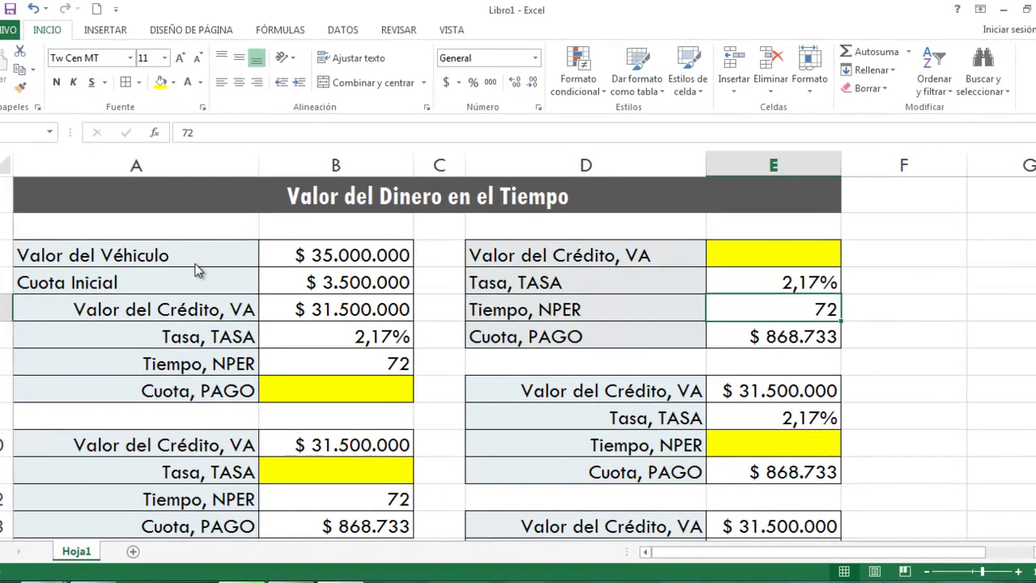
Examine the vehicle loan data in B3:B7, including the formulas behind the down payment and the credit value.
left_click(199, 250)
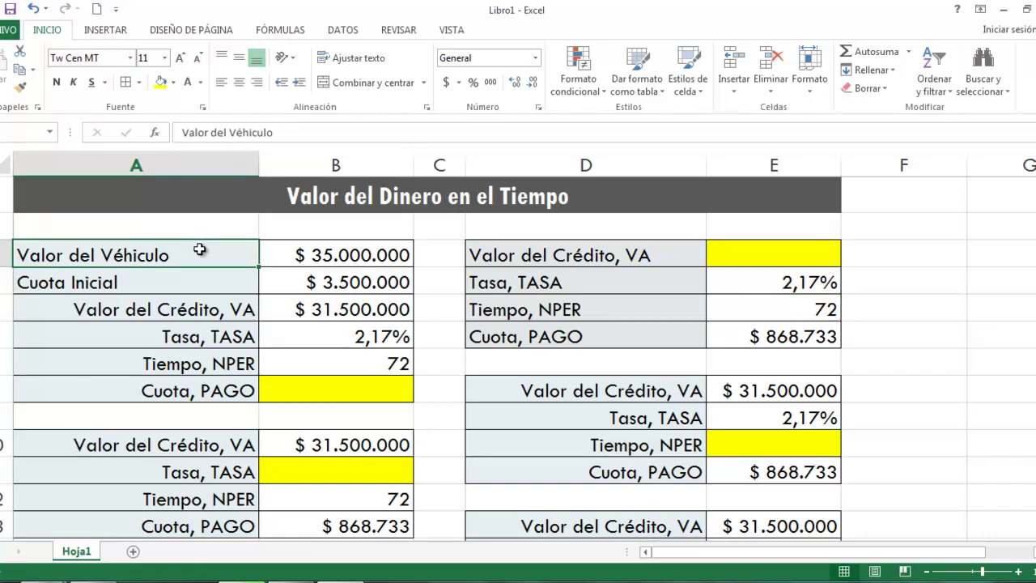
key("Right")
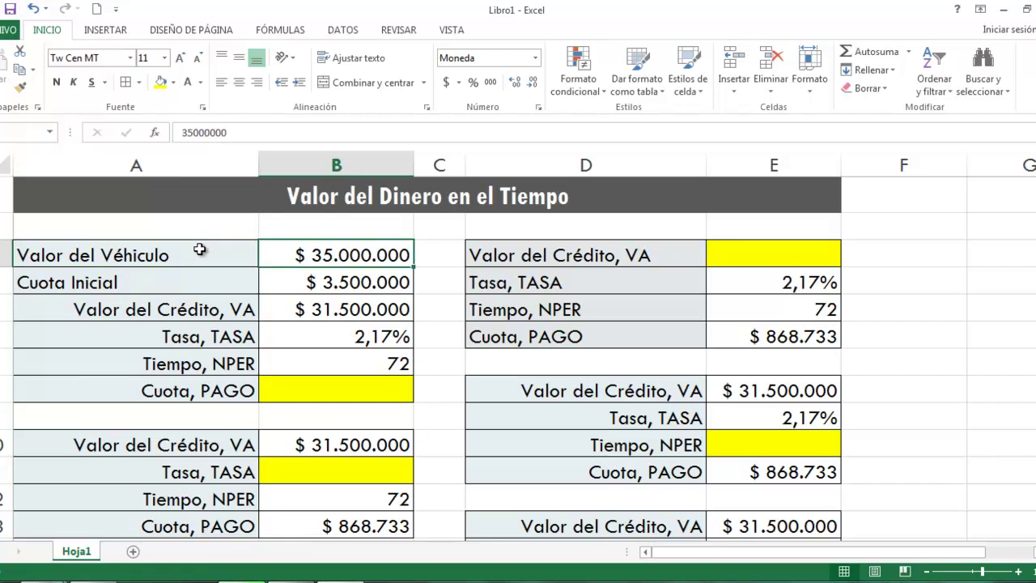
key("Down")
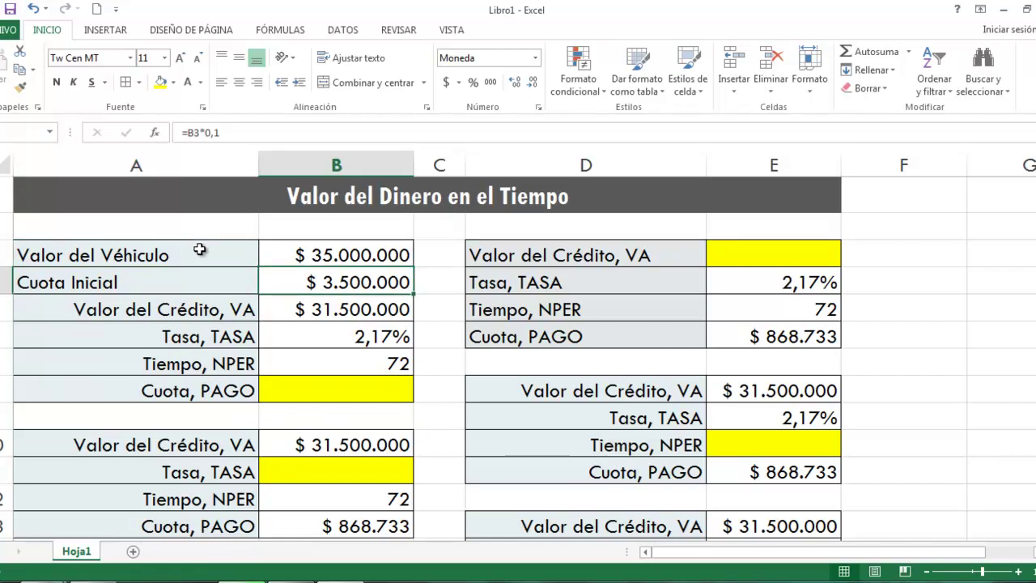
key("F2")
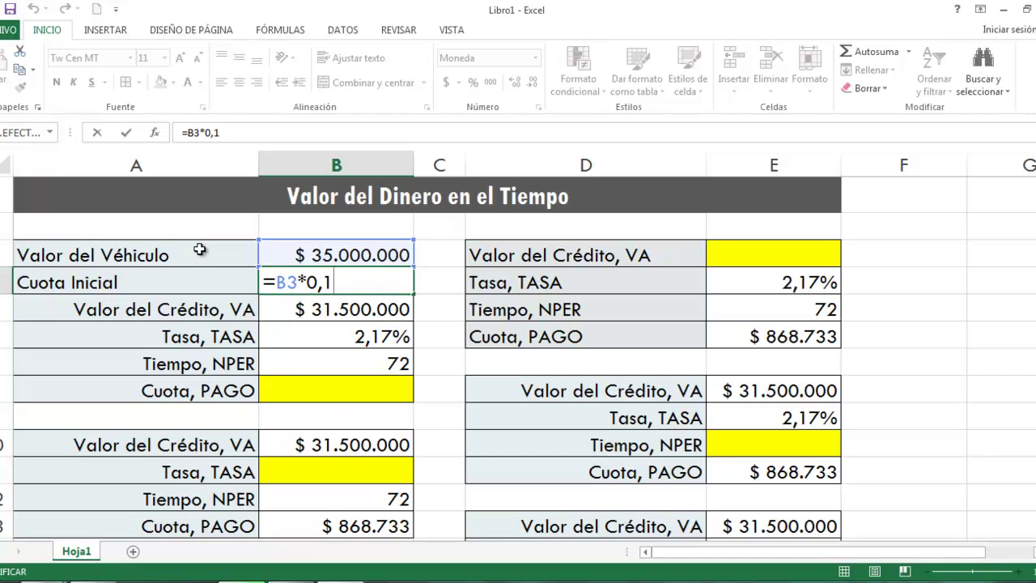
key("Return")
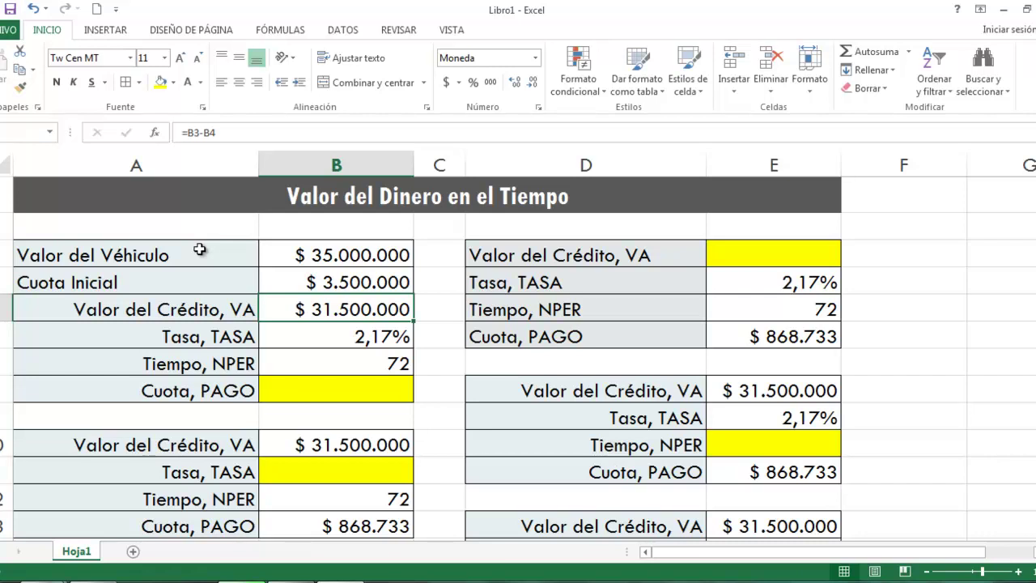
key("F2")
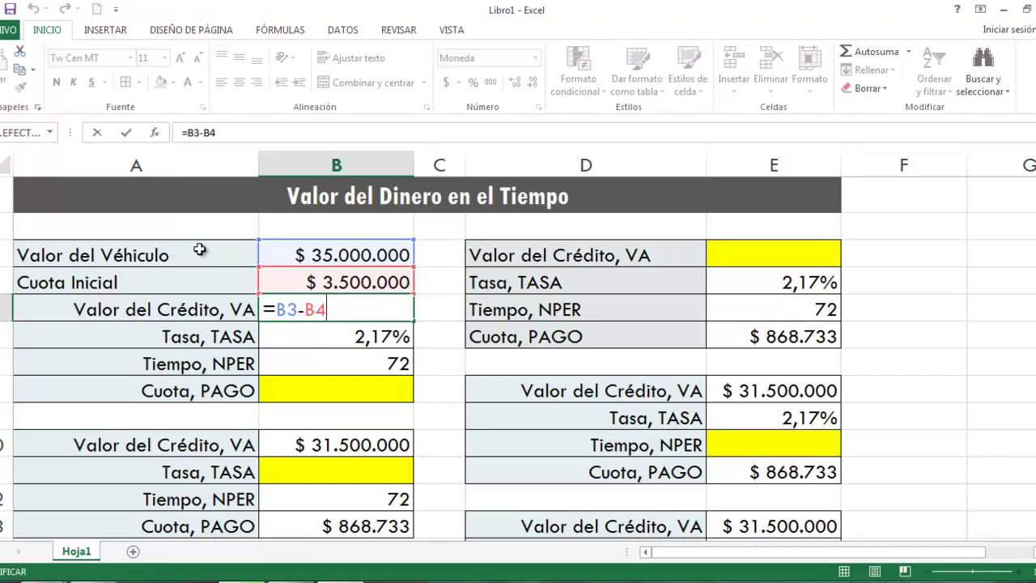
key("Return")
key("Up")
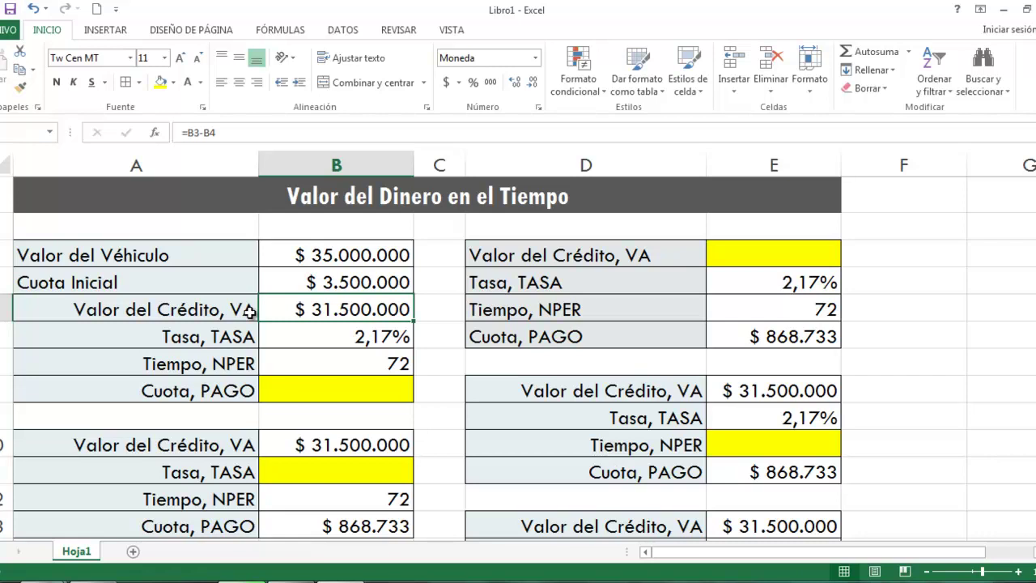
left_click(340, 338)
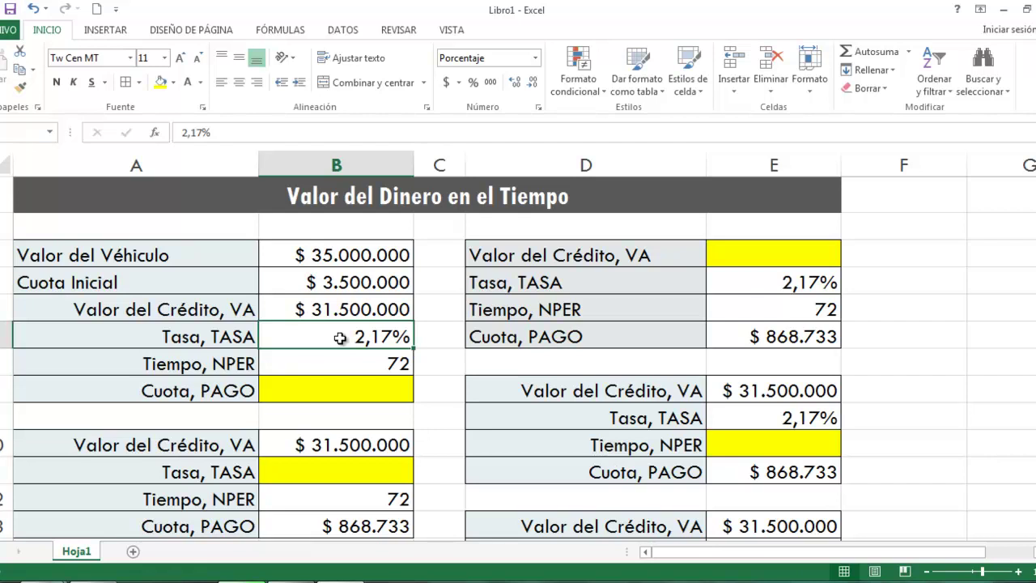
left_click(381, 364)
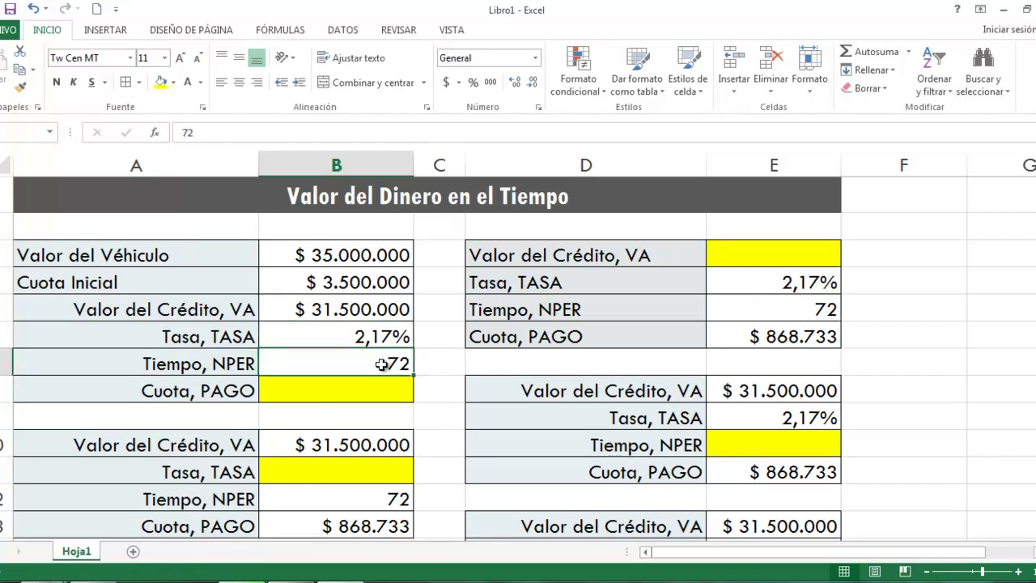
left_click(376, 337)
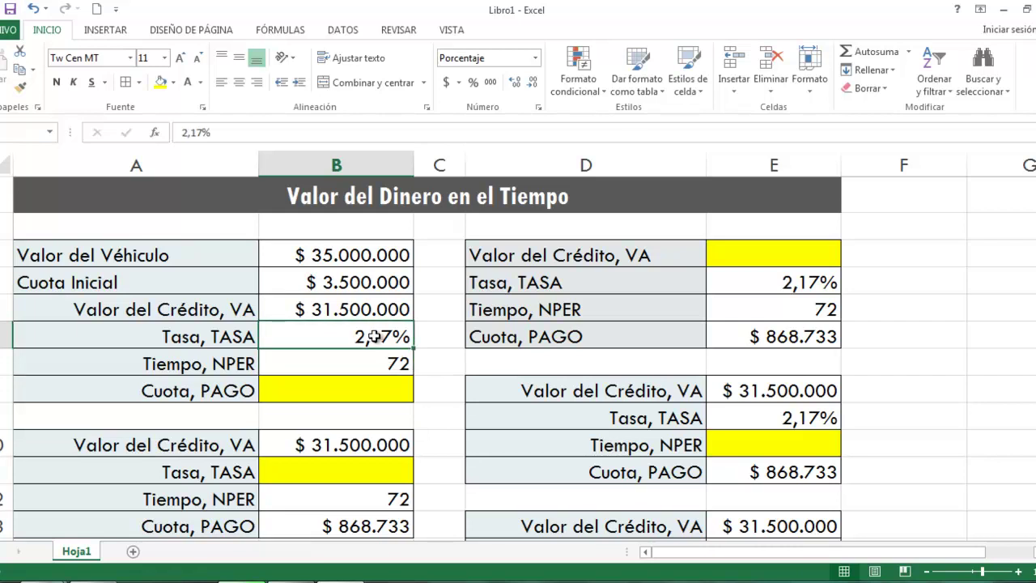
left_click(371, 366)
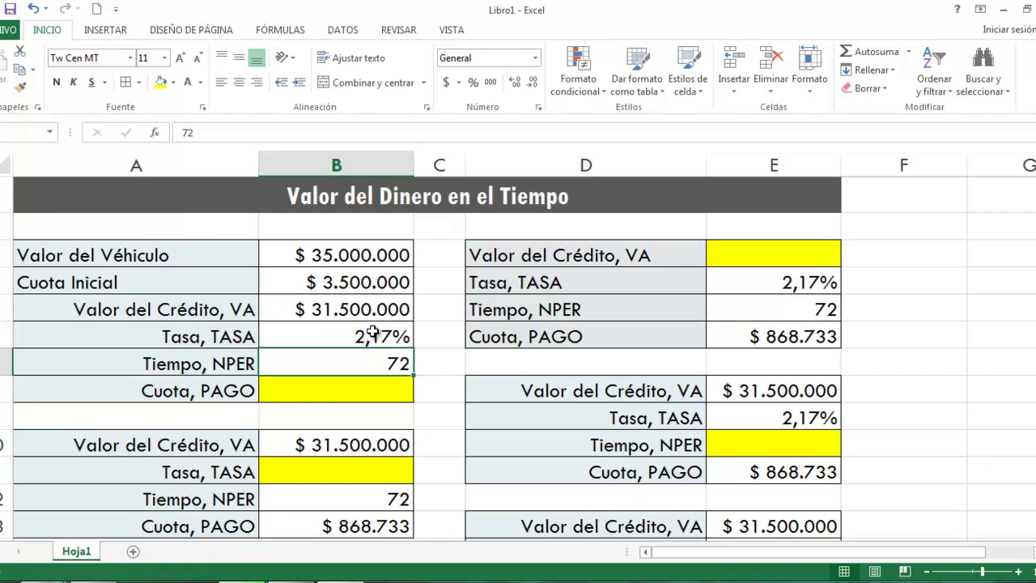
left_click(366, 389)
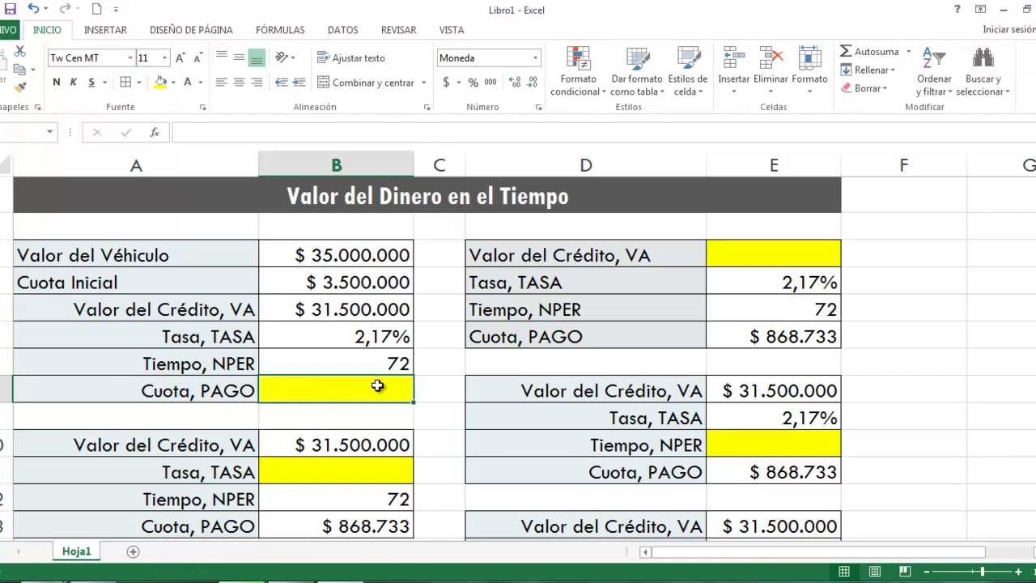
left_click(284, 32)
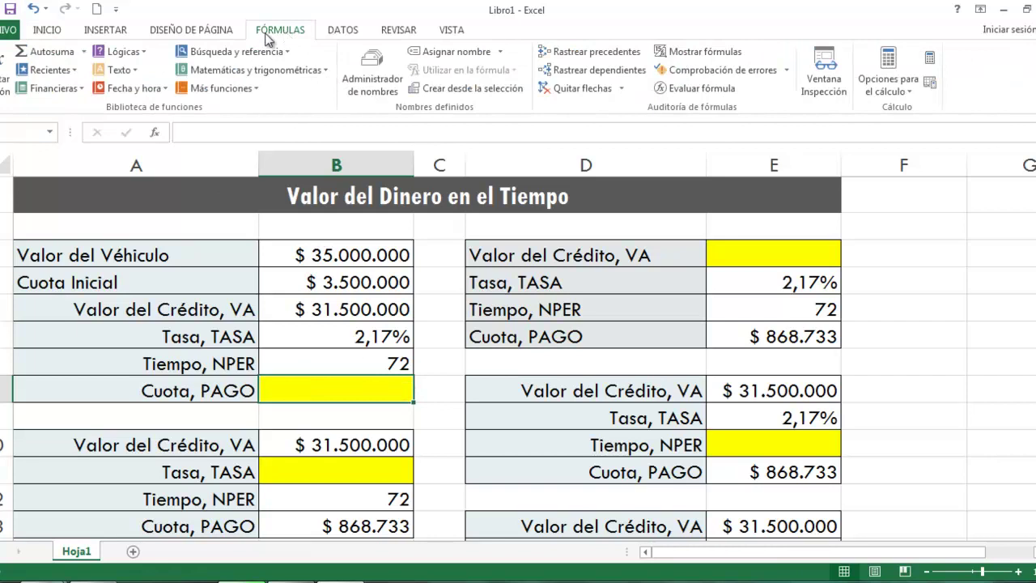
left_click(50, 87)
left_click_drag(172, 133, 173, 226)
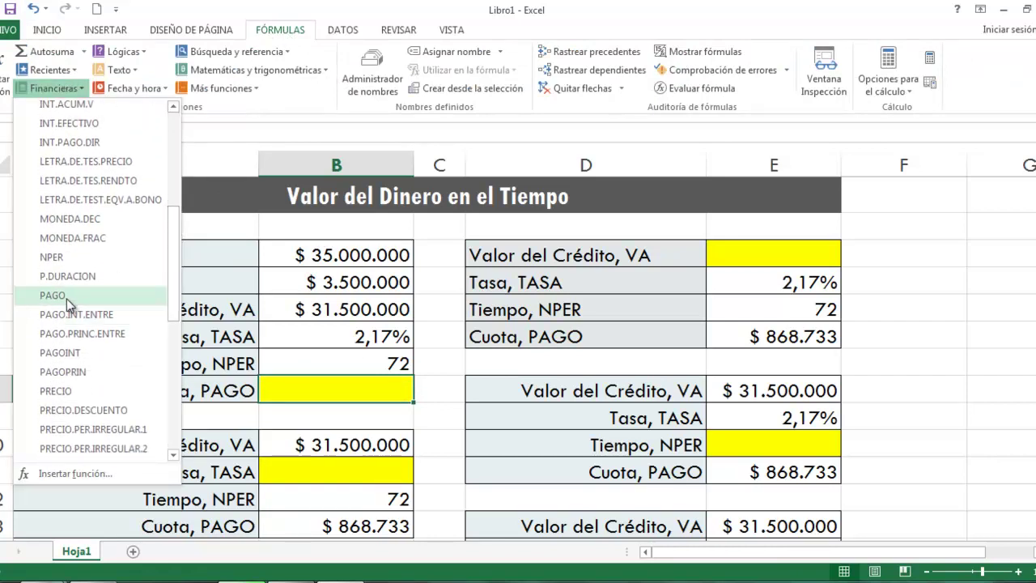
Start a PAGO formula in the yellow Cuota cell B8 and open its function arguments, keeping the loan data uncovered.
left_click(351, 394)
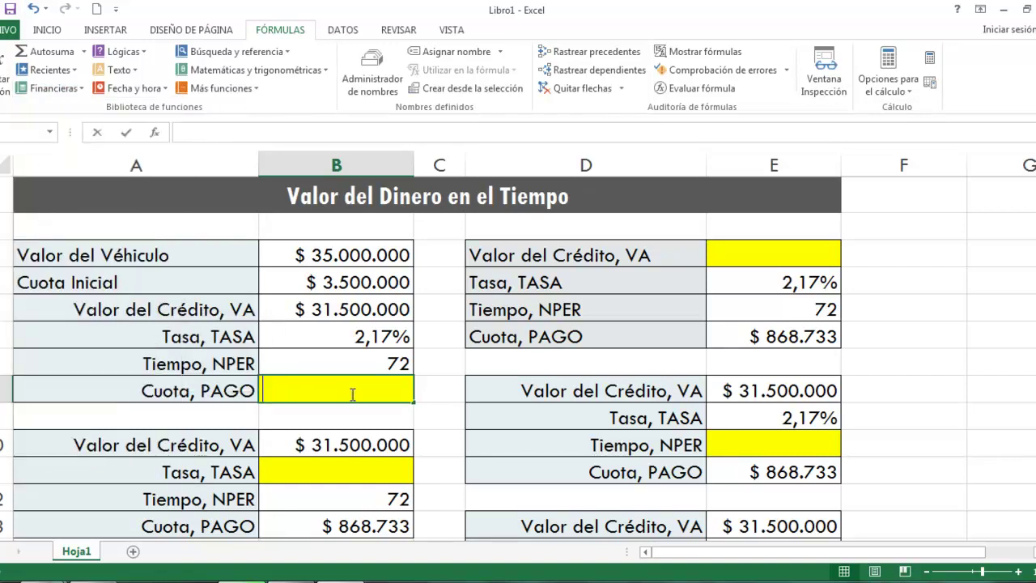
type("=PAGO")
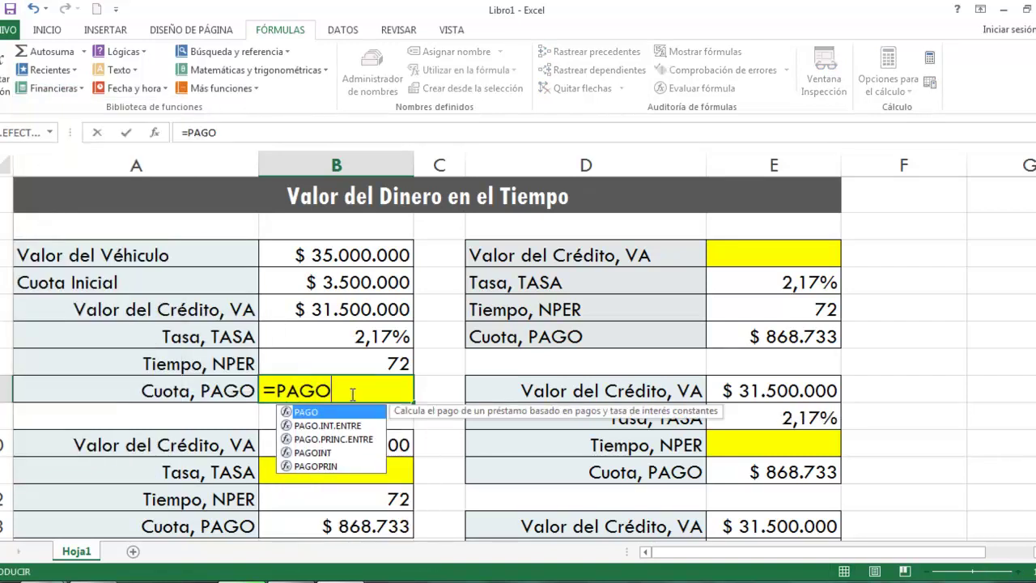
type("(")
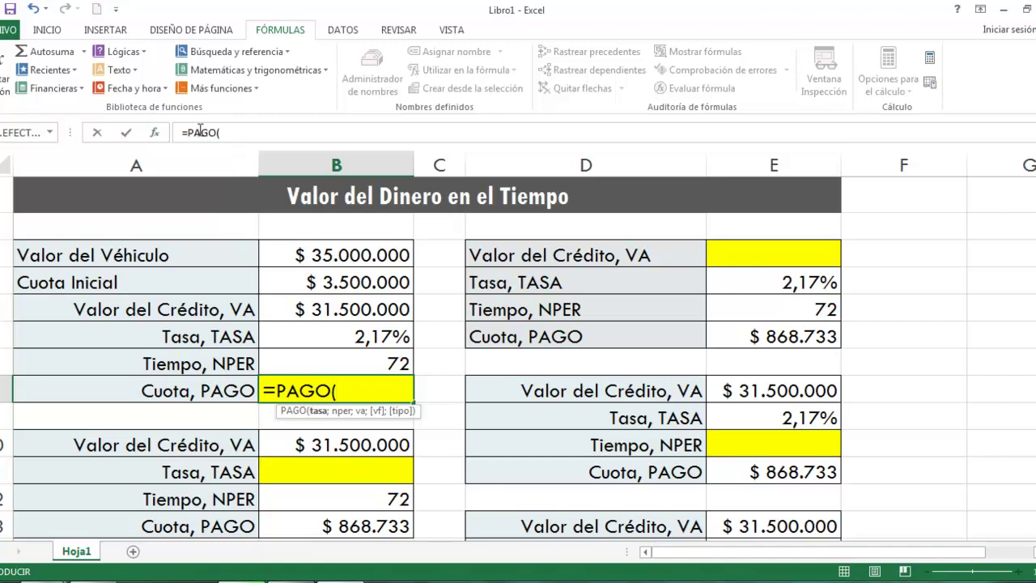
left_click(155, 134)
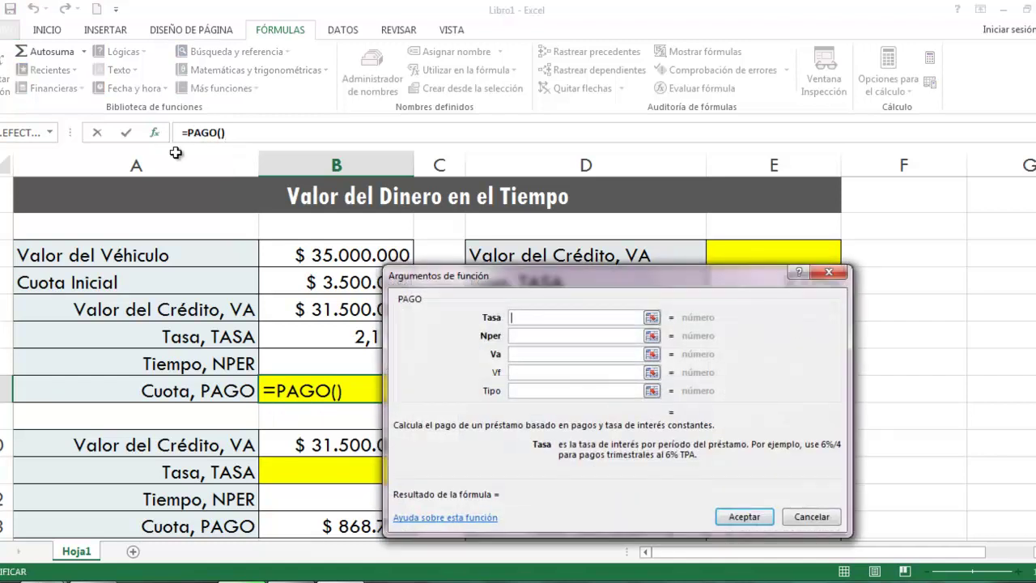
left_click_drag(539, 274, 590, 246)
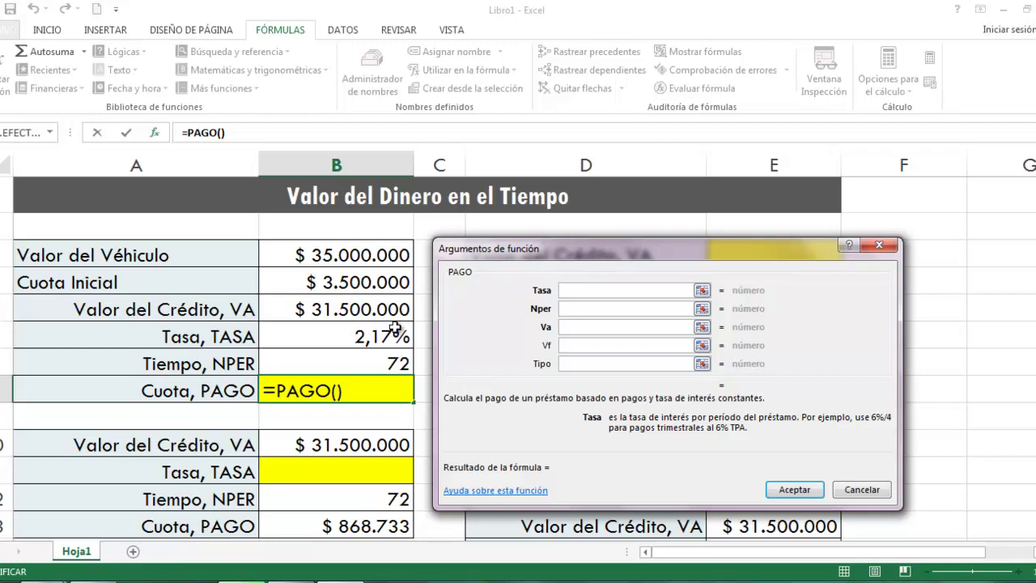
Fill the PAGO arguments with B6 for Tasa, B7 for Nper and B5 for Va.
left_click(373, 340)
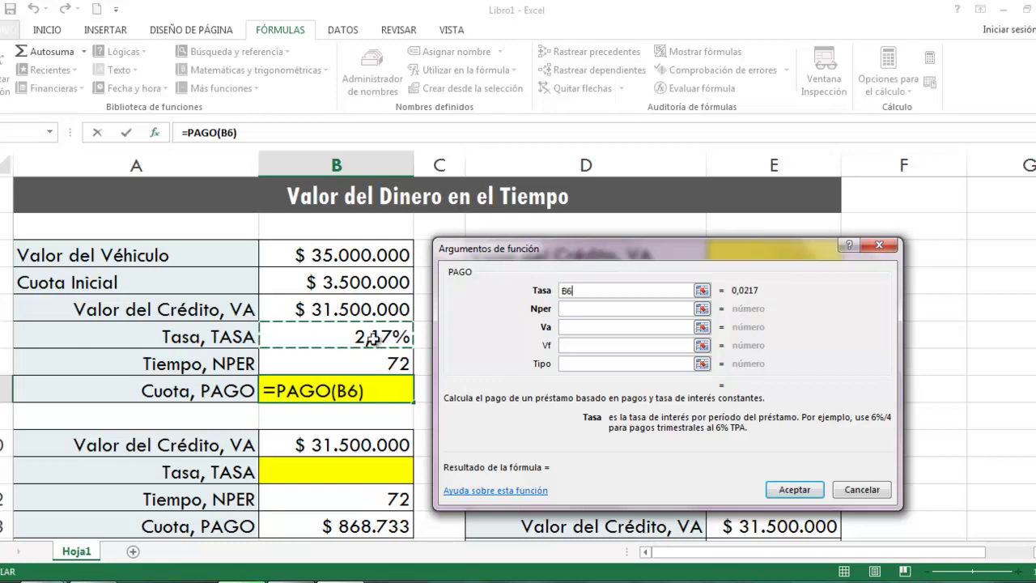
key("Tab")
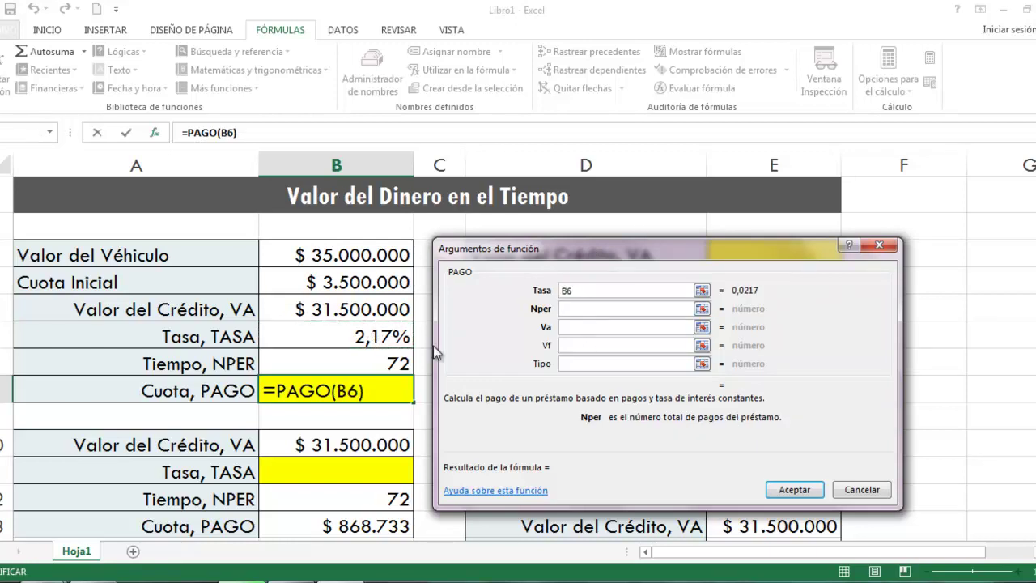
left_click(368, 354)
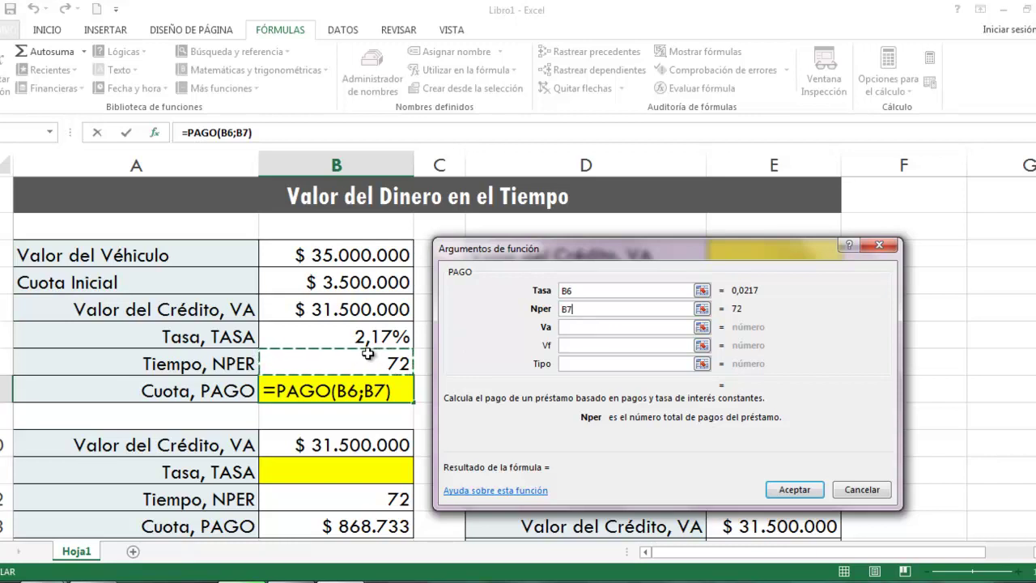
key("Tab")
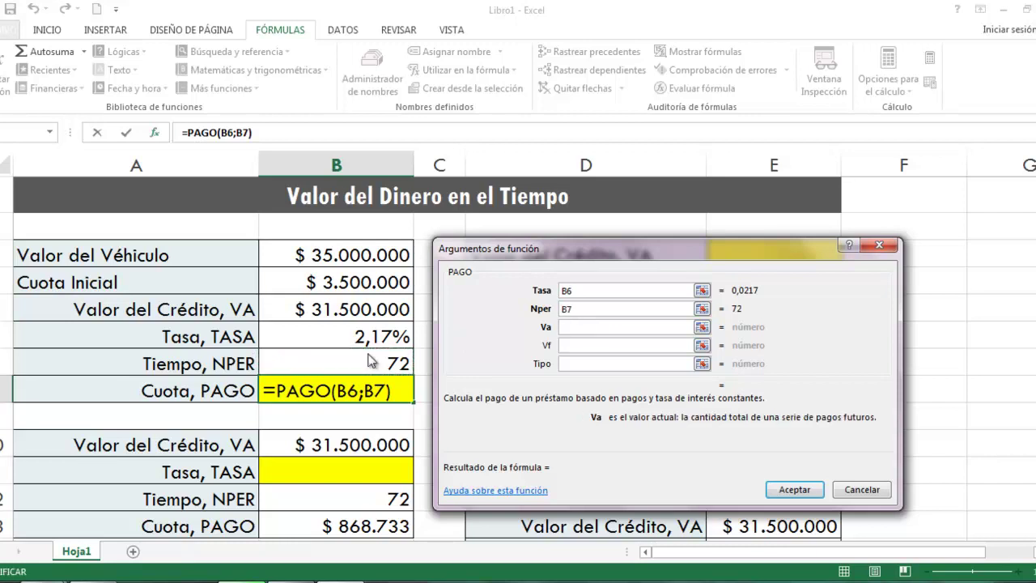
left_click(356, 309)
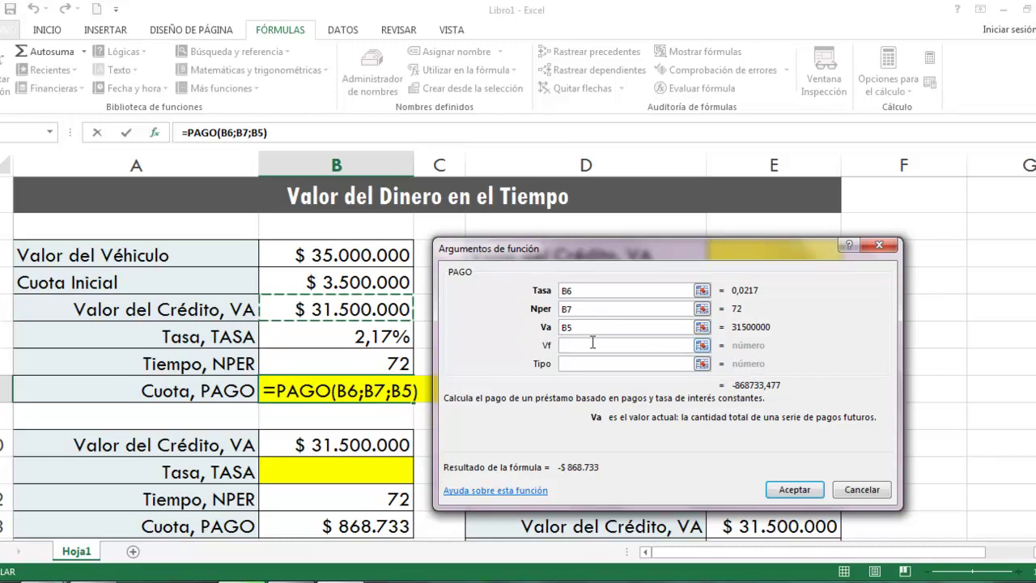
Change the Va argument to -B5, leave Vf and Tipo empty, and accept the PAGO function.
left_click(565, 325)
type("-")
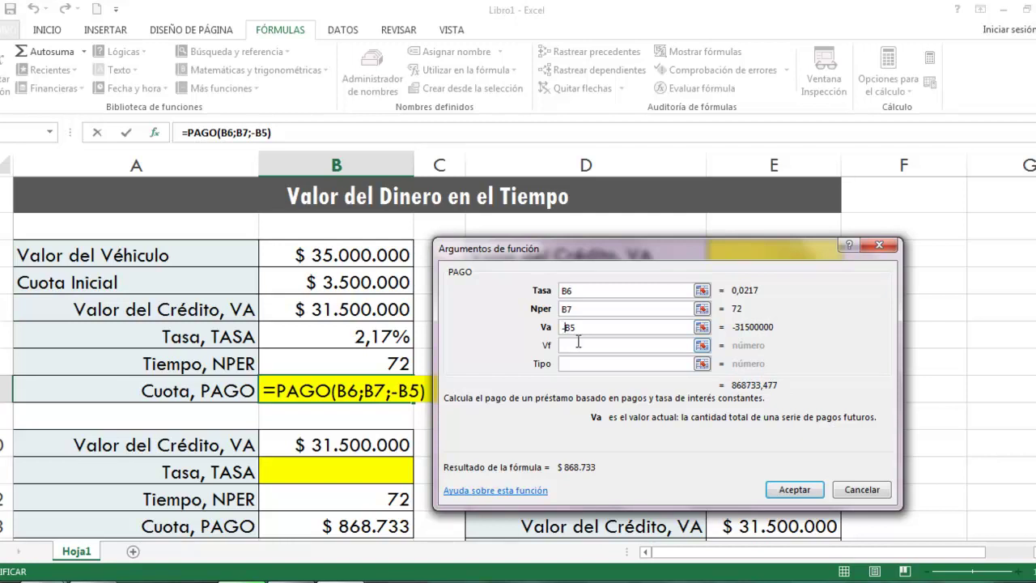
left_click(579, 344)
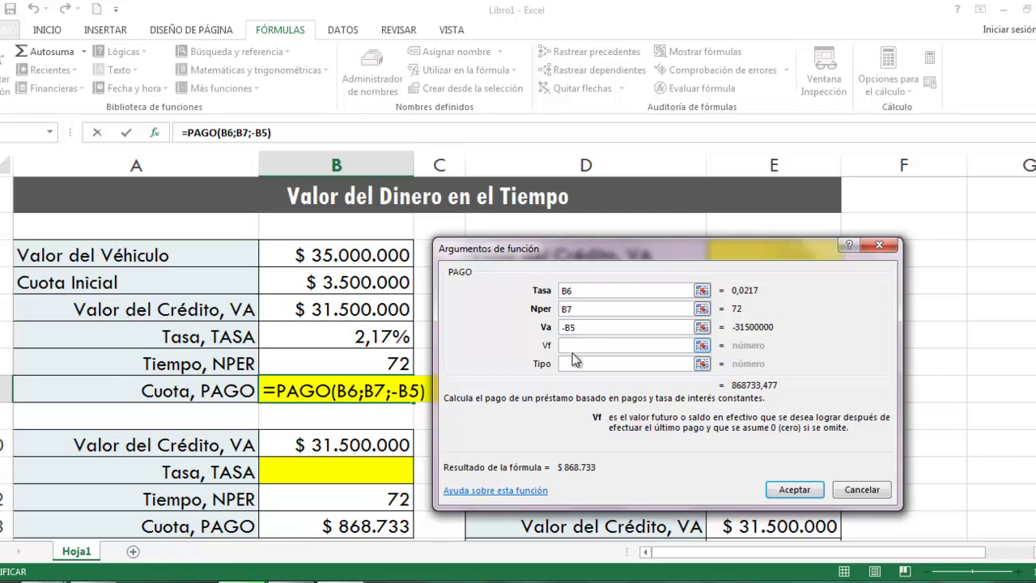
left_click(570, 364)
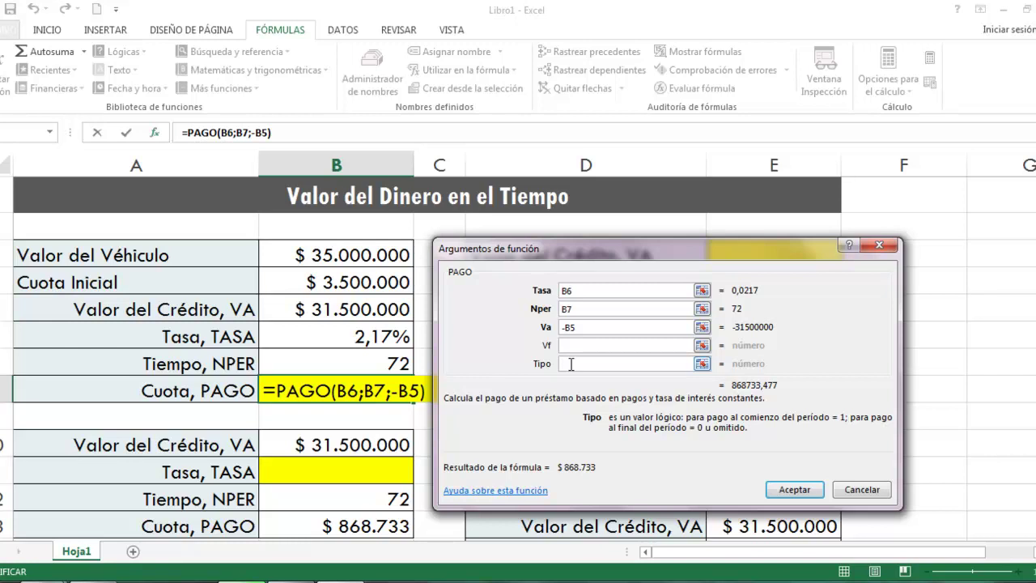
left_click(790, 490)
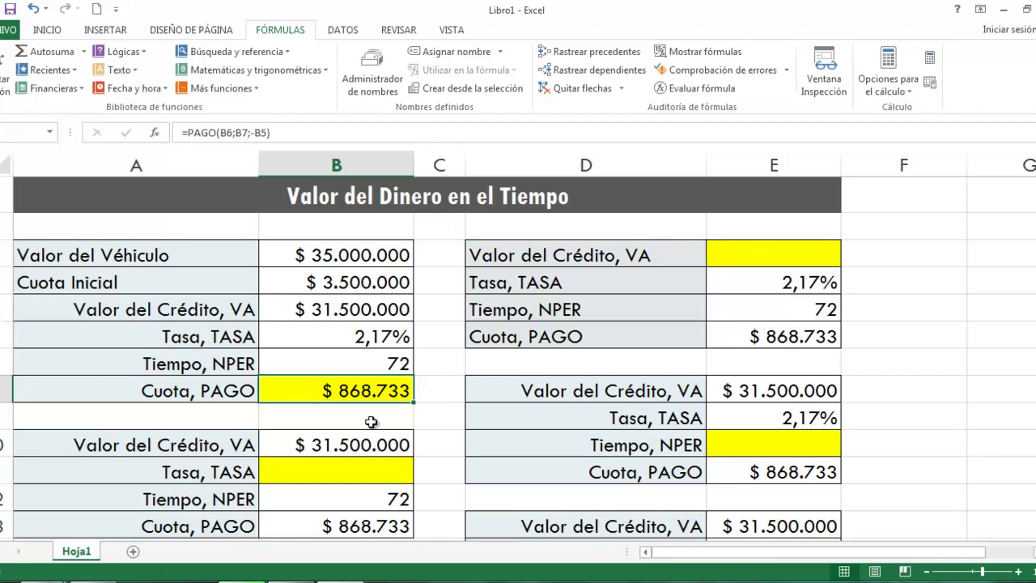
Examine the rate, term and payment in E4:E6 that determine the credit value in E3.
left_click(752, 253)
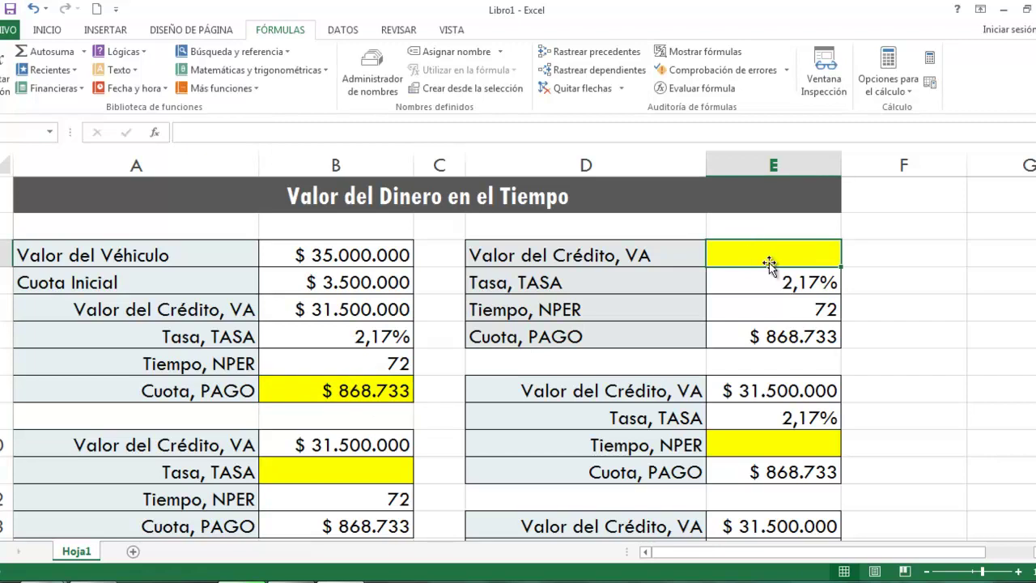
left_click_drag(780, 279, 778, 335)
left_click(770, 334)
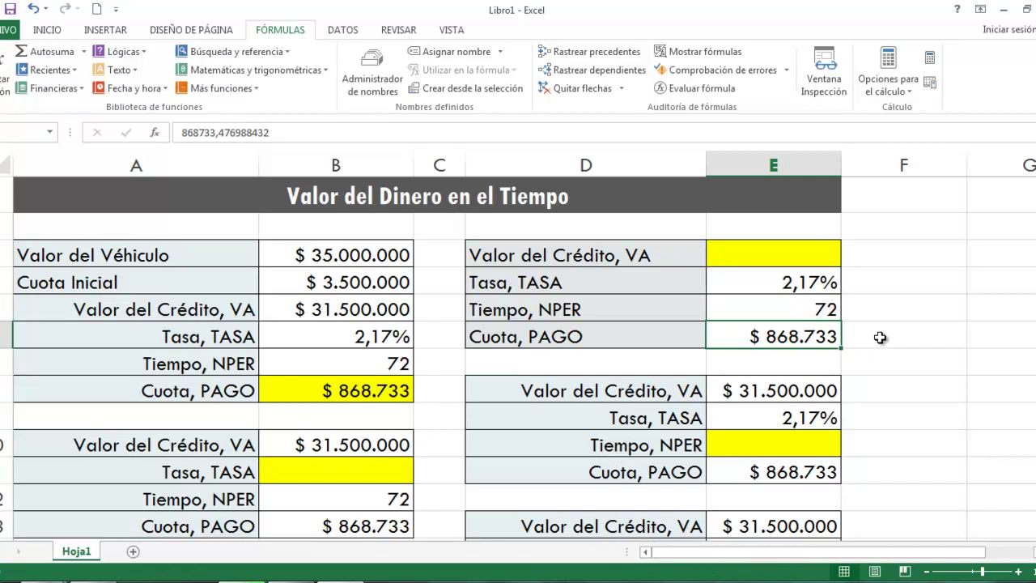
left_click(802, 308)
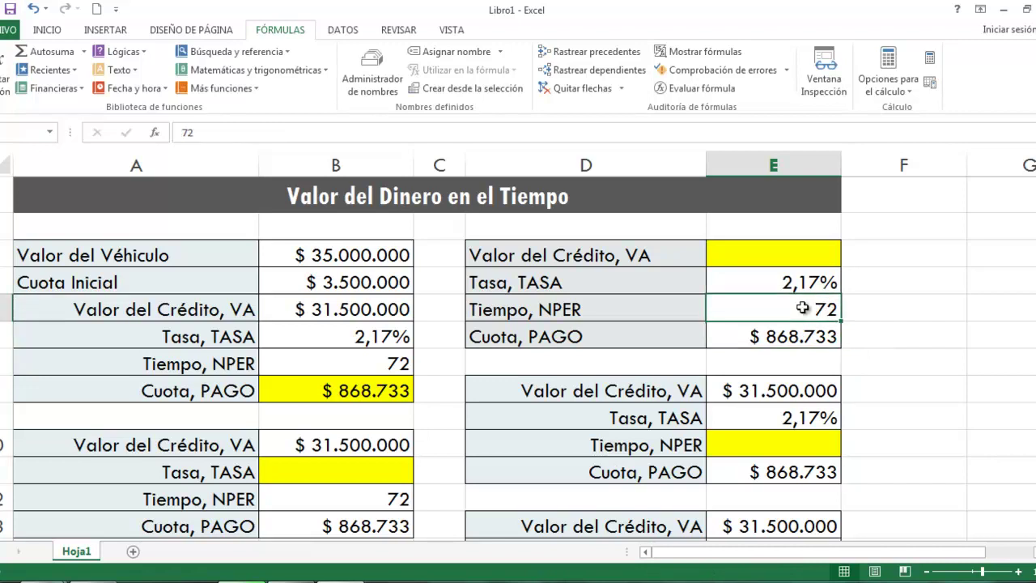
left_click(793, 282)
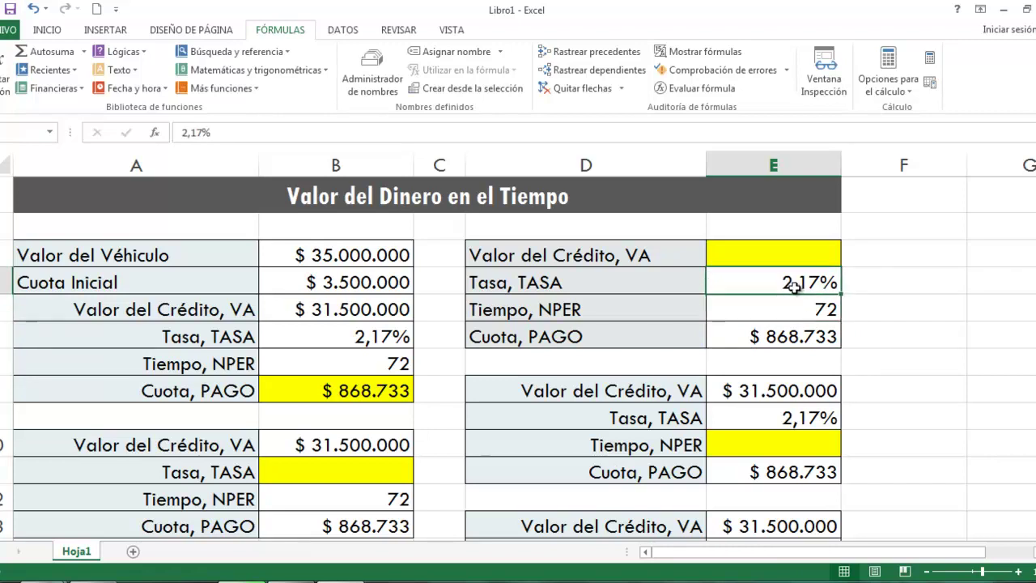
left_click(774, 258)
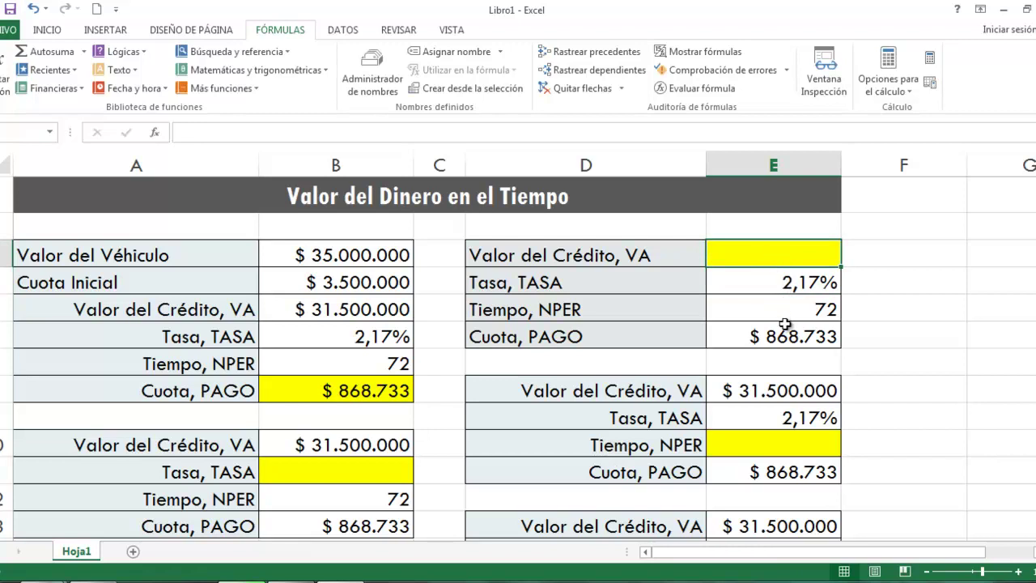
left_click(785, 324)
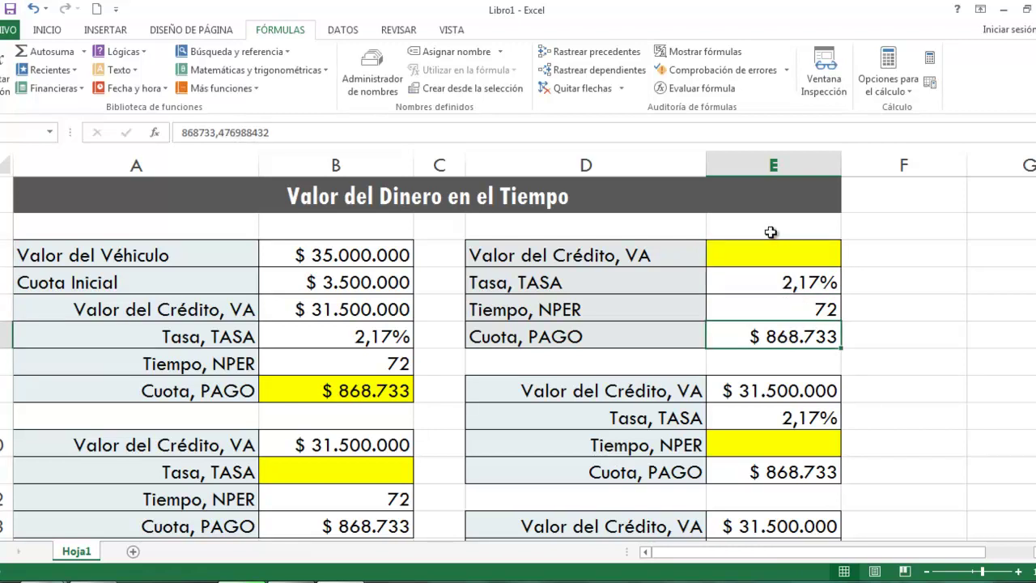
Start a VA formula in the yellow Valor del Crédito cell E3 and open its function arguments, keeping the loan data uncovered.
left_click(762, 258)
type("=")
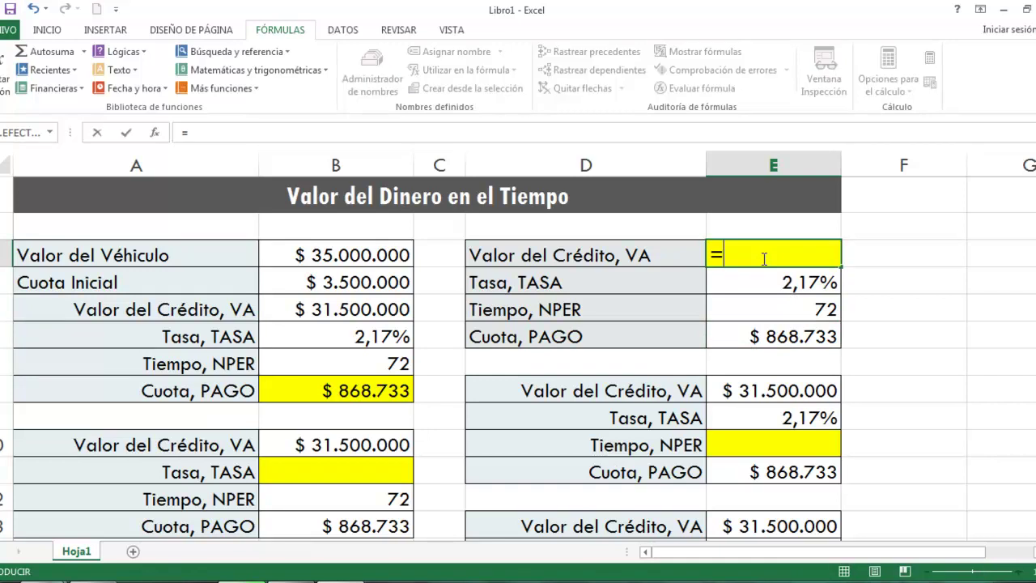
type("VA(")
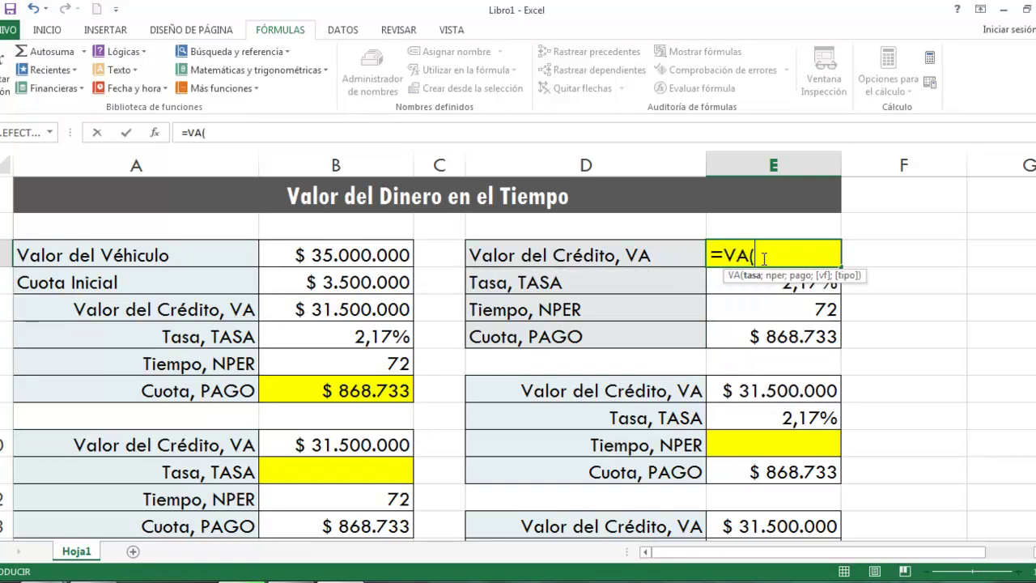
left_click(153, 132)
left_click_drag(717, 276, 812, 385)
Fill the VA arguments with E4 for Tasa, E5 for Nper and -E6 for Pago, and accept the function.
left_click(781, 281)
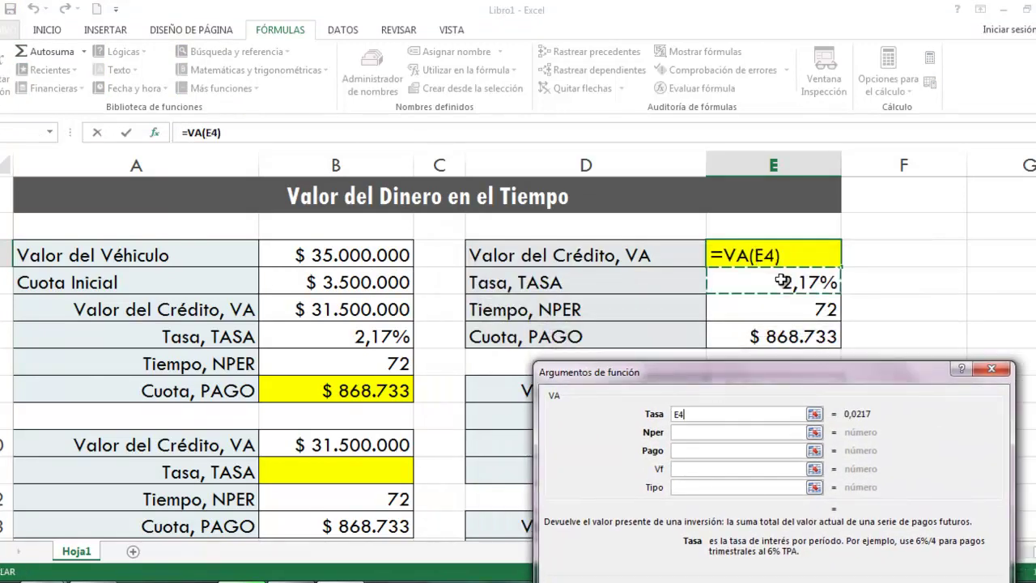
key("Tab")
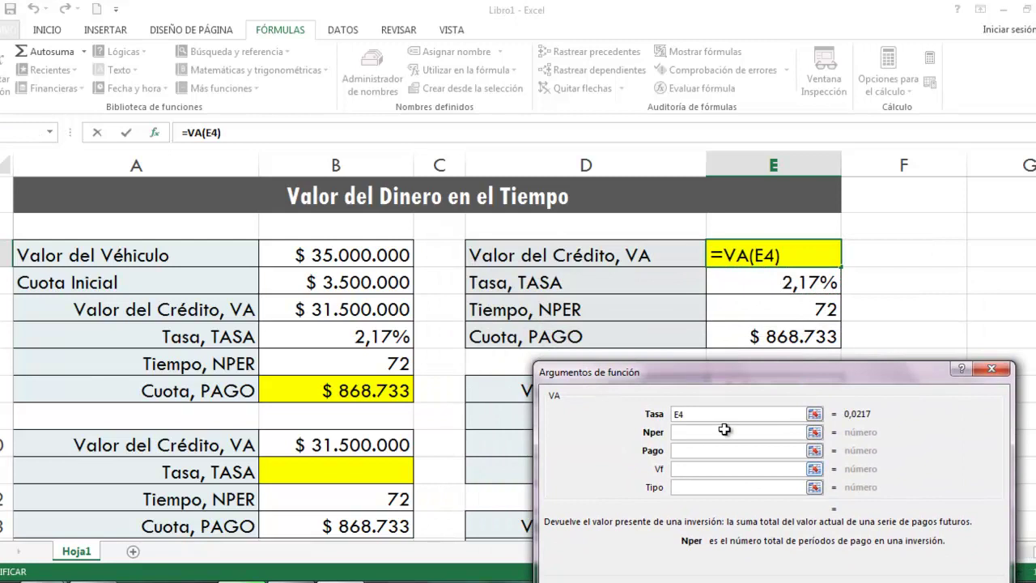
left_click(785, 304)
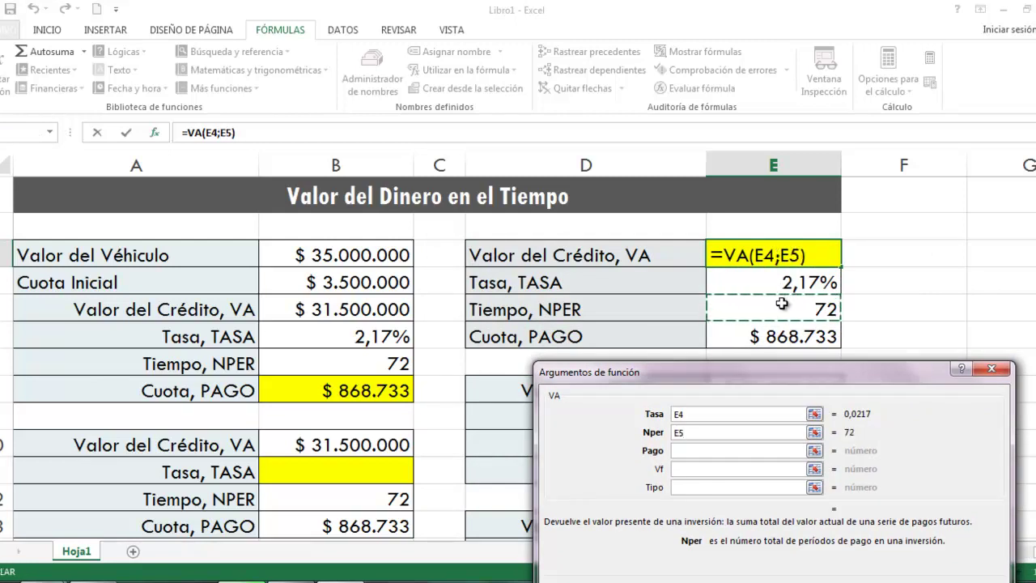
left_click(690, 452)
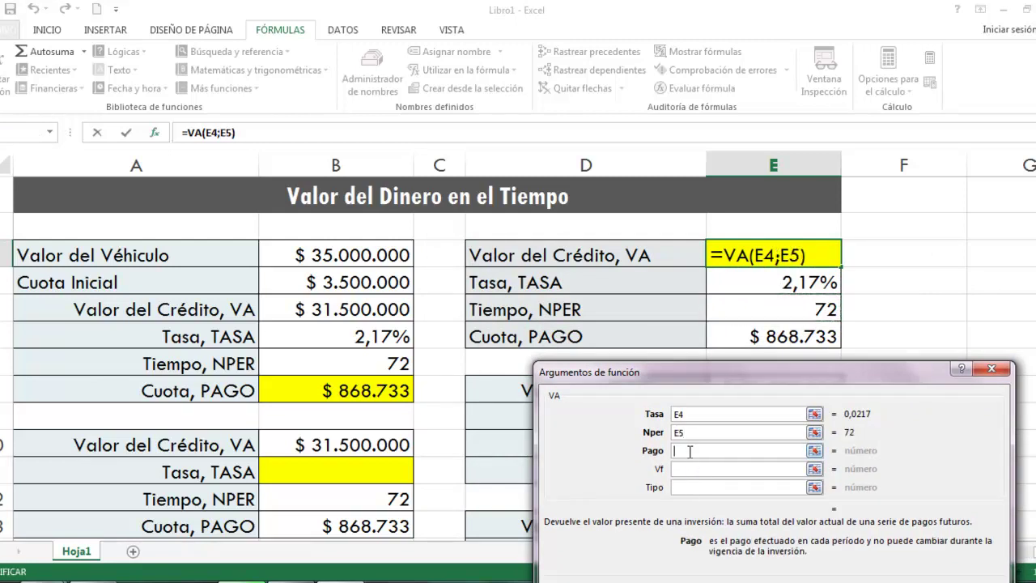
type("-")
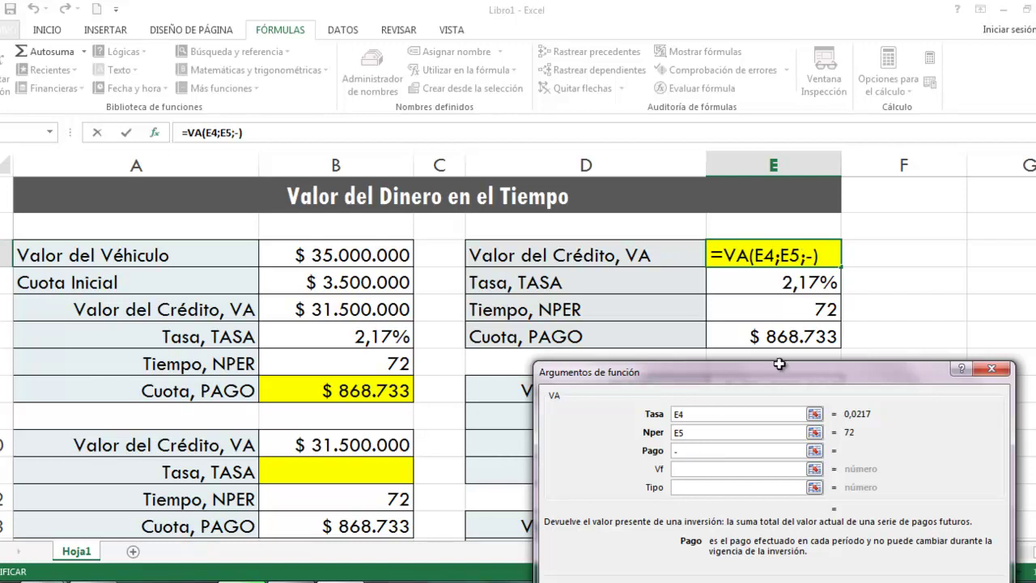
left_click(775, 335)
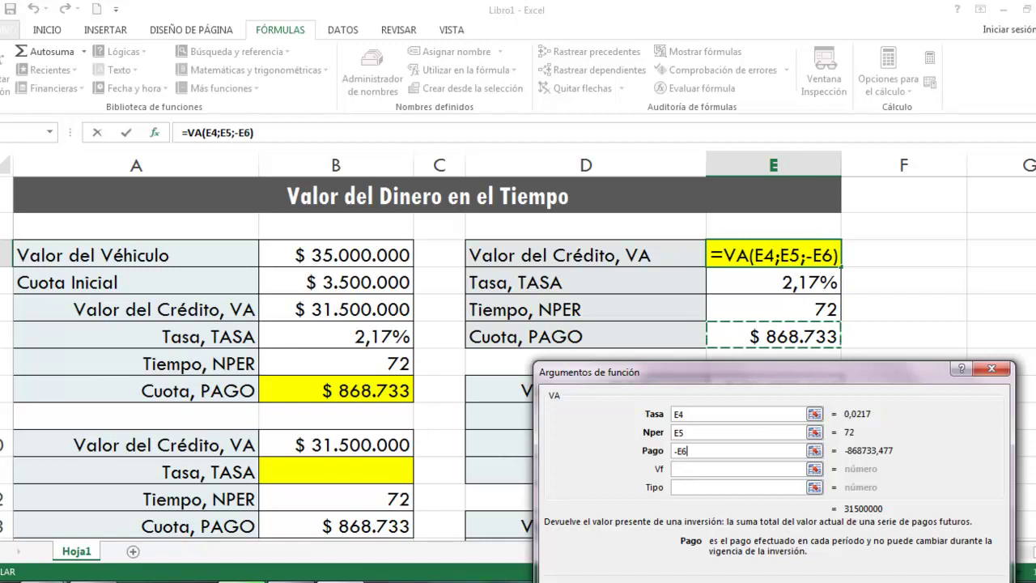
key("Return")
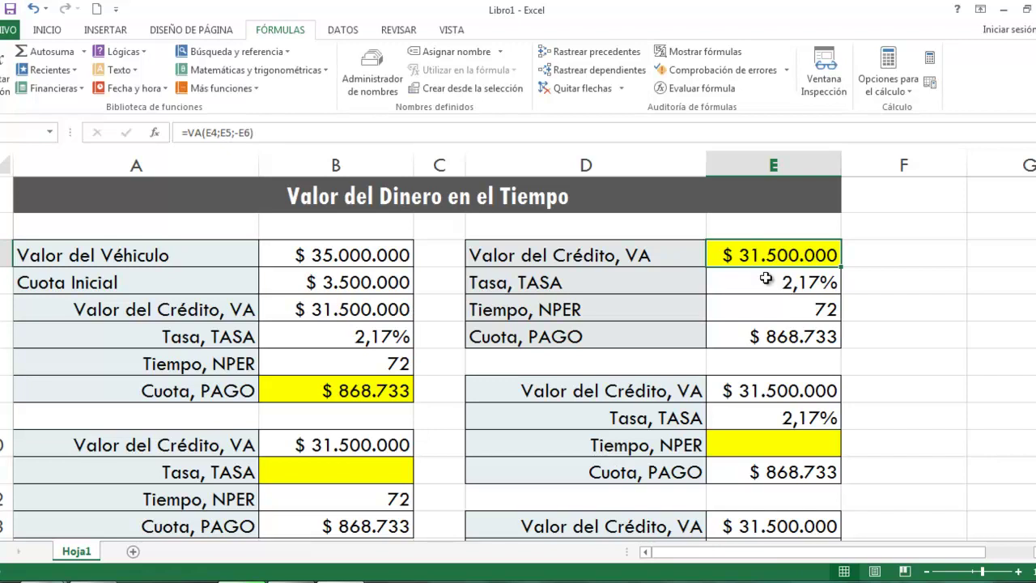
Review the VA formula in E3 with its rate, term and payment cells, and look over the exercises below.
left_click(790, 335)
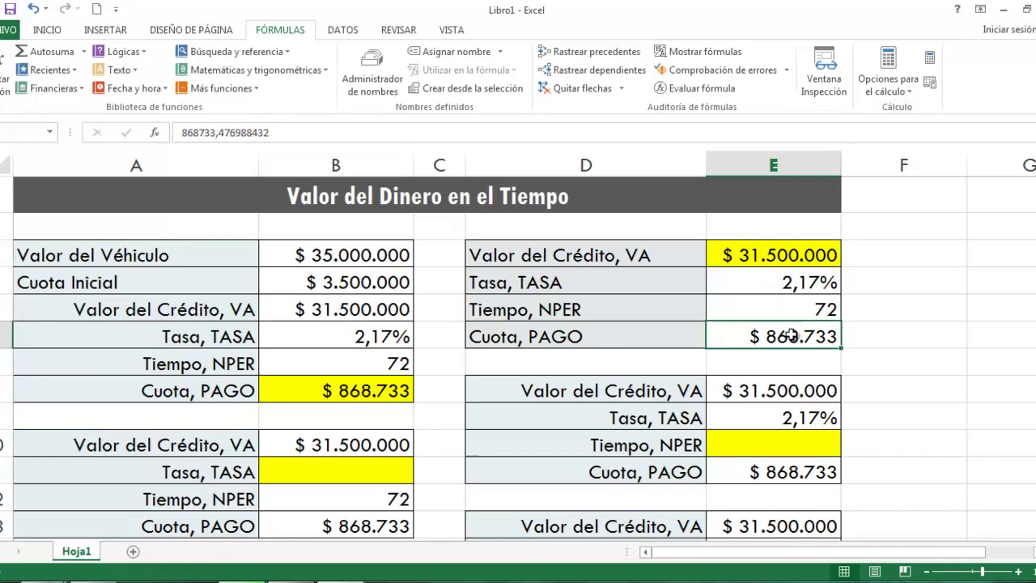
key("Up")
key("Up")
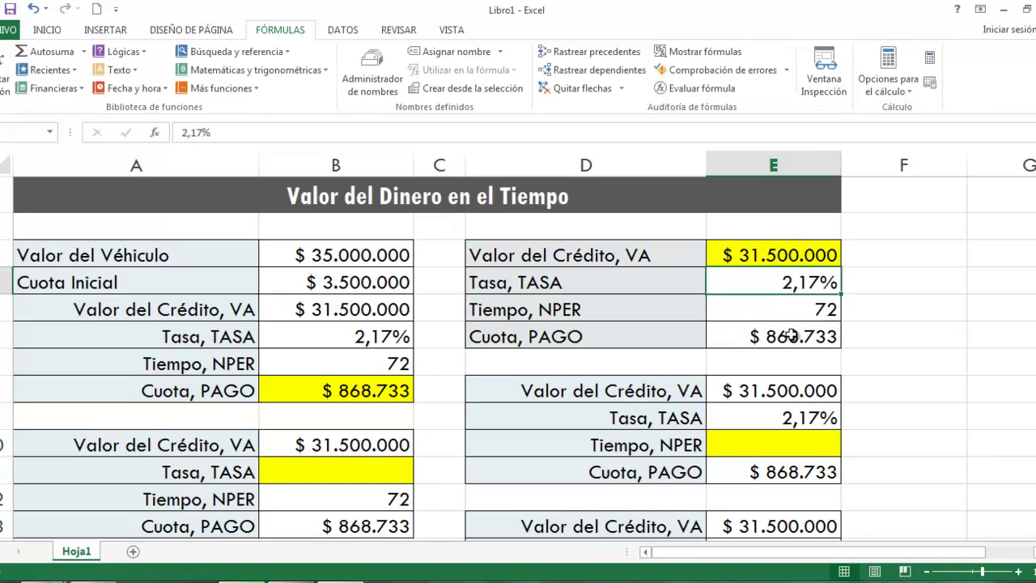
key("Up")
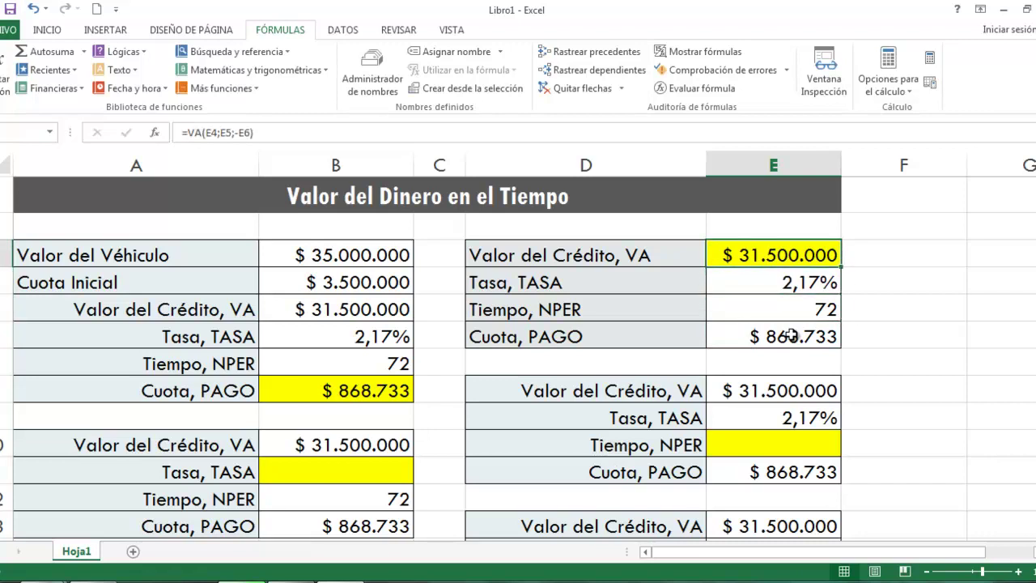
key("Down")
key("Down")
key("Down")
key("Down")
key("Down")
key("Down")
key("Down")
key("Down")
key("Down")
key("Down")
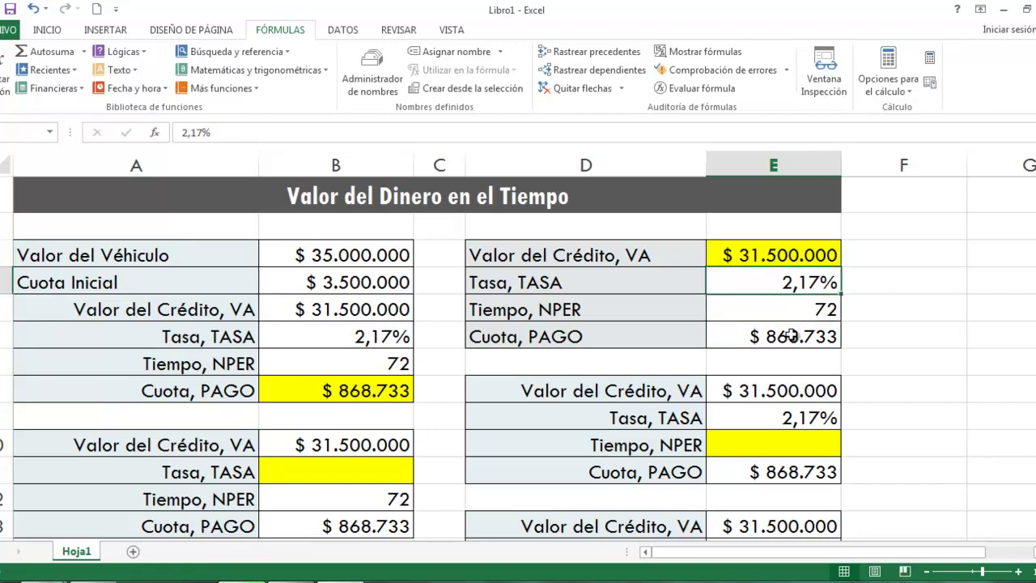
key("Down")
key("Down")
key("Left")
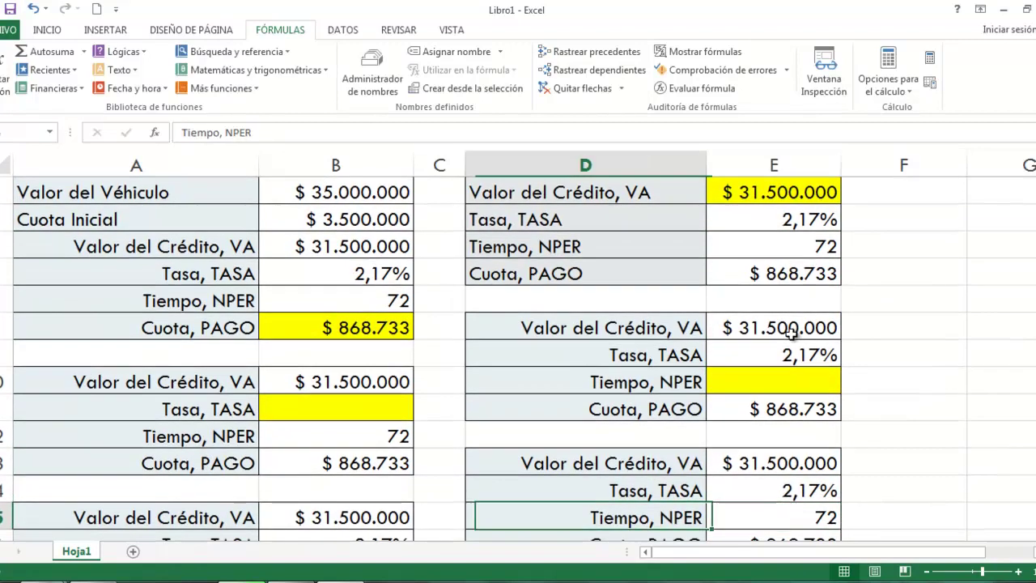
Examine the credit value, term and payment in B10, B12 and B13 that determine the rate in B11.
key("Left")
key("Left")
key("Up")
key("Up")
key("Up")
key("Up")
key("Up")
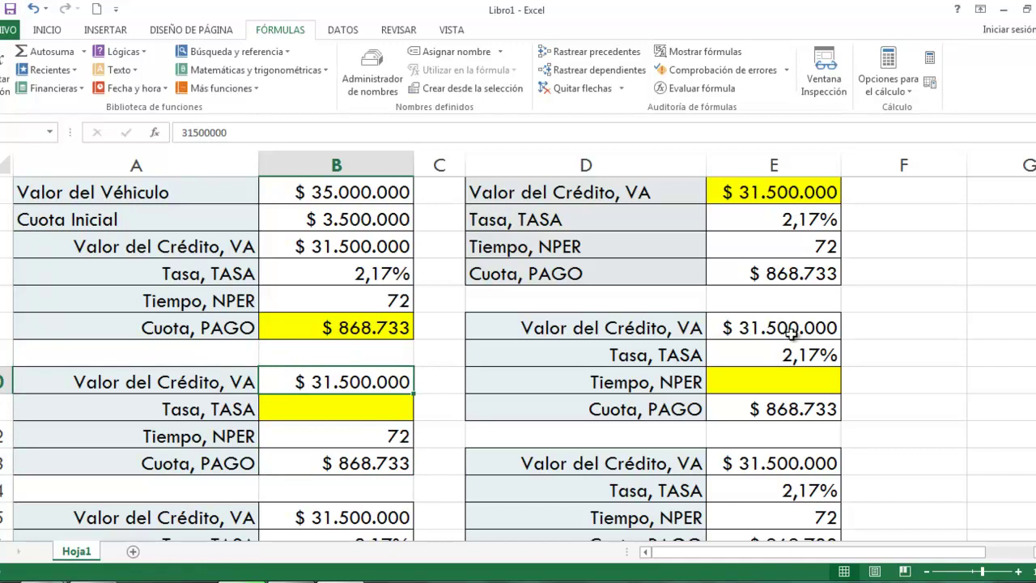
key("Down")
key("Down")
key("Up")
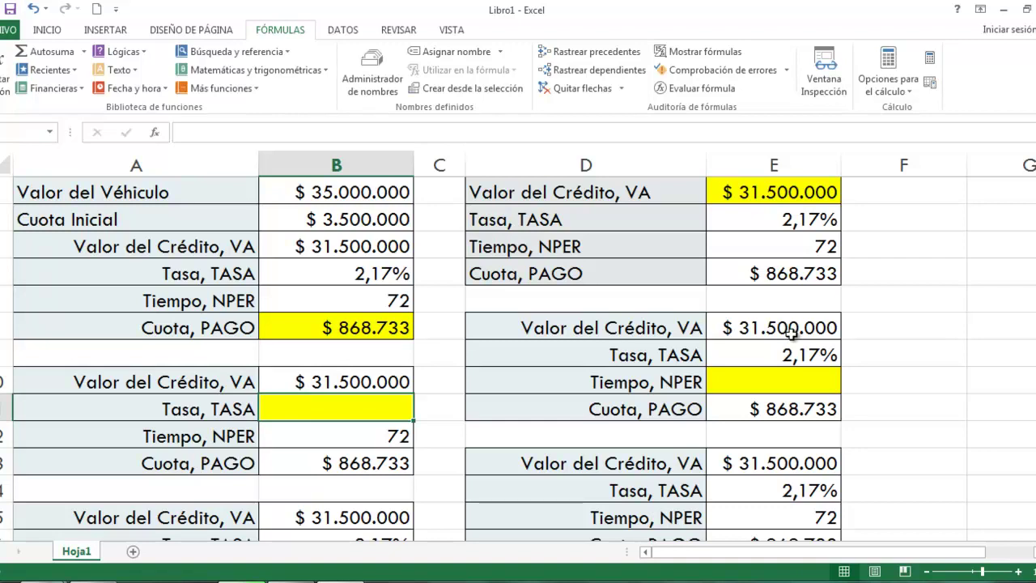
key("Down")
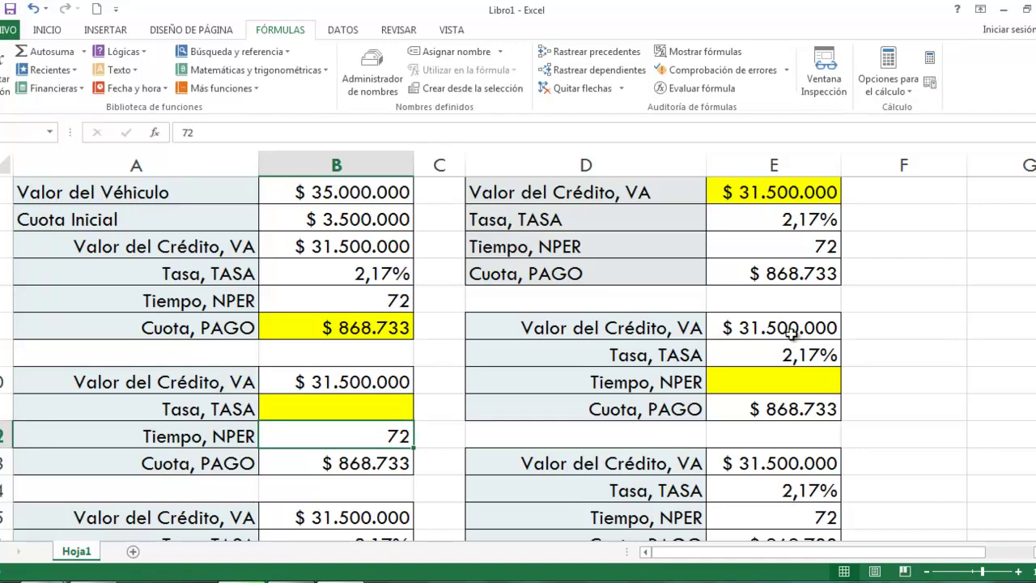
key("Down")
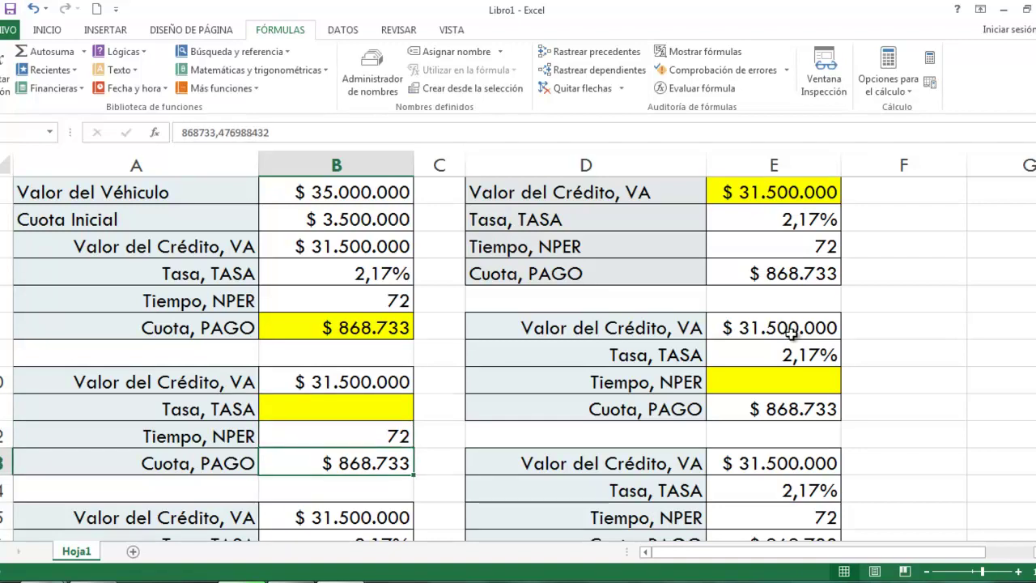
key("Up")
key("Up")
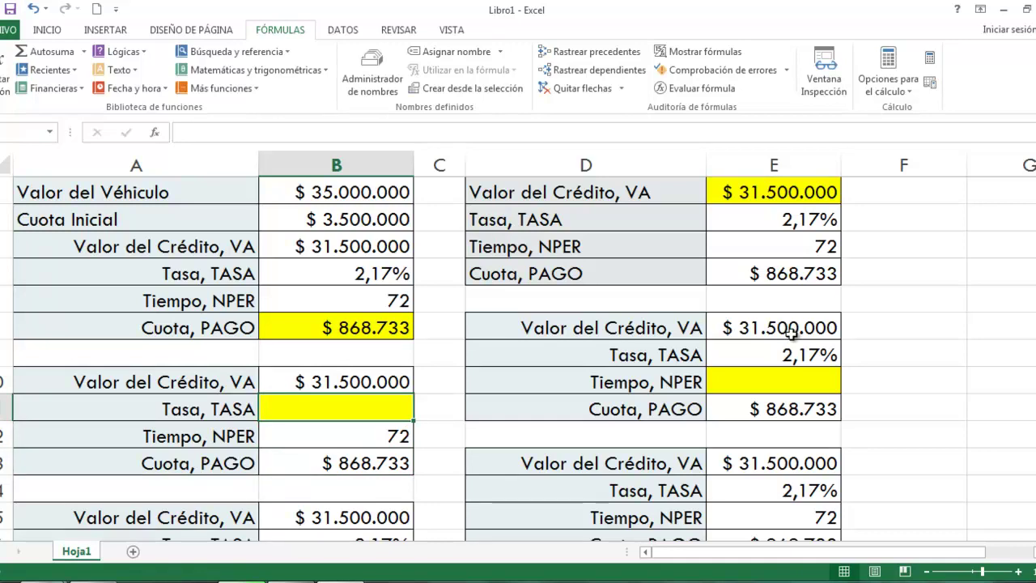
Calculate the rate in the yellow Tasa cell B11 with the formula =TASA(B12;-B13;B10).
type("=TASA(")
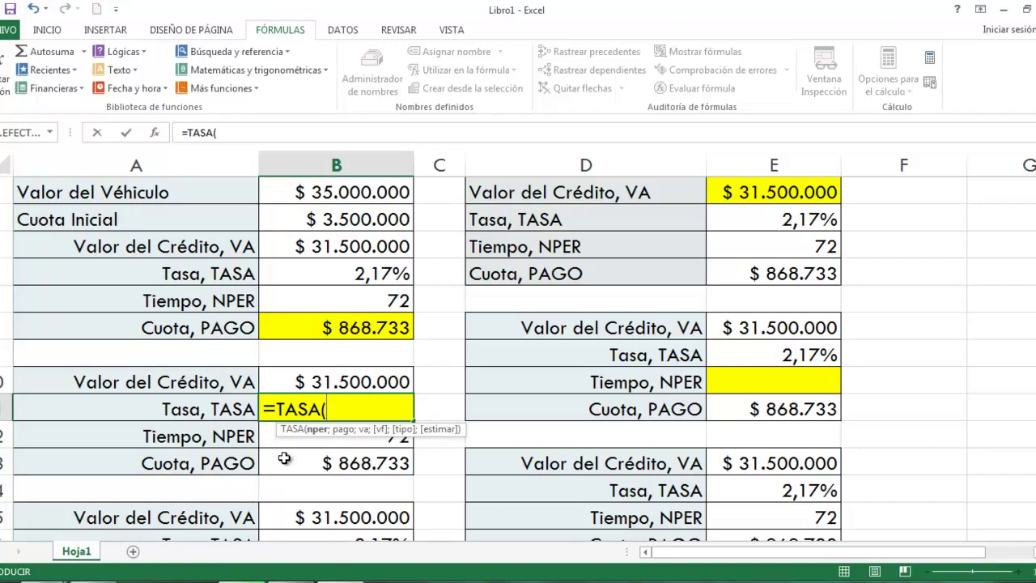
key("Down")
type(";")
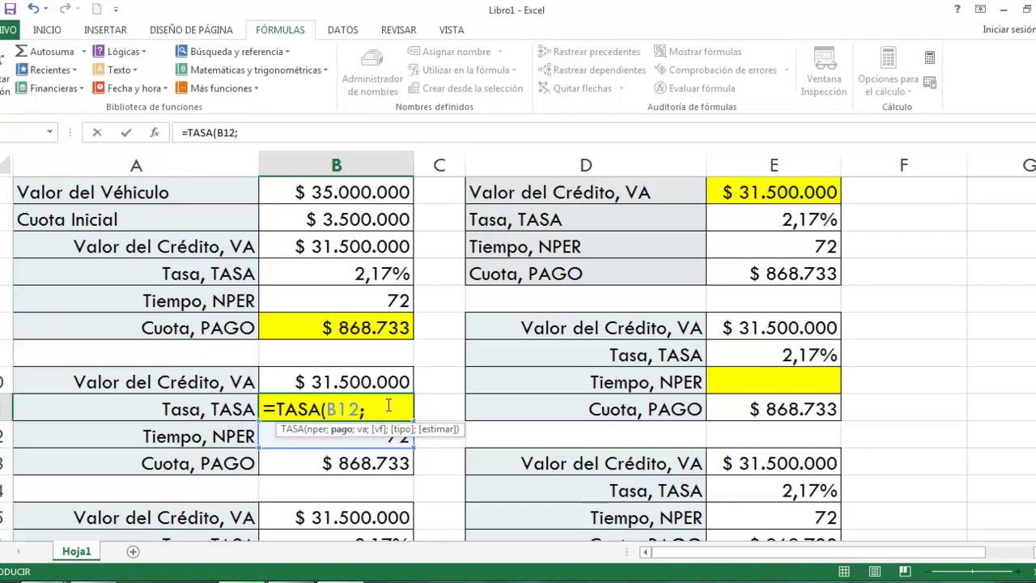
left_click(344, 458)
type(";")
left_click(340, 376)
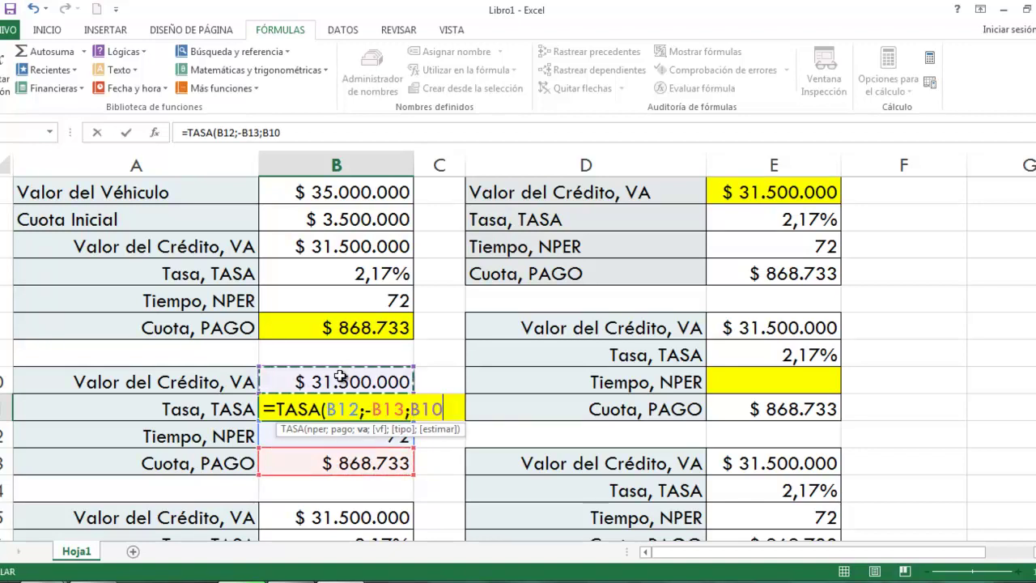
type(")")
key("ctrl+Return")
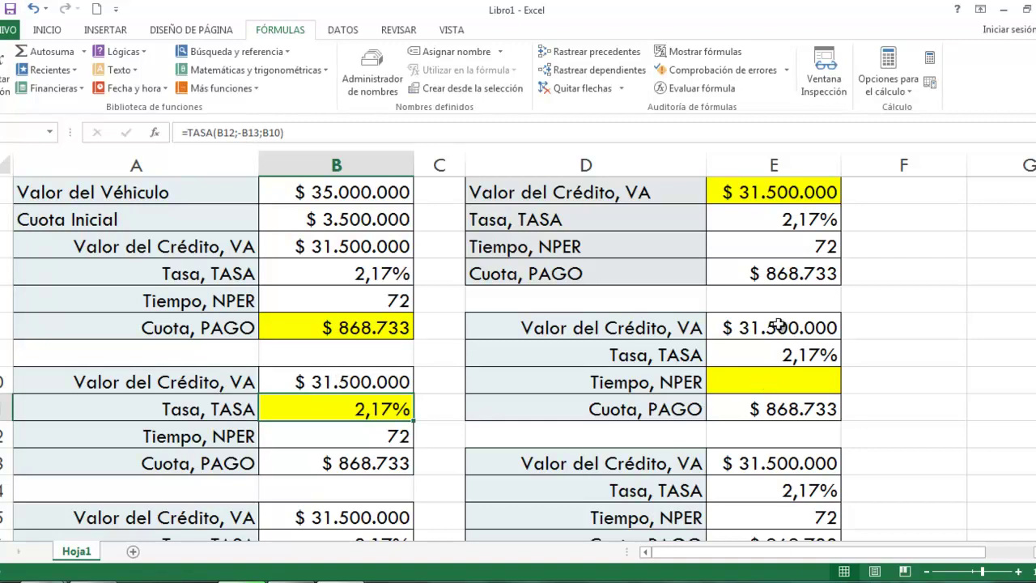
Examine the credit value, rate and payment in E8, E9 and E11 that determine the term in E10.
left_click(766, 382)
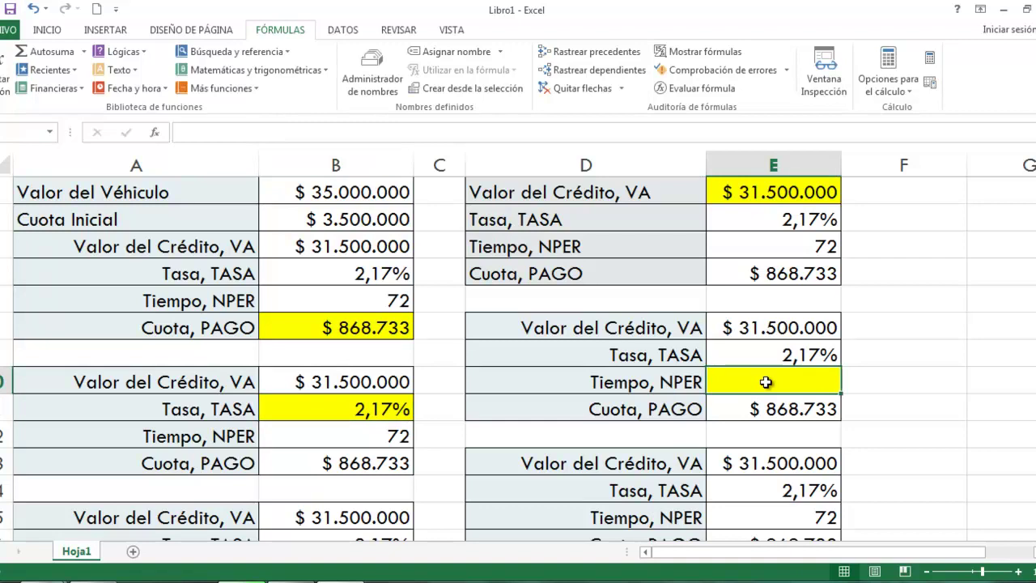
left_click(767, 327)
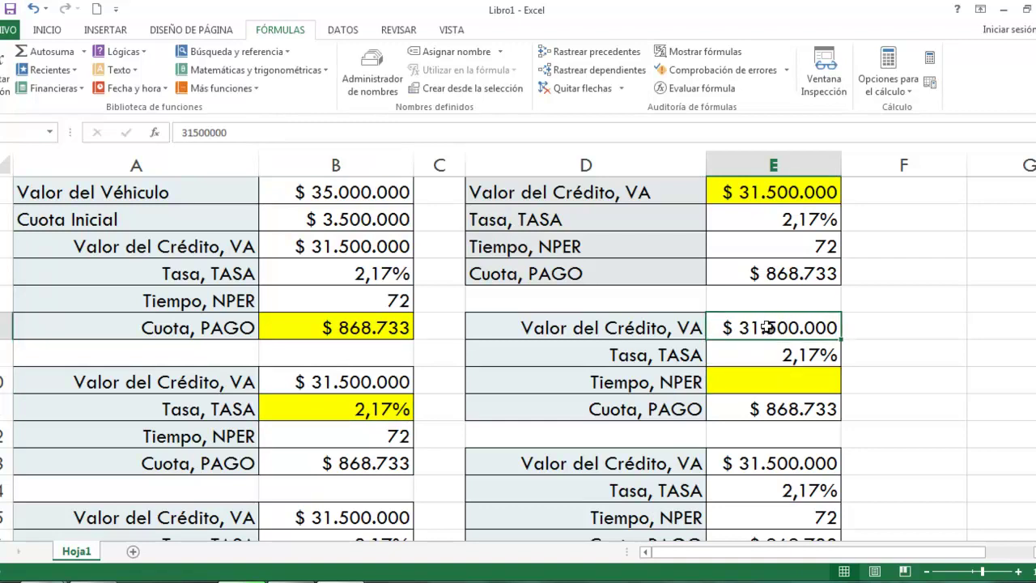
left_click(779, 360)
left_click(775, 409)
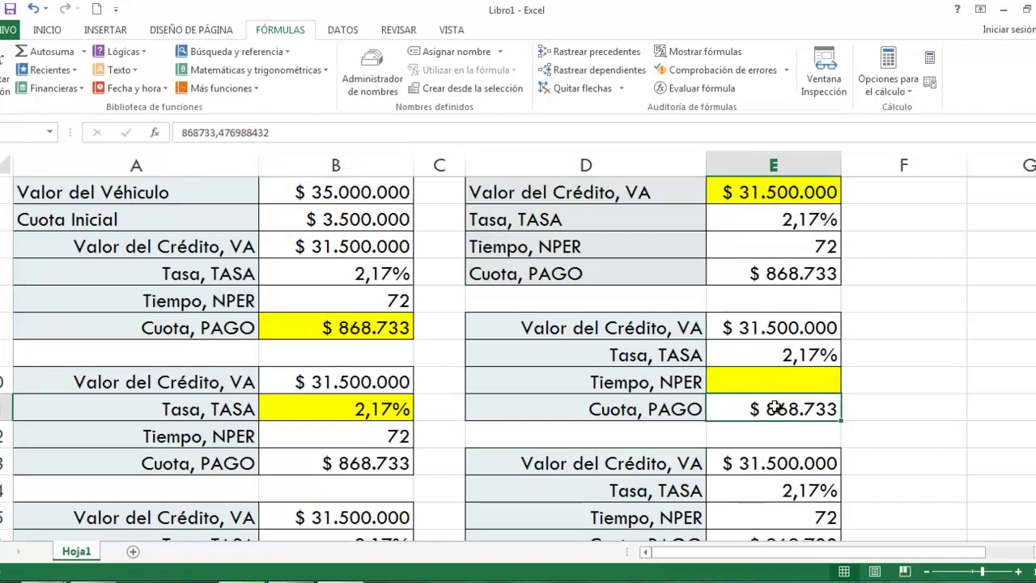
left_click(770, 384)
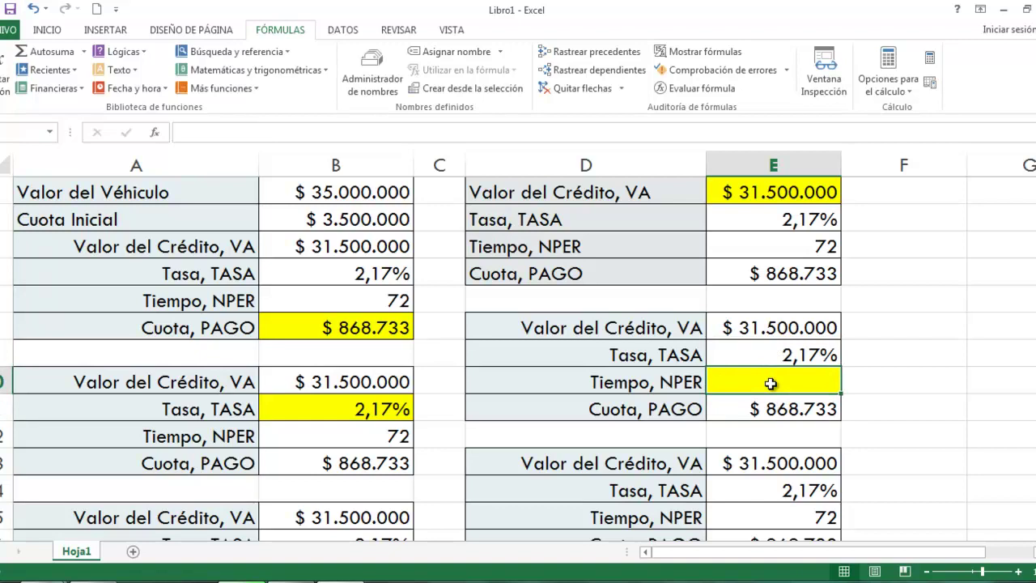
left_click(764, 330)
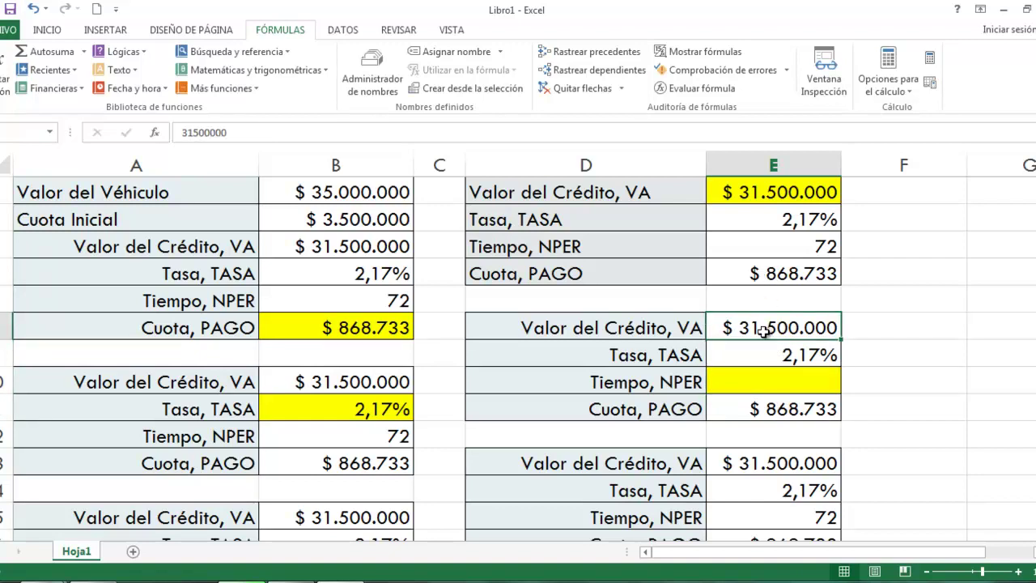
left_click(775, 411)
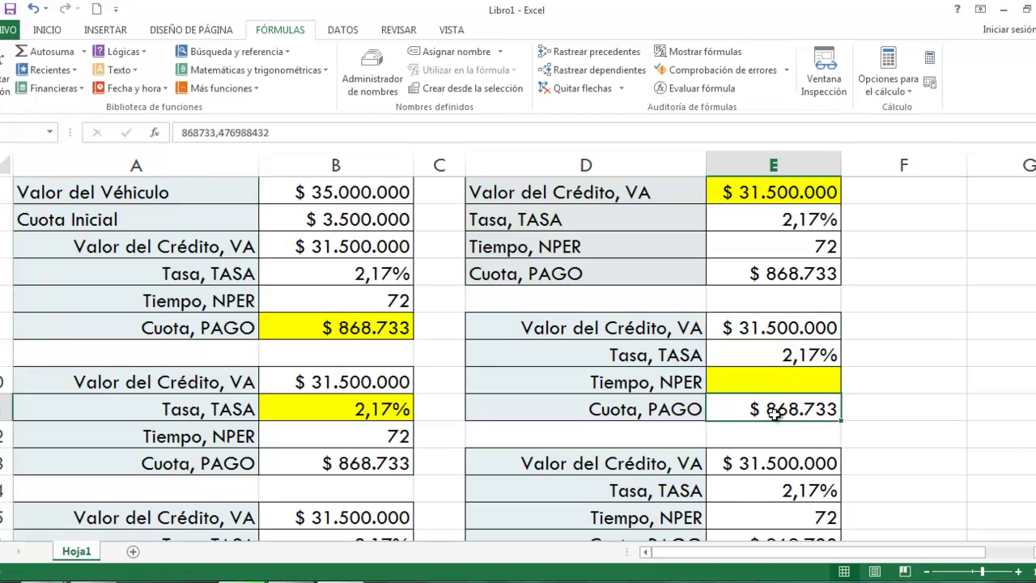
double_click(790, 347)
key("Return")
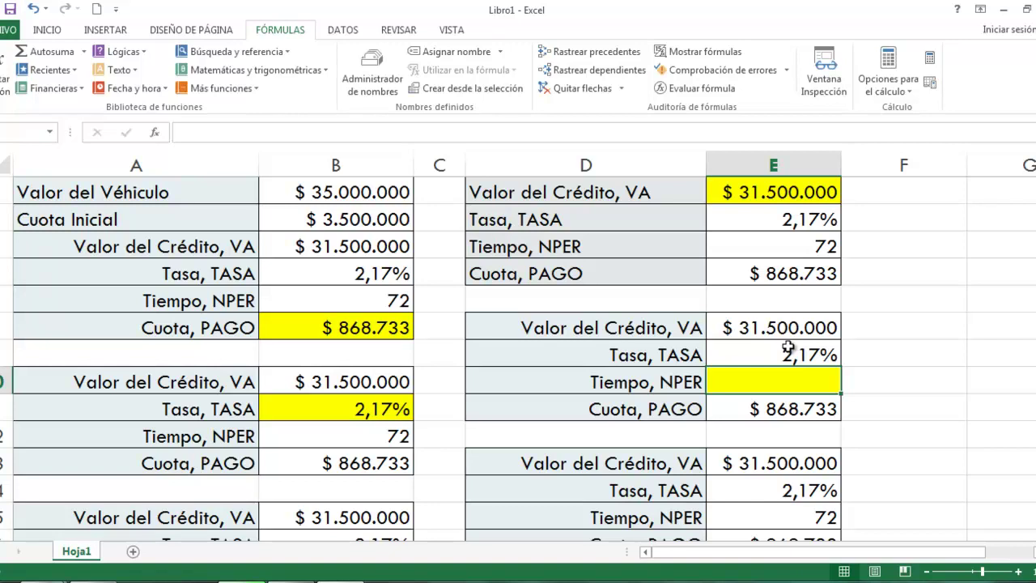
Start an NPER formula in the yellow Tiempo cell E10 with E9 as the rate and E11 as the payment.
type("=NPER(")
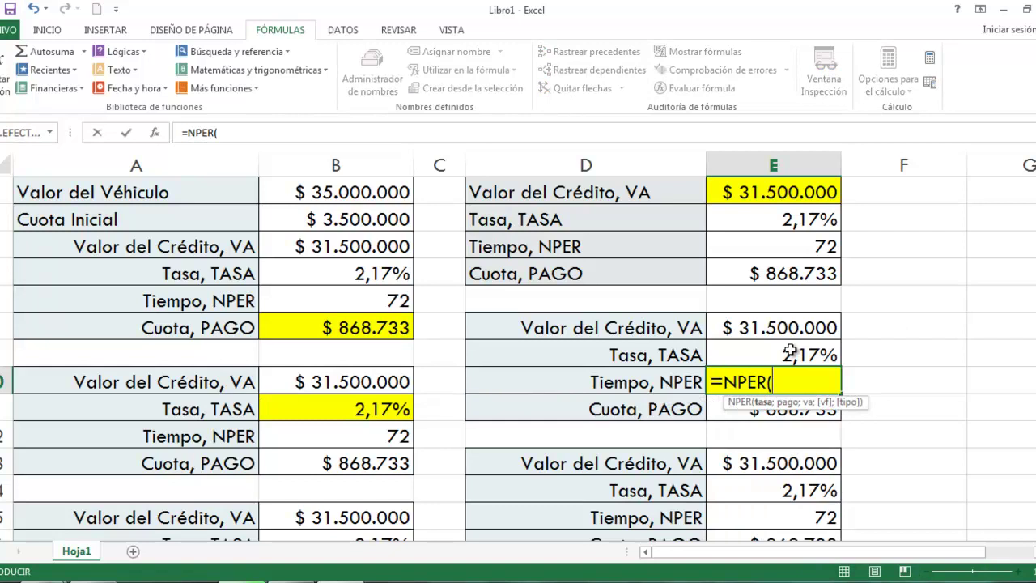
left_click(789, 353)
type(";")
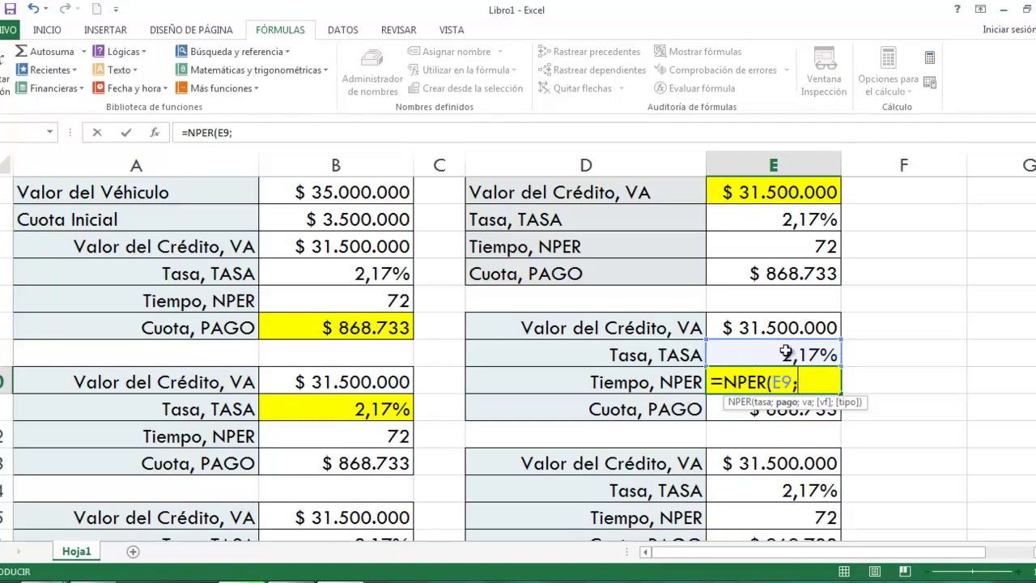
left_click(773, 429)
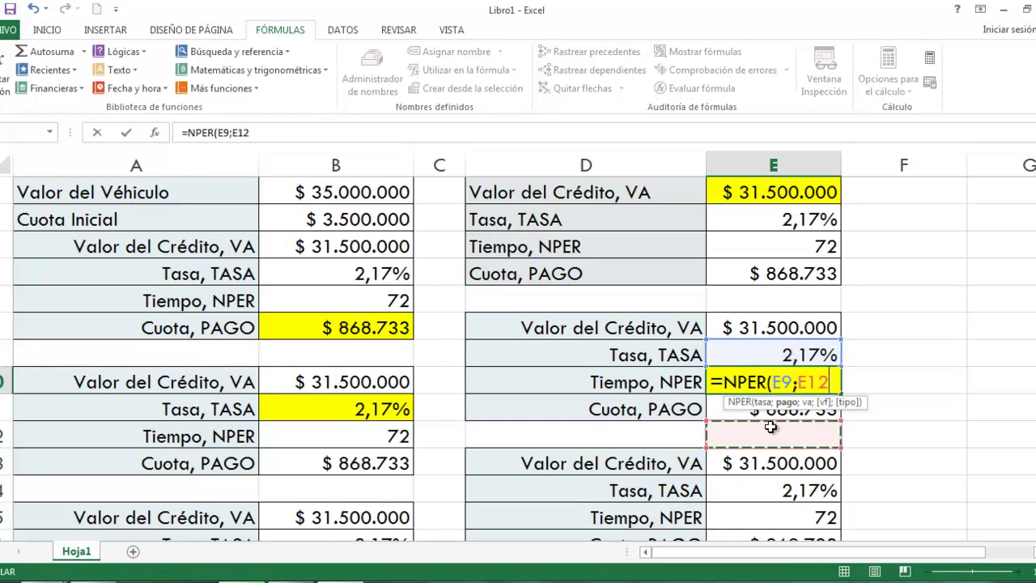
left_click(721, 412)
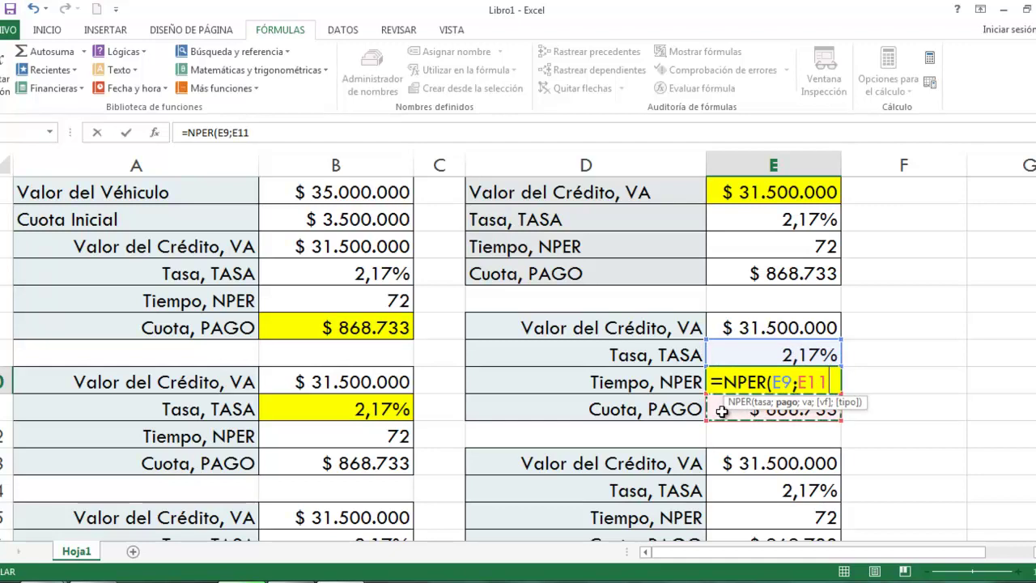
Make the payment argument negative and complete the term formula in Tiempo cell E10 as =NPER(E9;-E11;E8).
key("BackSpace")
key("BackSpace")
key("BackSpace")
type("-")
left_click(728, 413)
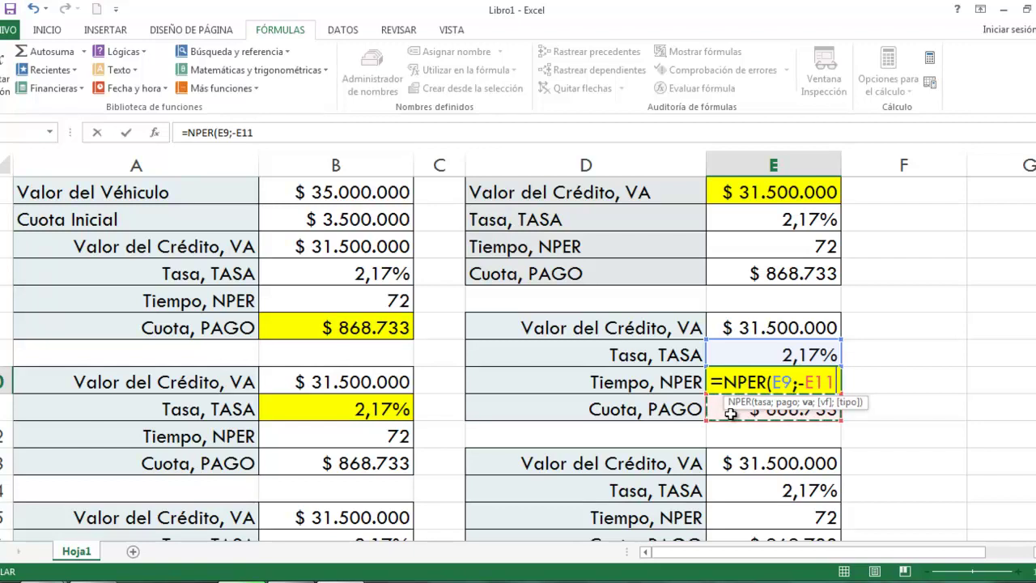
type(";")
left_click(773, 327)
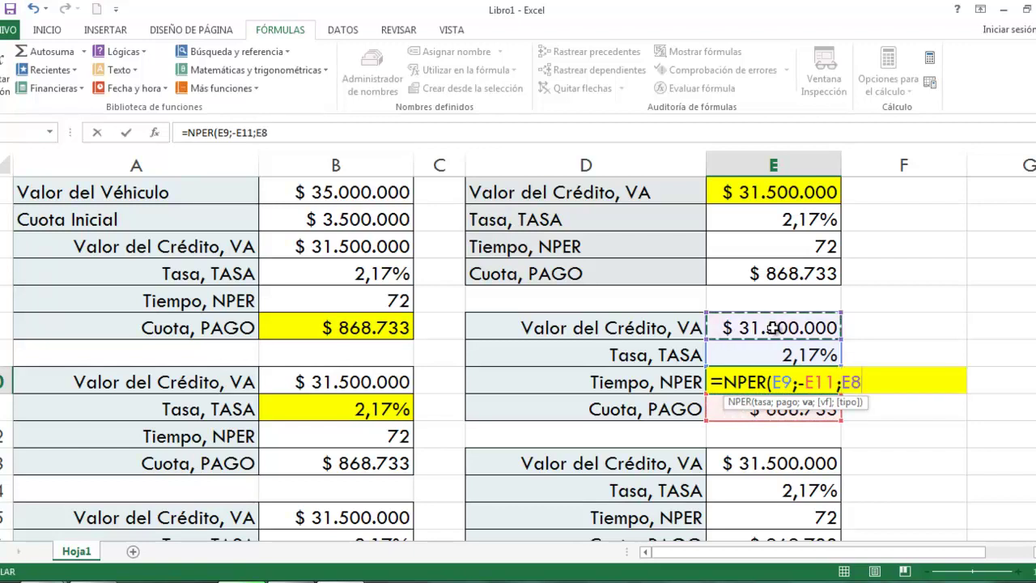
type(")")
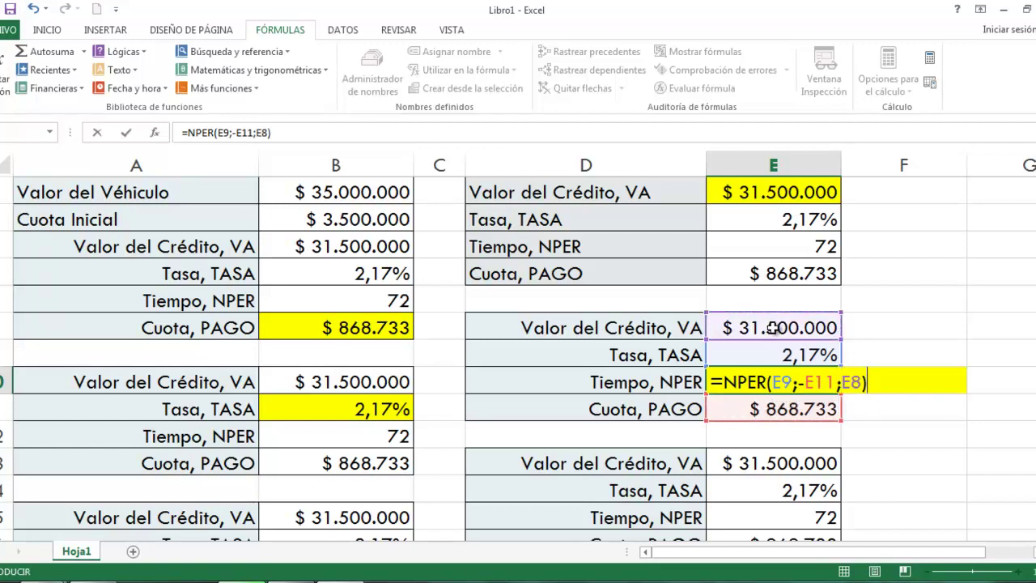
key("ctrl+Return")
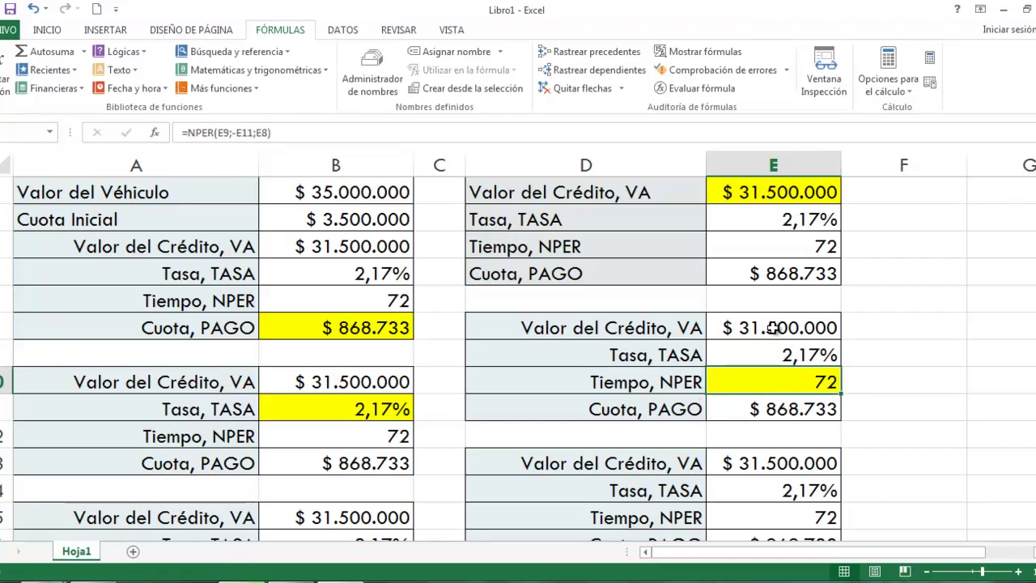
key("Up")
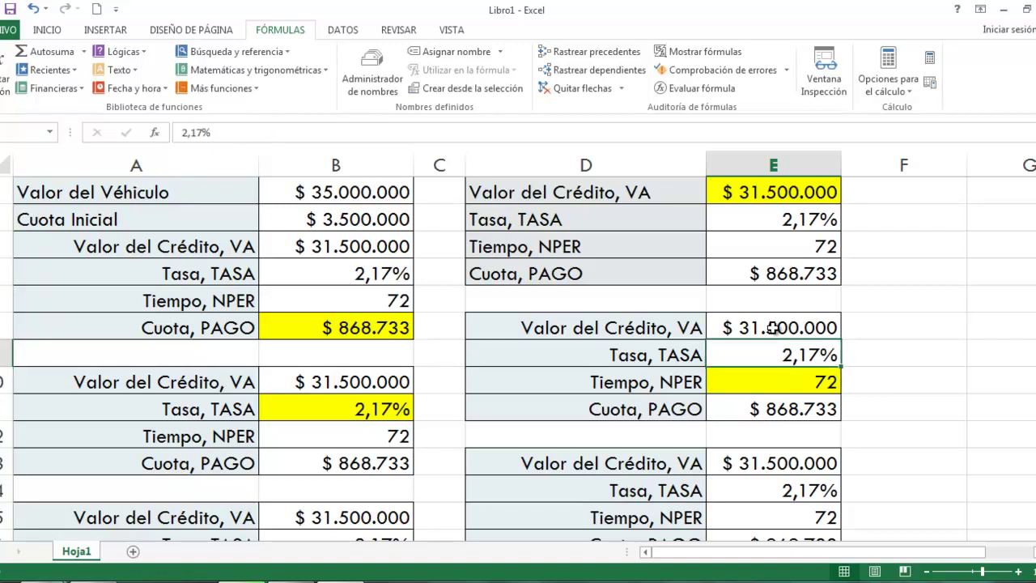
key("Down")
key("Down")
key("Down")
key("Down")
key("Down")
key("Up")
key("Up")
key("Up")
key("Up")
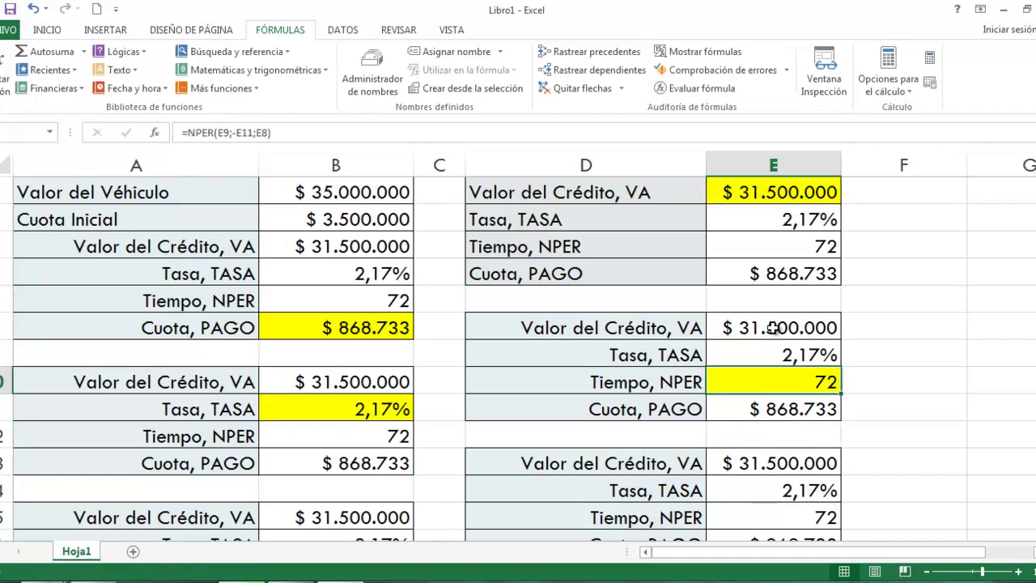
Examine the credit value, rate, term, payment and Periodo cells in B15:B19 that feed the PAGOINT and PAGOPRIN cells.
key("Down")
key("Down")
key("Down")
key("Down")
key("Down")
key("Down")
key("Down")
key("Down")
key("Down")
key("Left")
key("Left")
key("Left")
key("Down")
key("Down")
key("Down")
key("Down")
key("Up")
key("Up")
key("Up")
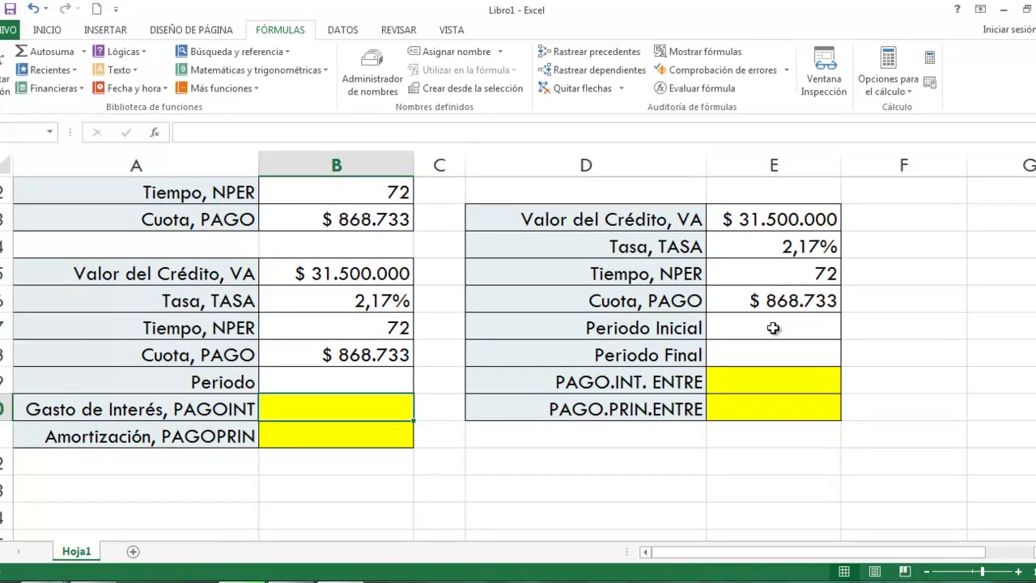
key("Up")
key("Up")
key("Up")
key("Up")
key("Up")
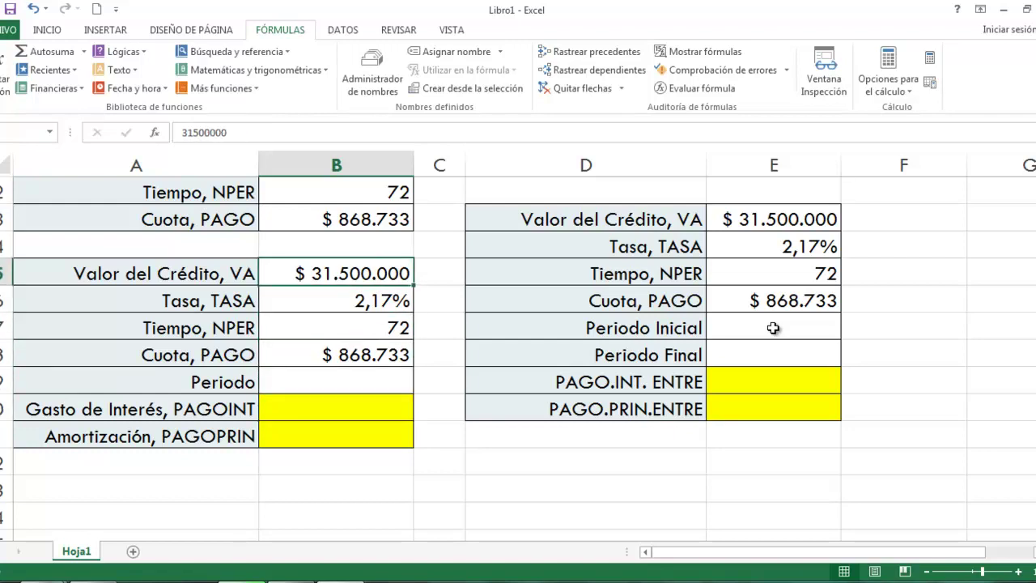
key("Down")
key("Down")
key("Down")
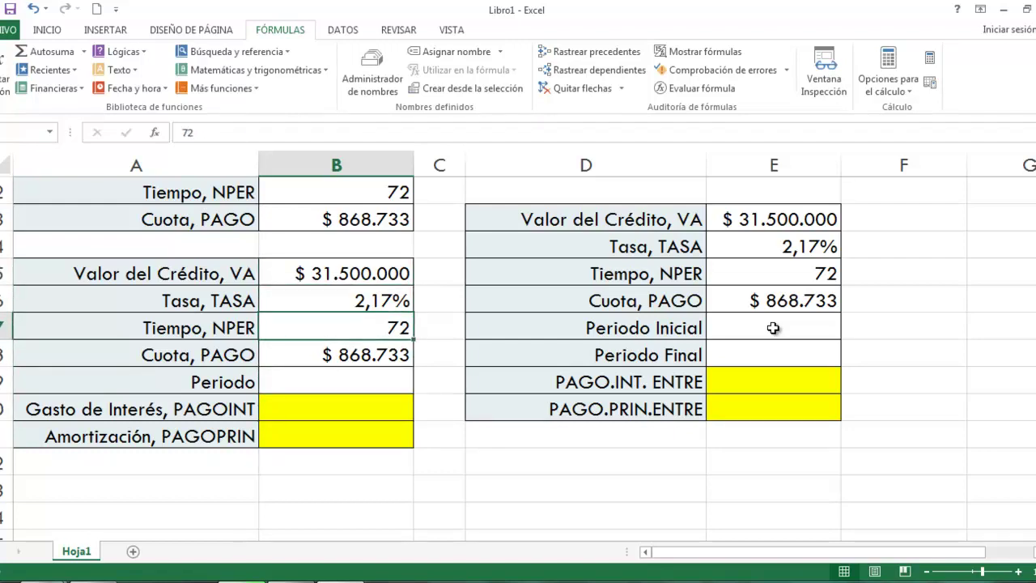
key("Down")
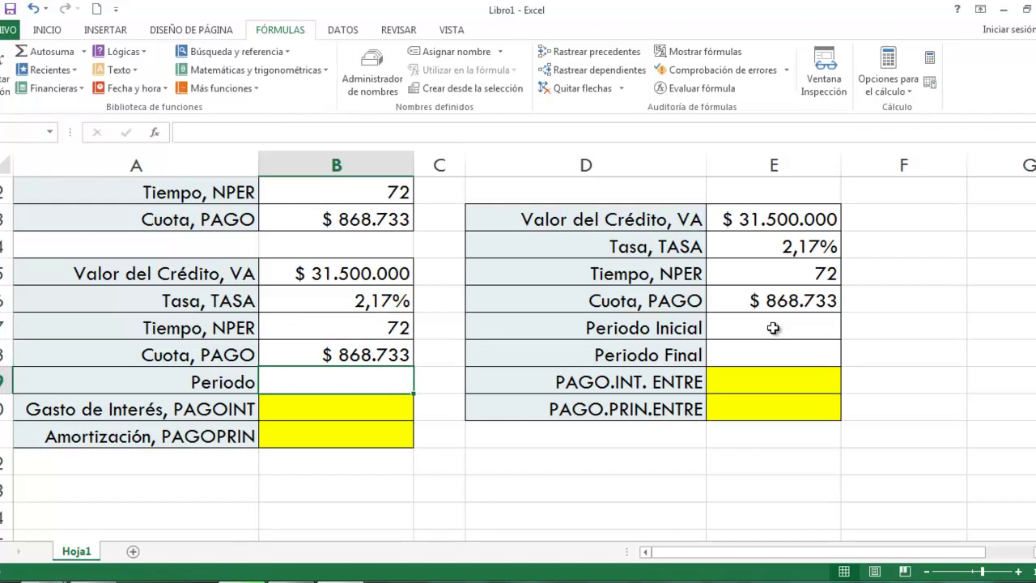
key("Up")
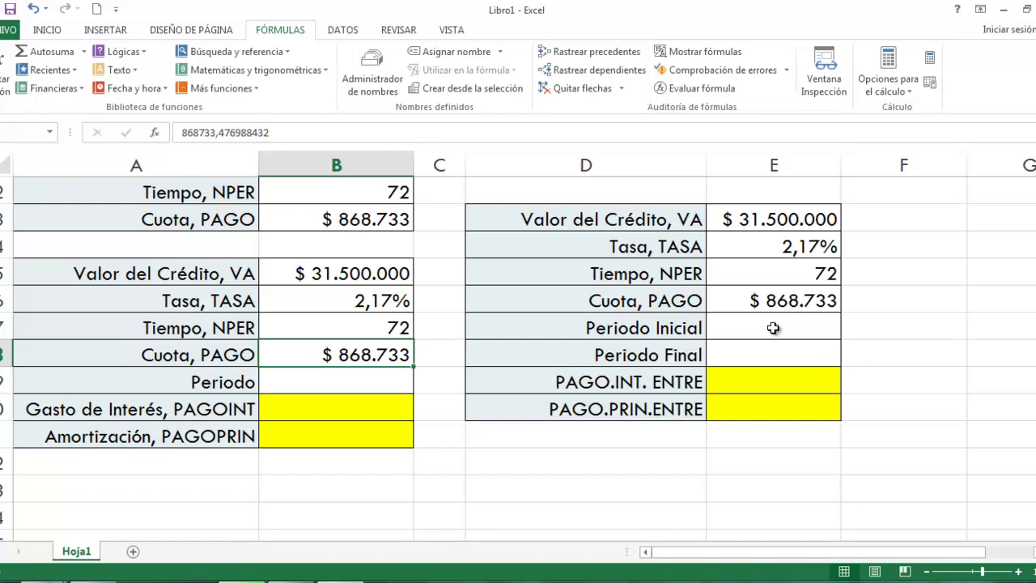
Set the Periodo in B19 to 1.
key("Down")
type("1")
key("Return")
key("Up")
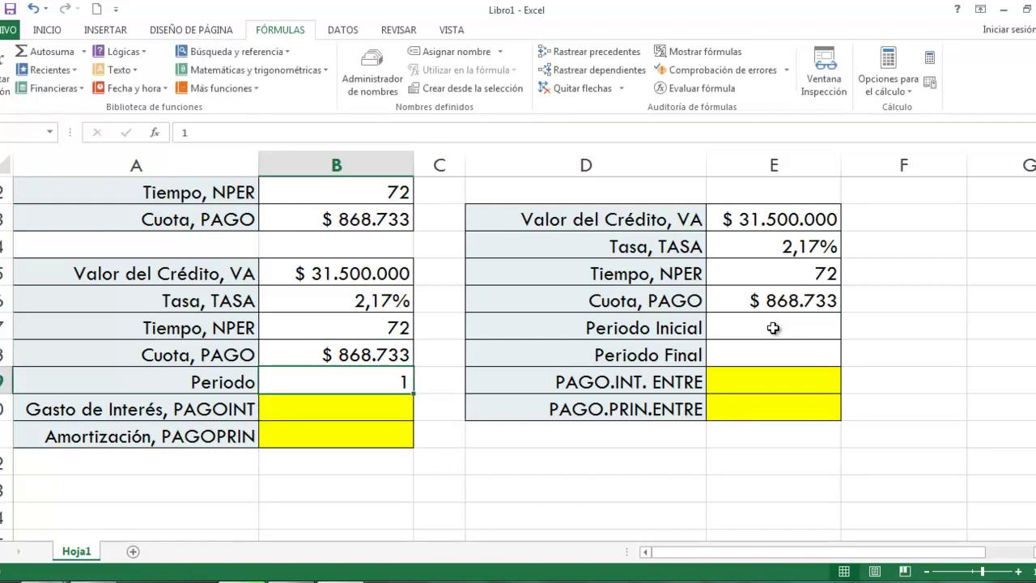
Start a PAGOINT formula in the yellow Gasto de Interés cell B20 and open its function arguments clear of column B.
key("Down")
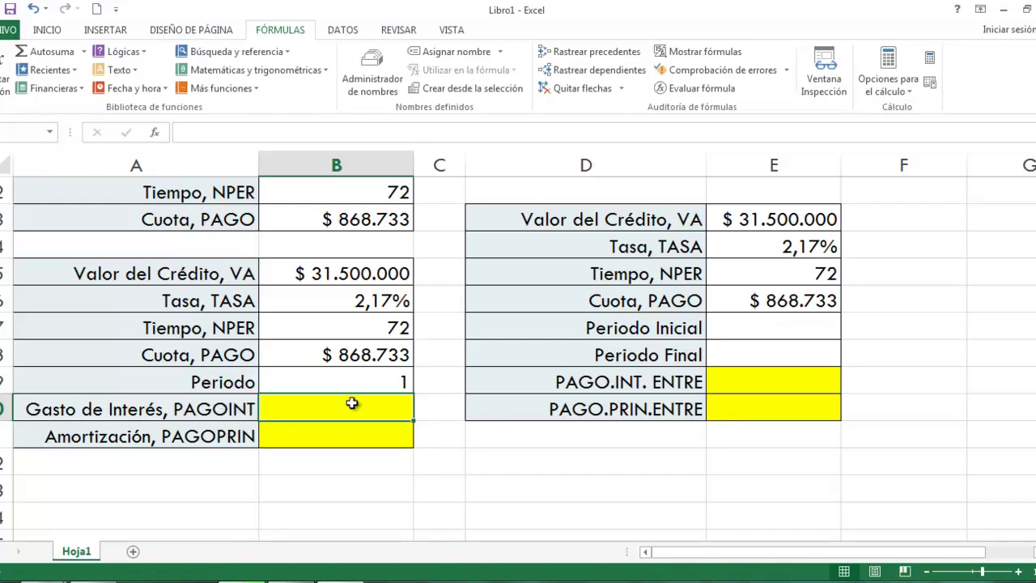
type("=PAG")
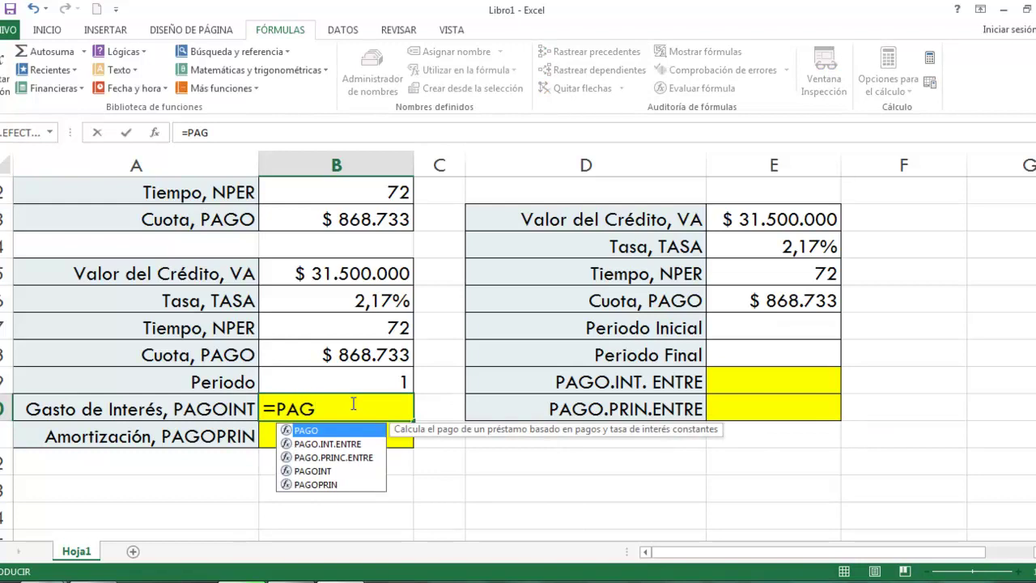
type("OINT")
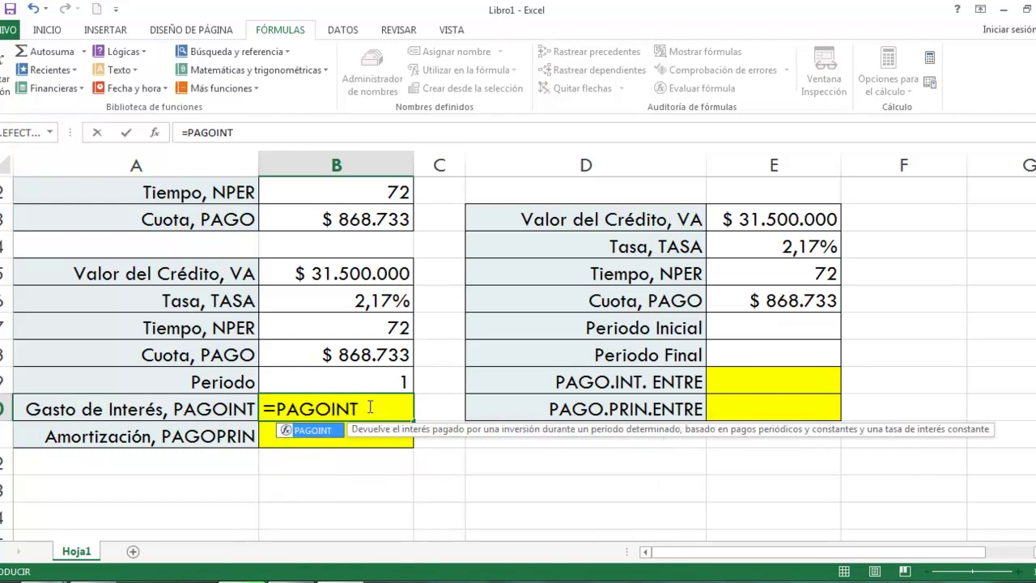
type("(")
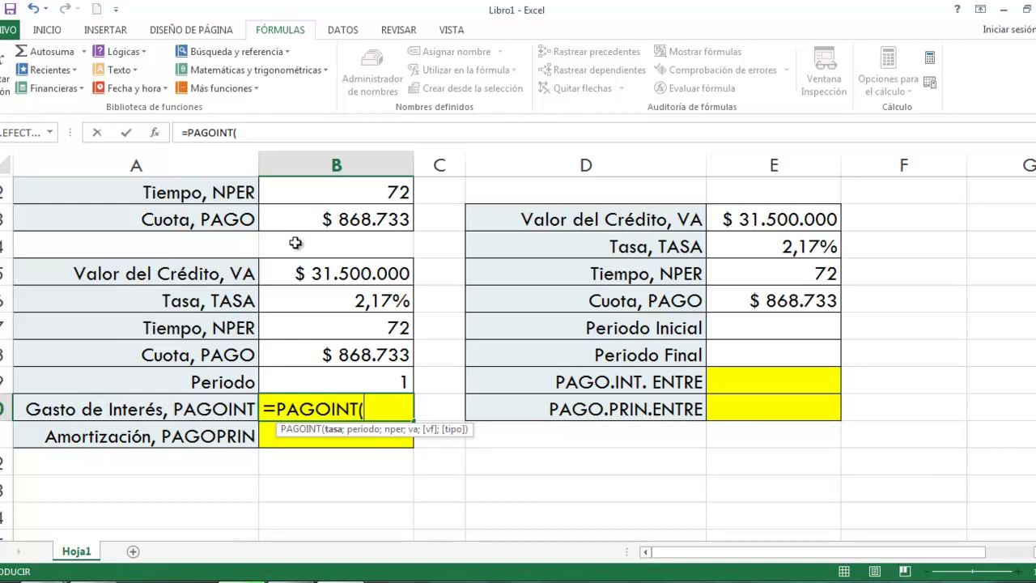
left_click(154, 131)
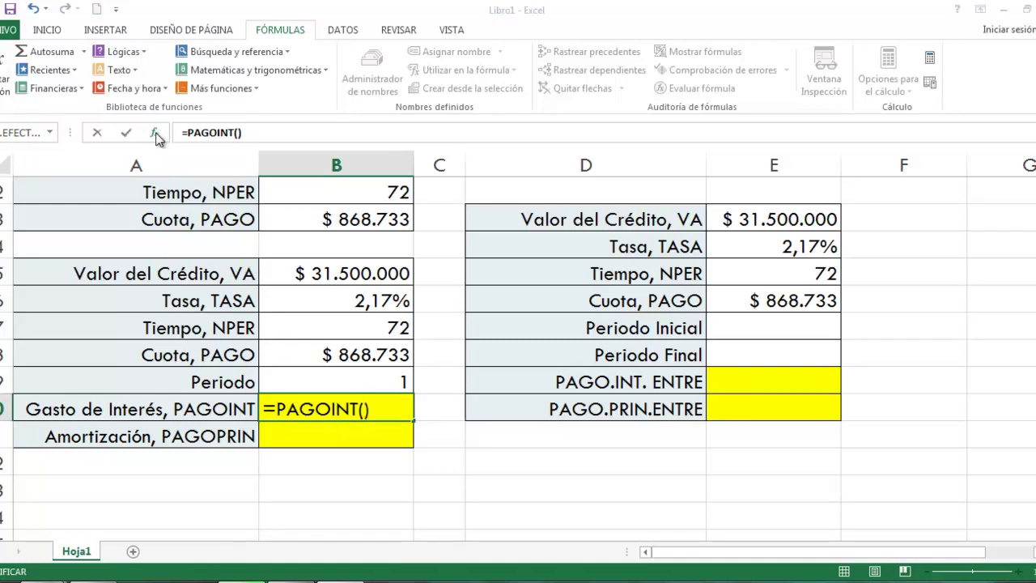
left_click_drag(663, 310, 587, 290)
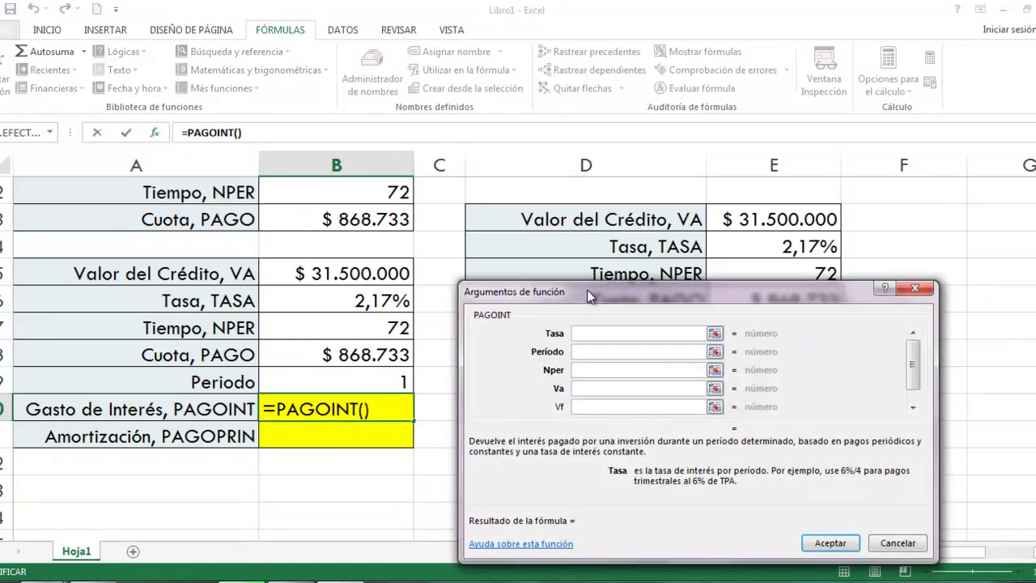
Complete the PAGOINT arguments with Tasa B16, Período B19, Nper B17 and Va -B15, leaving Vf and Tipo empty.
left_click(379, 301)
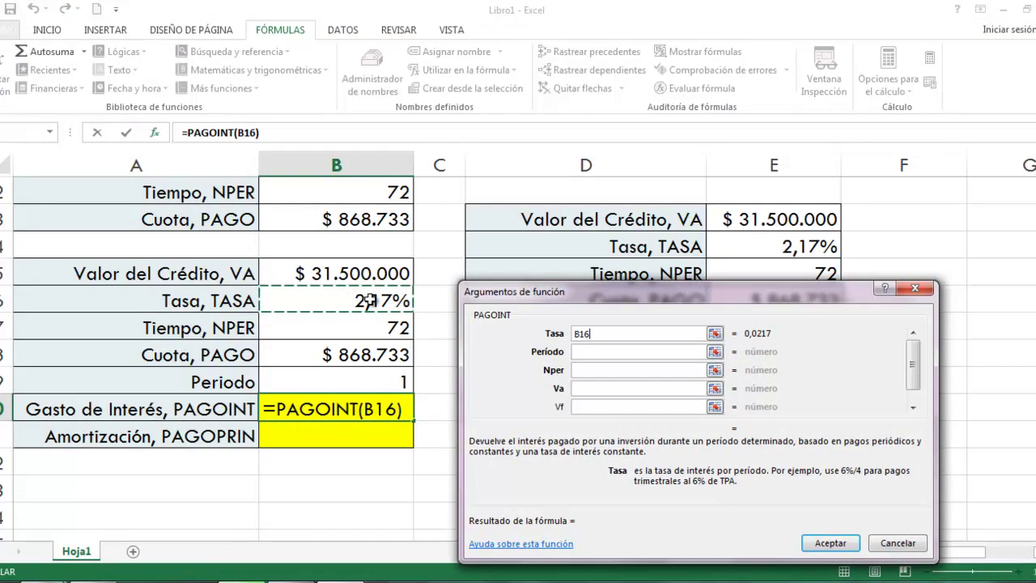
left_click(589, 351)
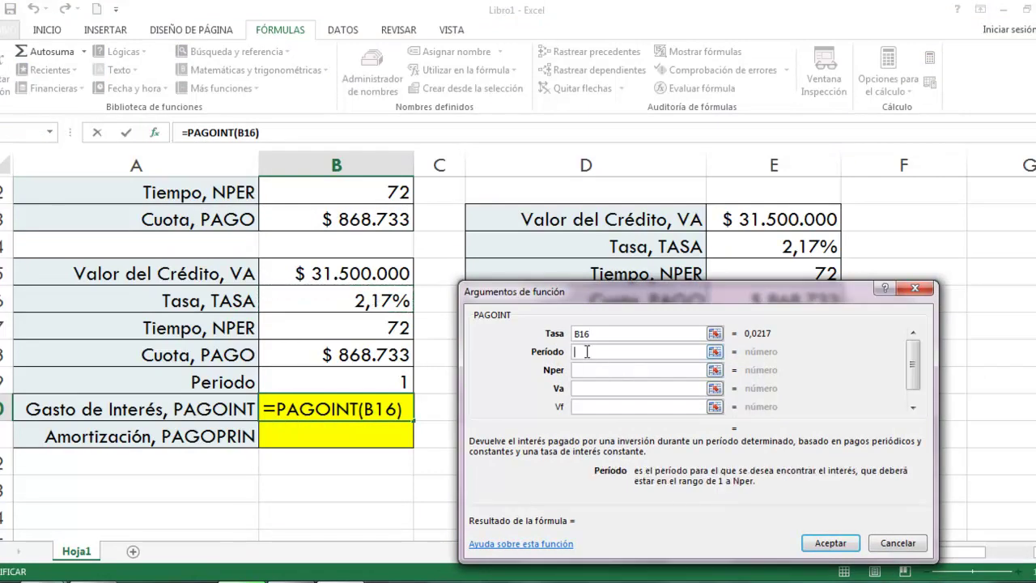
left_click(390, 375)
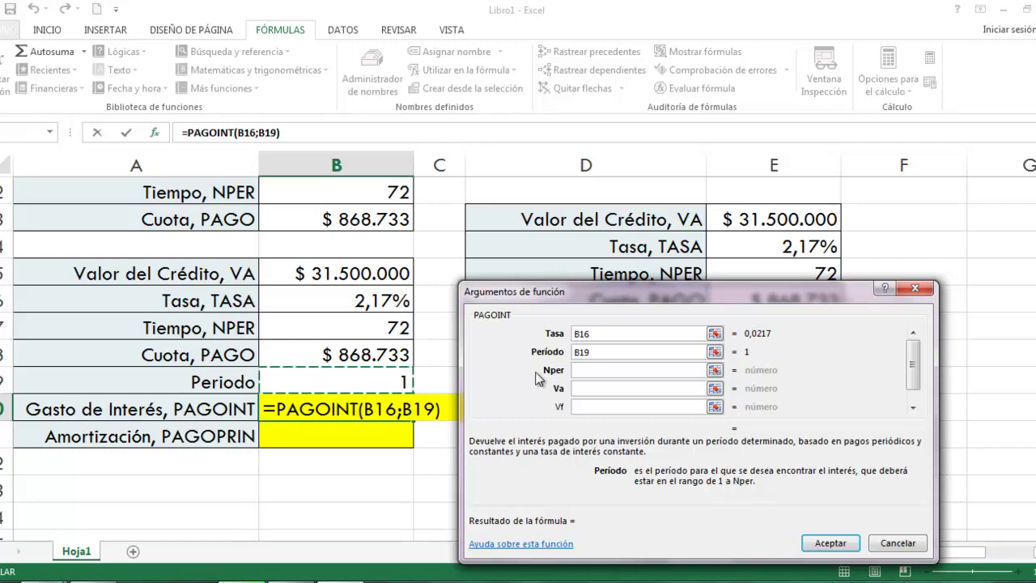
left_click(588, 369)
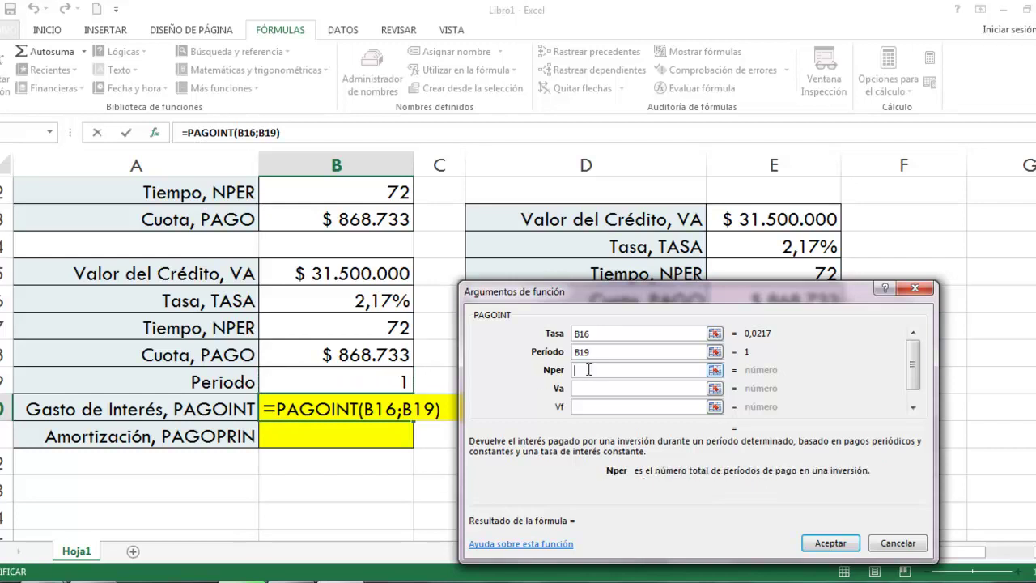
left_click(378, 332)
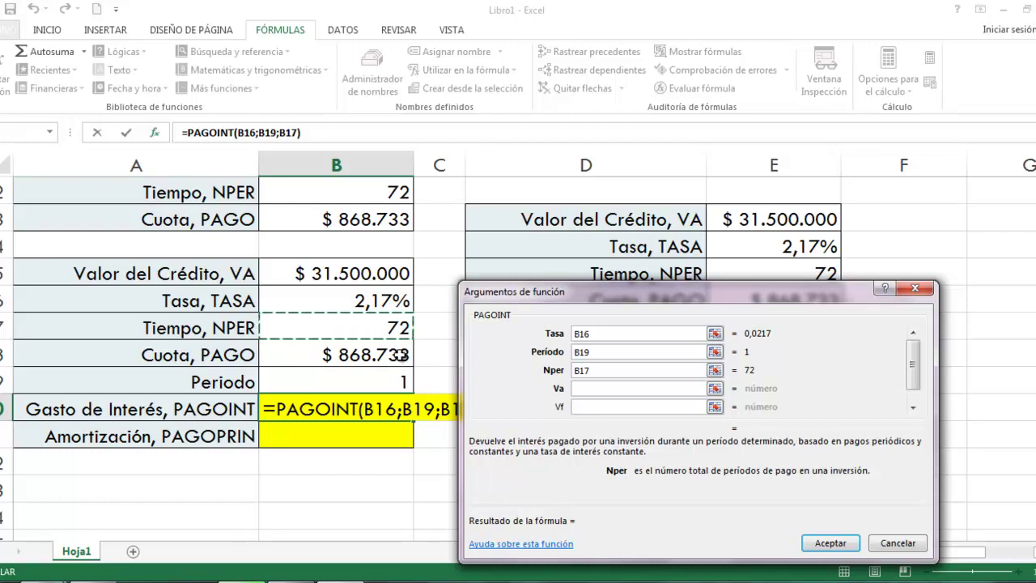
left_click(588, 387)
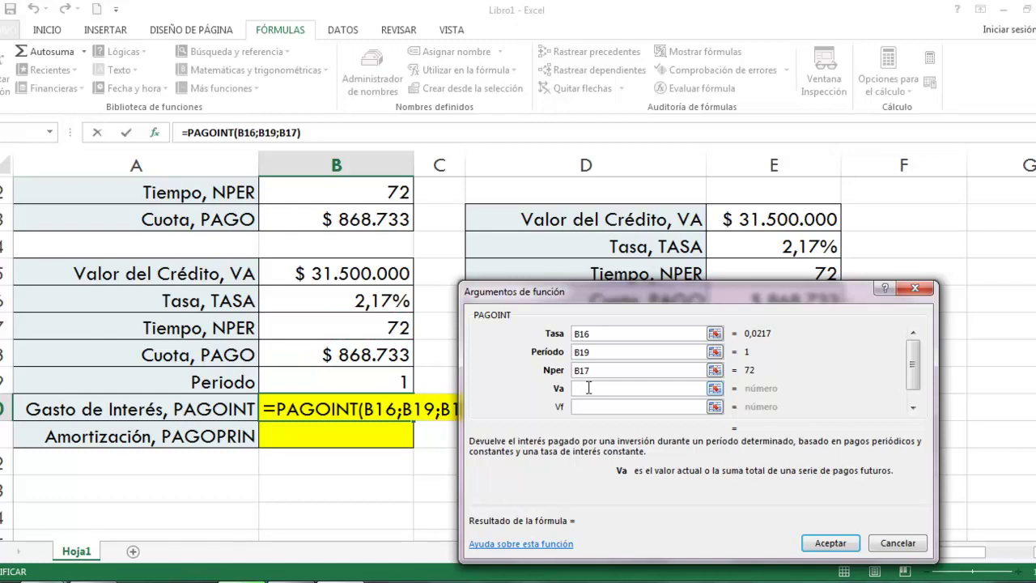
type("-")
left_click(366, 274)
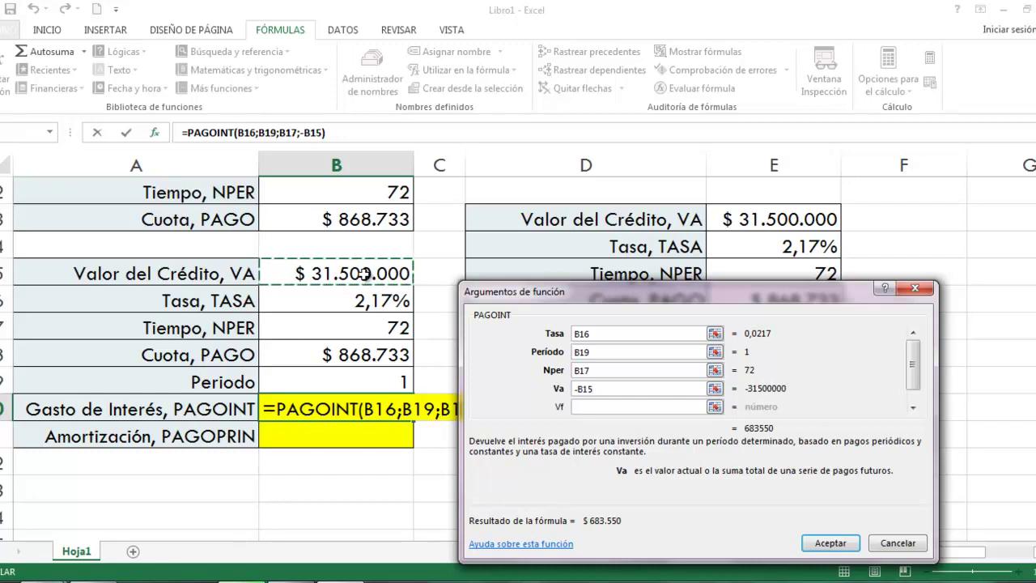
left_click(913, 364)
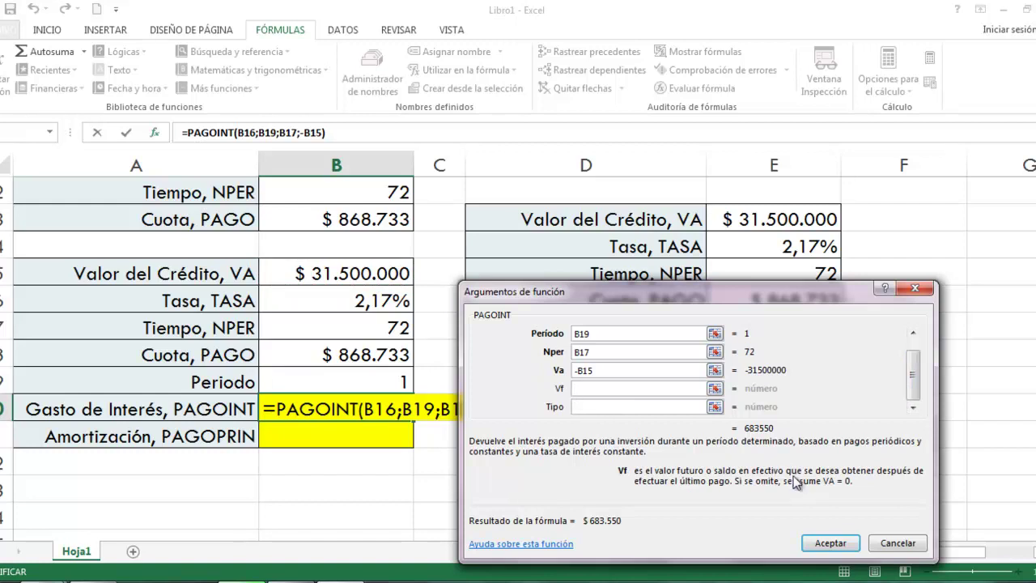
left_click(822, 546)
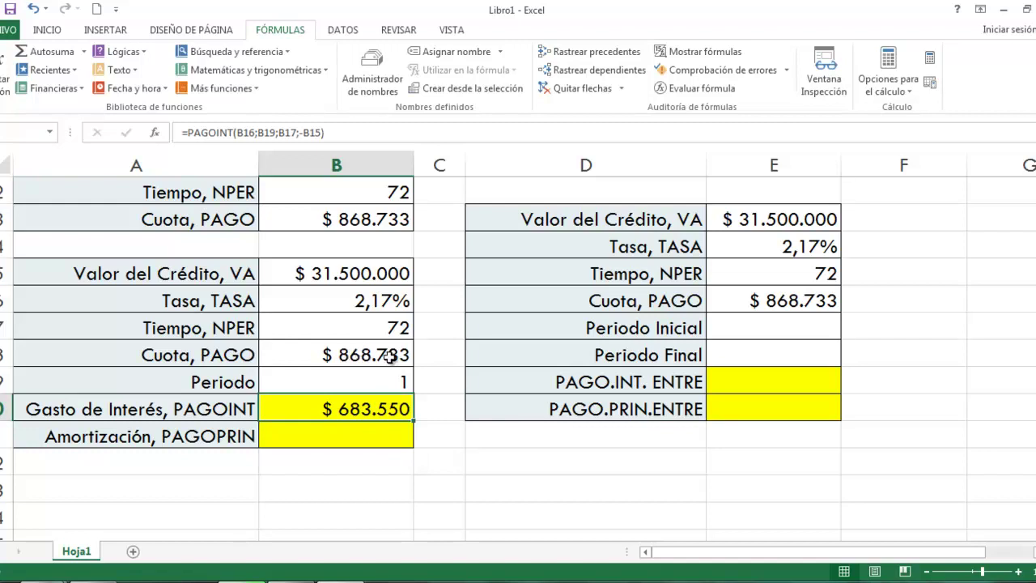
Calculate the amortization in the yellow cell B21 as payment minus interest with =B18-B20, and review the cells it references.
left_click(390, 383)
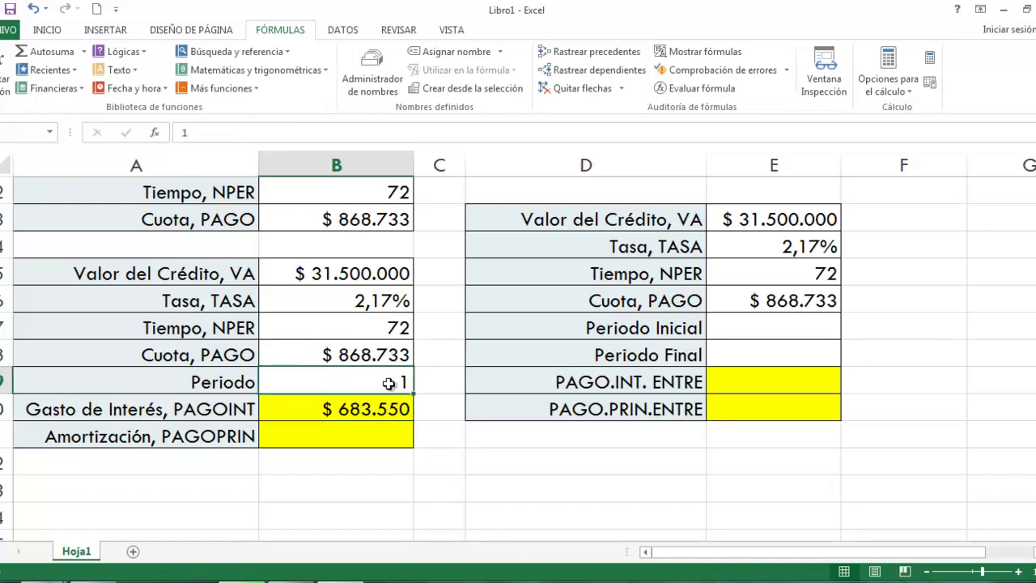
left_click(377, 435)
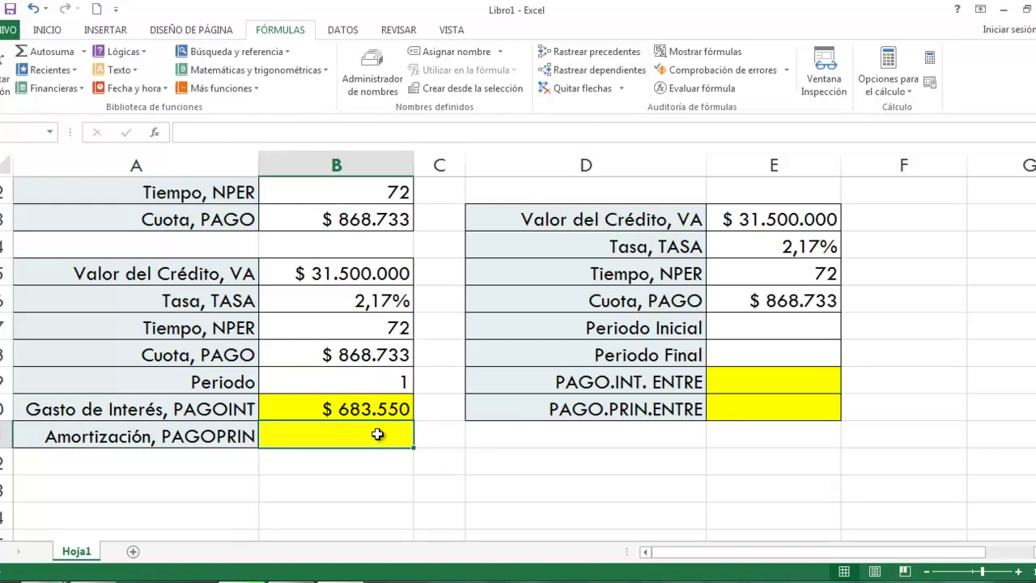
type("=")
key("Up")
key("Up")
key("Up")
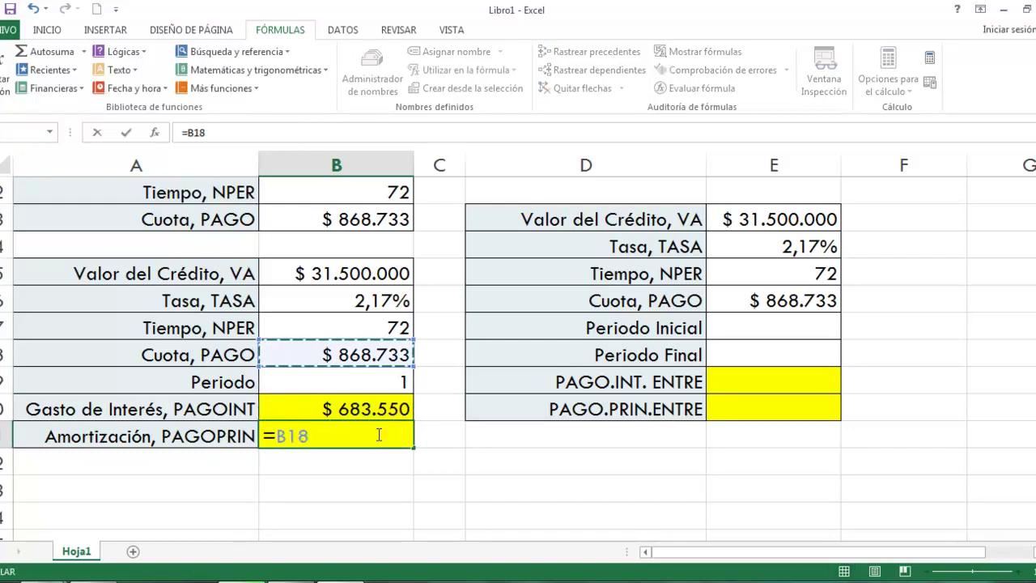
type("-")
key("Up")
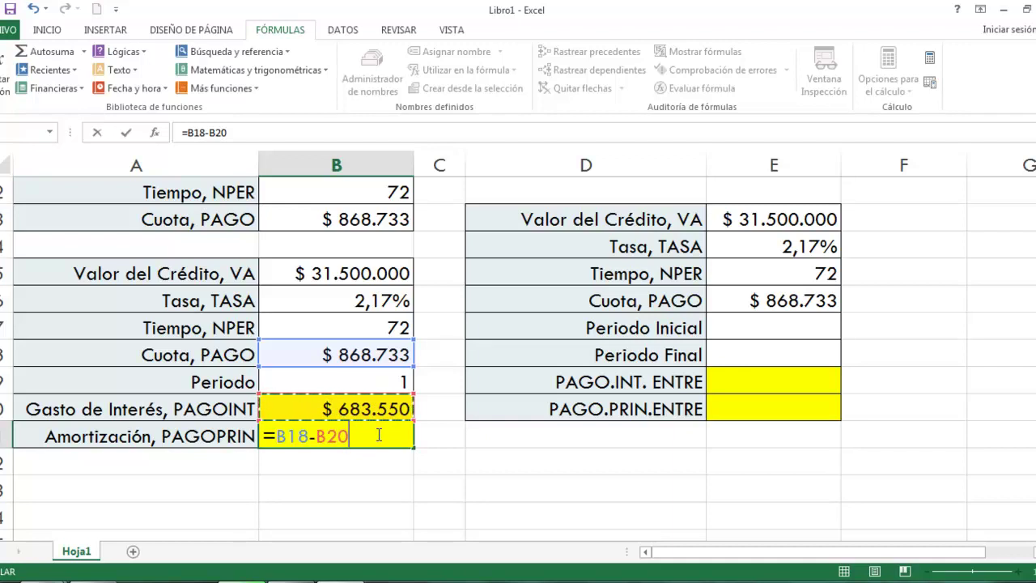
key("Return")
left_click(378, 436)
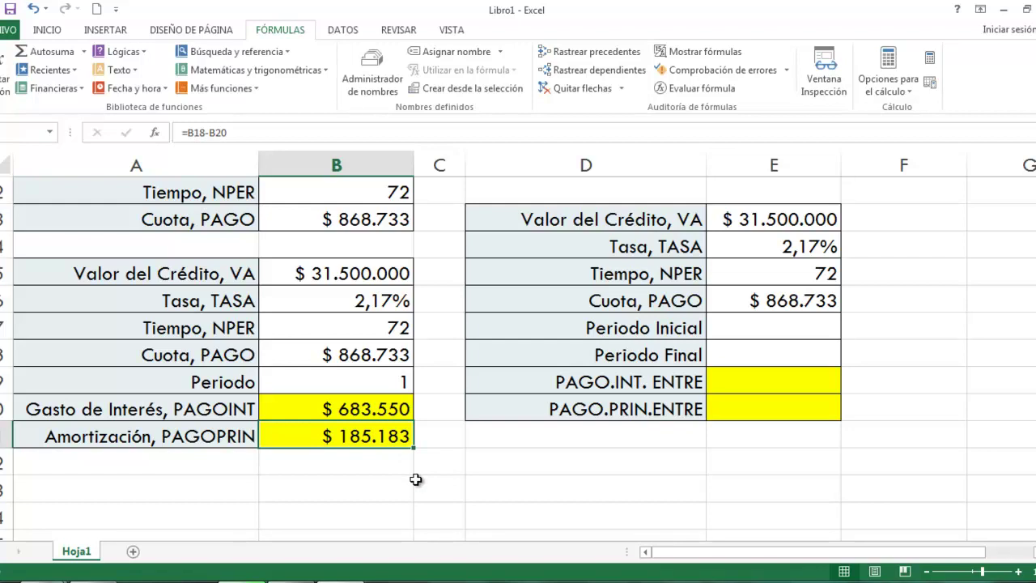
key("F2")
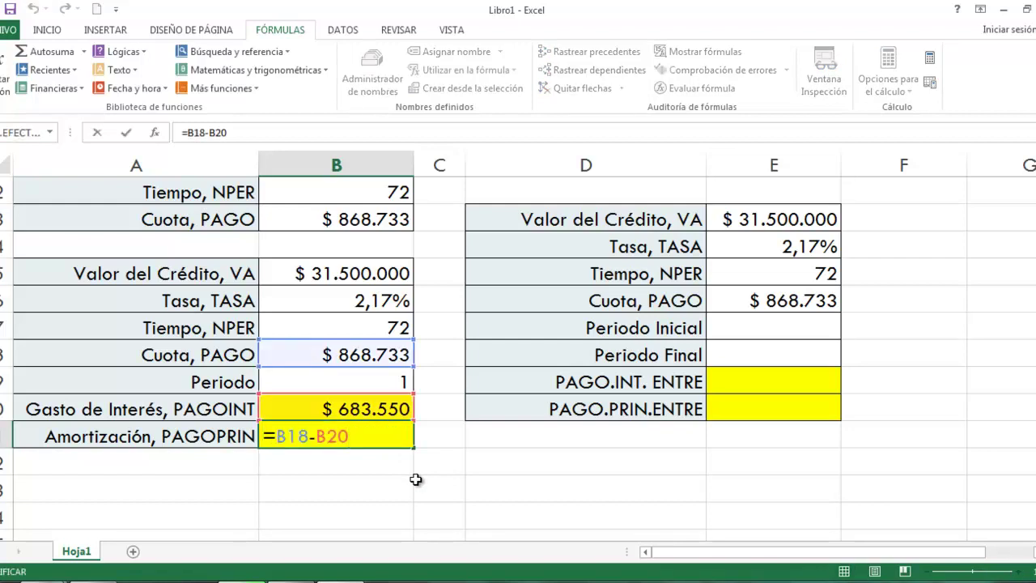
key("ctrl+Return")
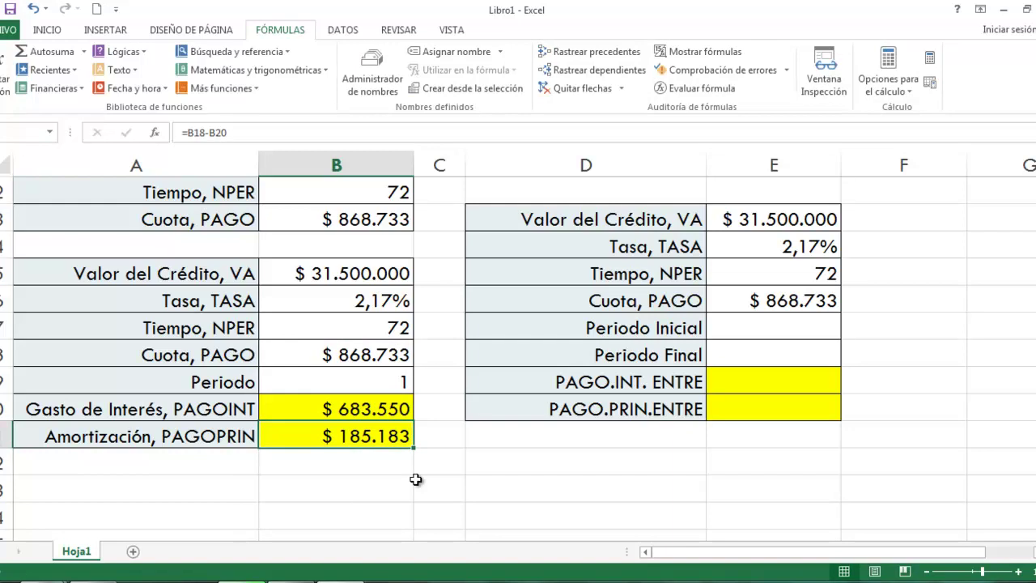
Replace the amortization formula in B21 with PAGOPRIN, using B16 as tasa, B19 as período, B17 as nper and B15 as va.
type("=PAGO")
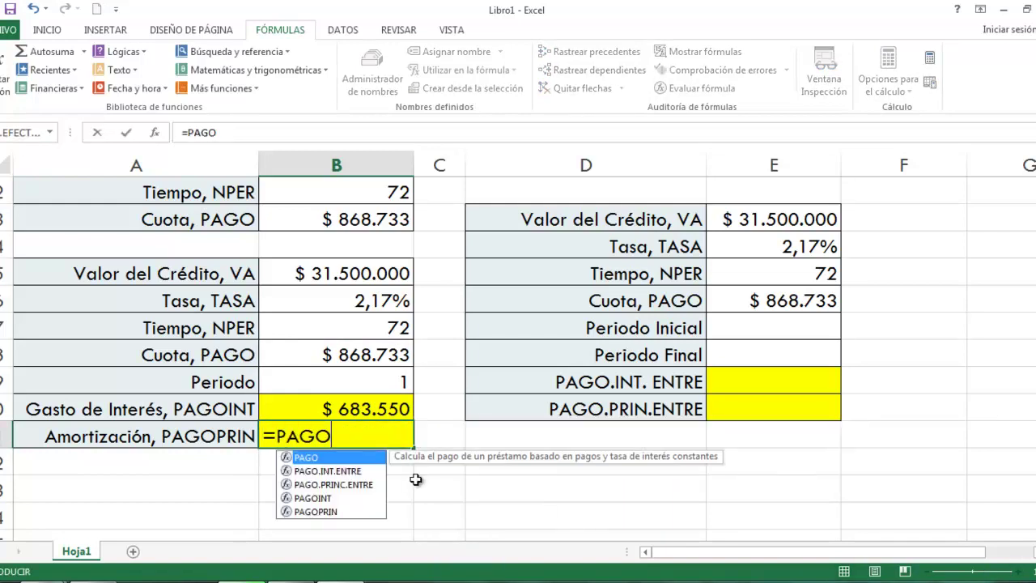
type("PRI")
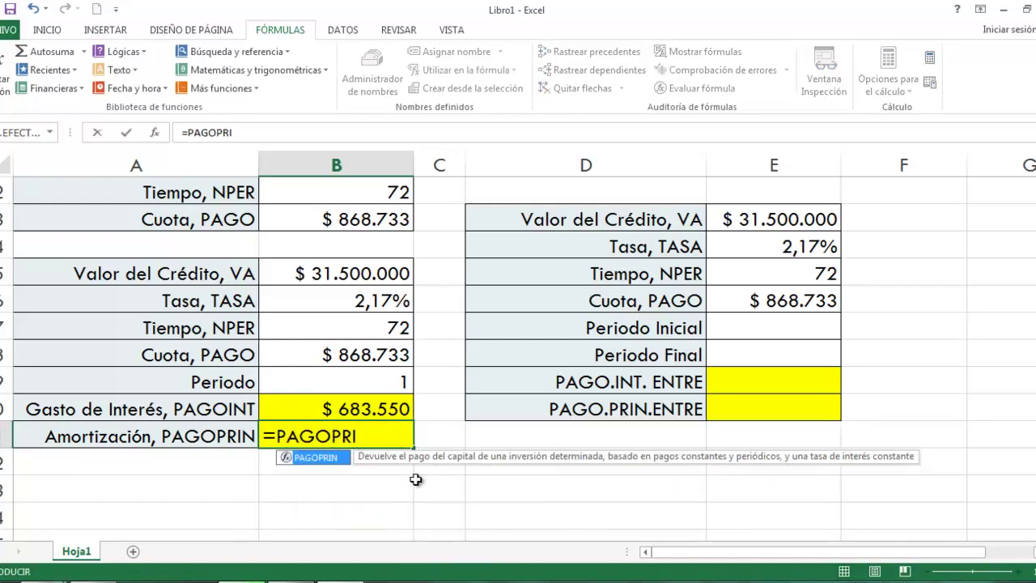
type("N(")
left_click(371, 302)
type(";")
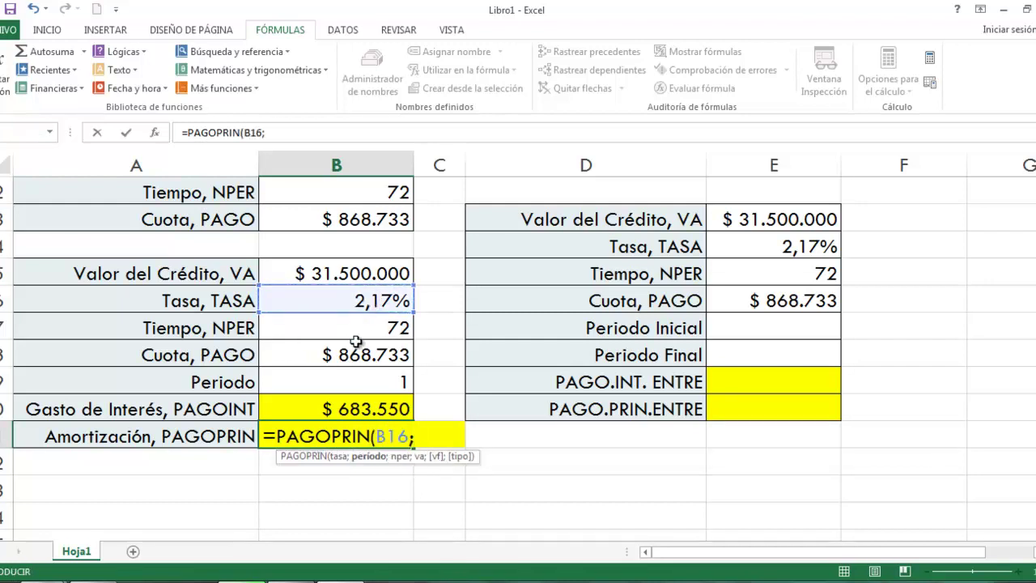
left_click(363, 380)
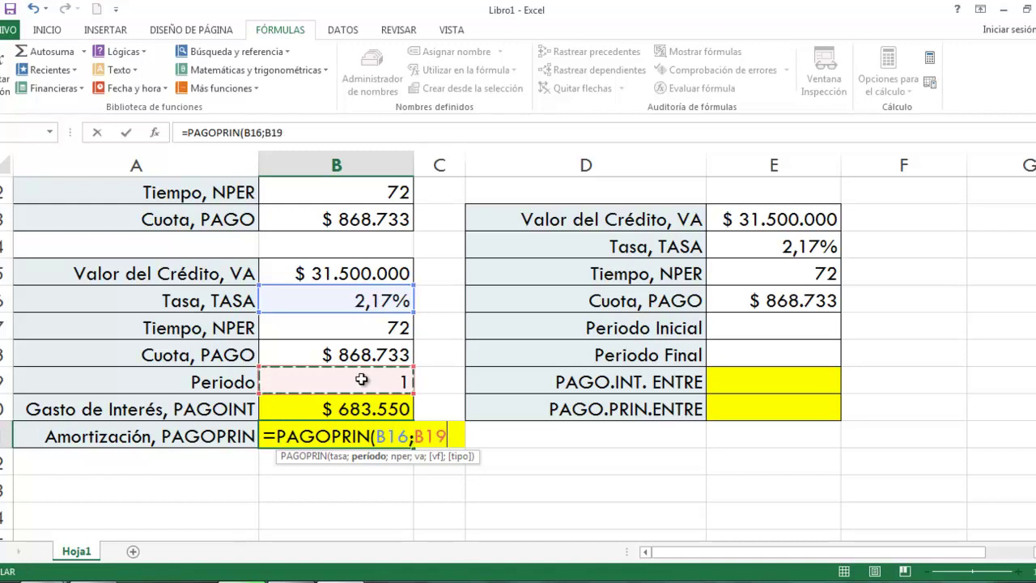
type(";")
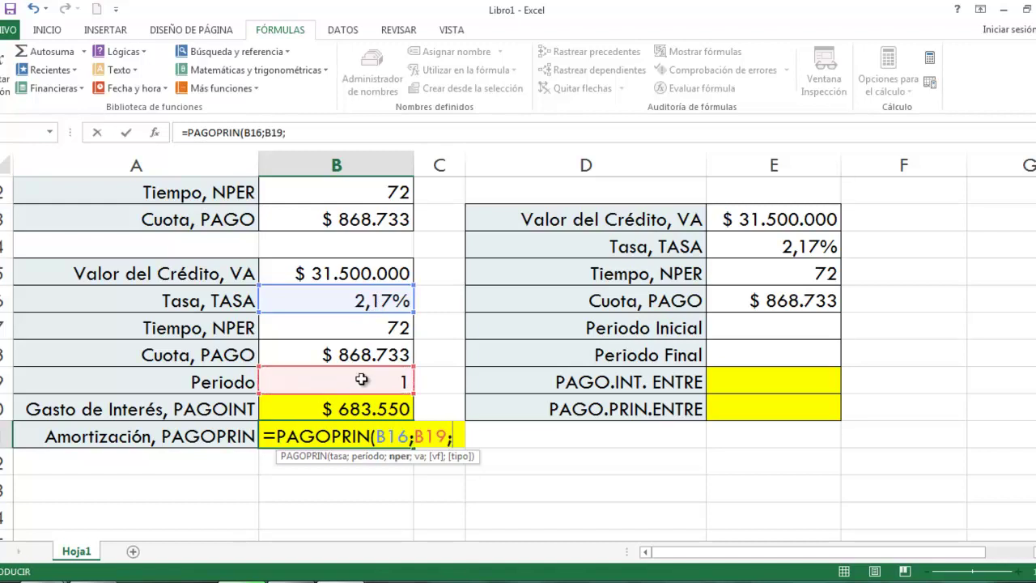
left_click(378, 328)
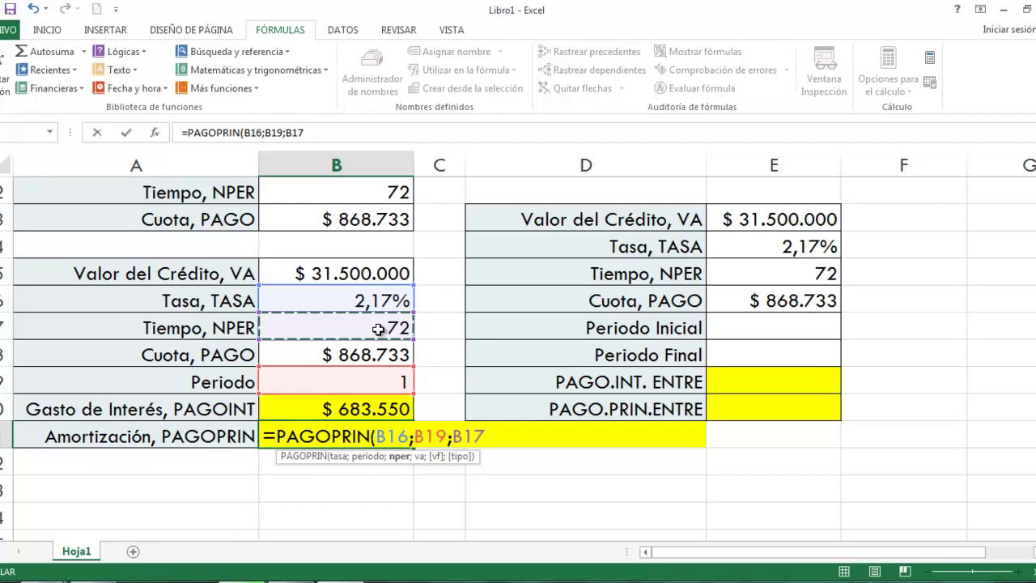
type(";")
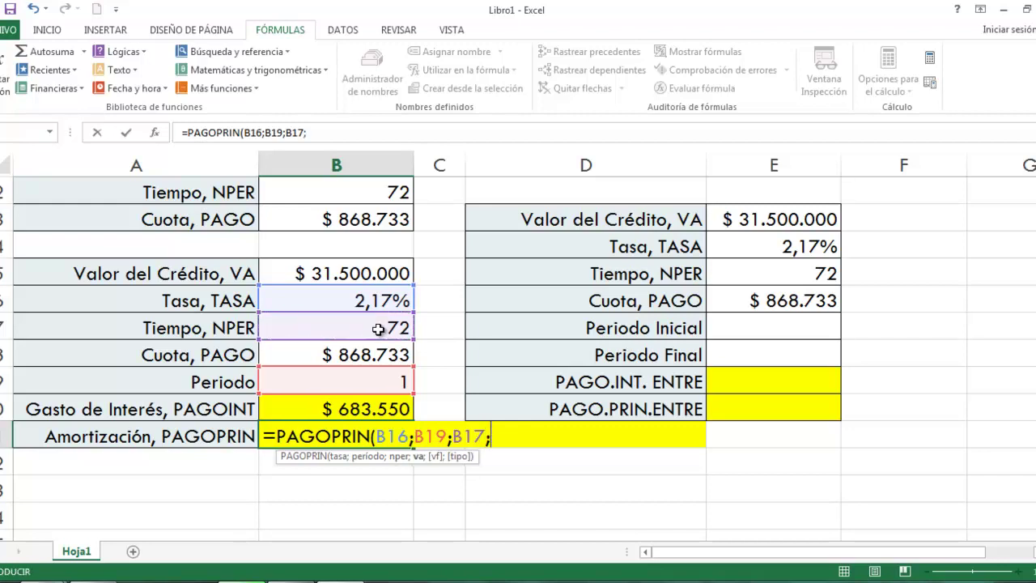
left_click(366, 274)
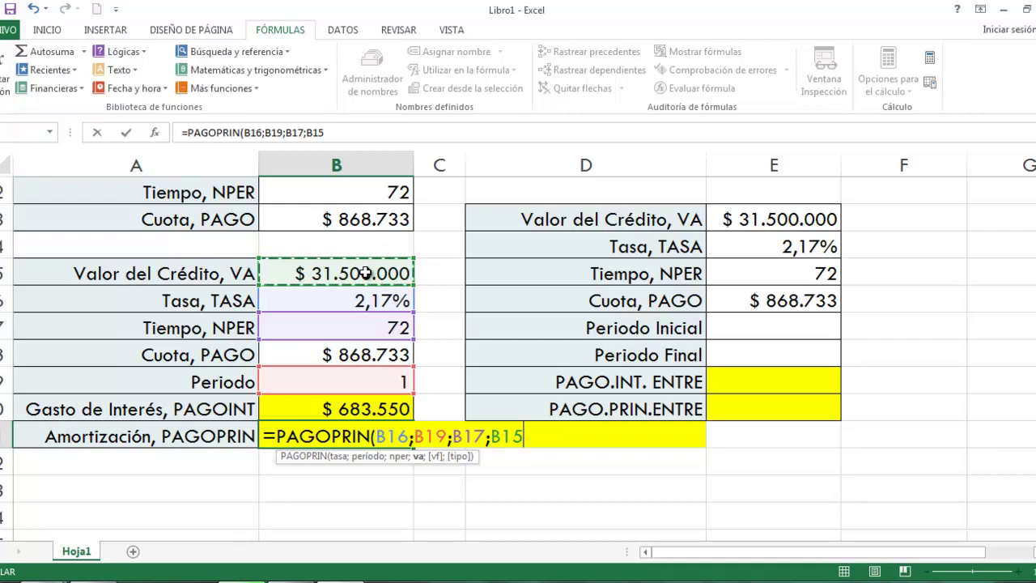
Open the PAGOPRIN function arguments clear of column B and review the optional Vf and Tipo arguments.
left_click(155, 132)
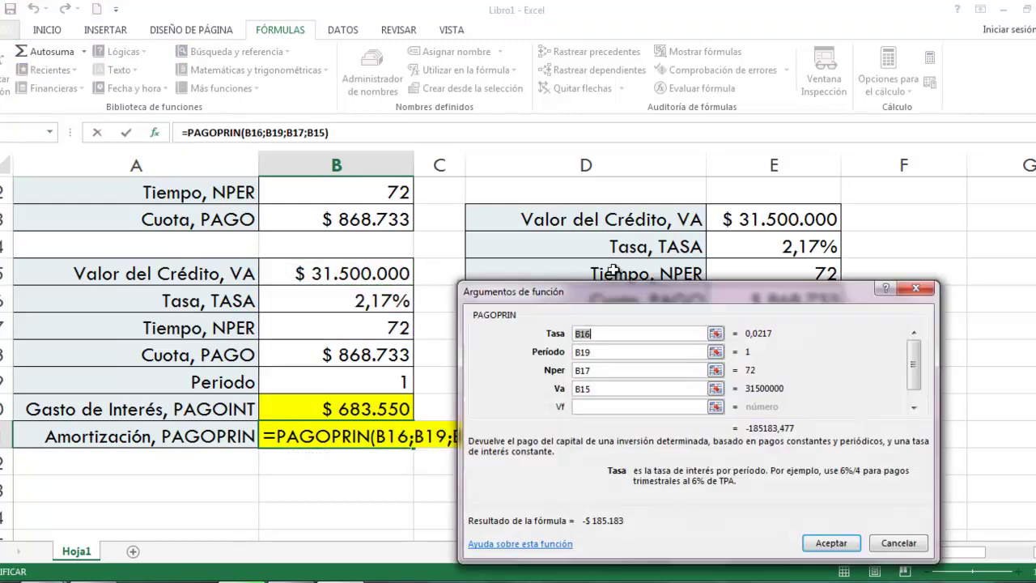
left_click_drag(660, 289, 661, 247)
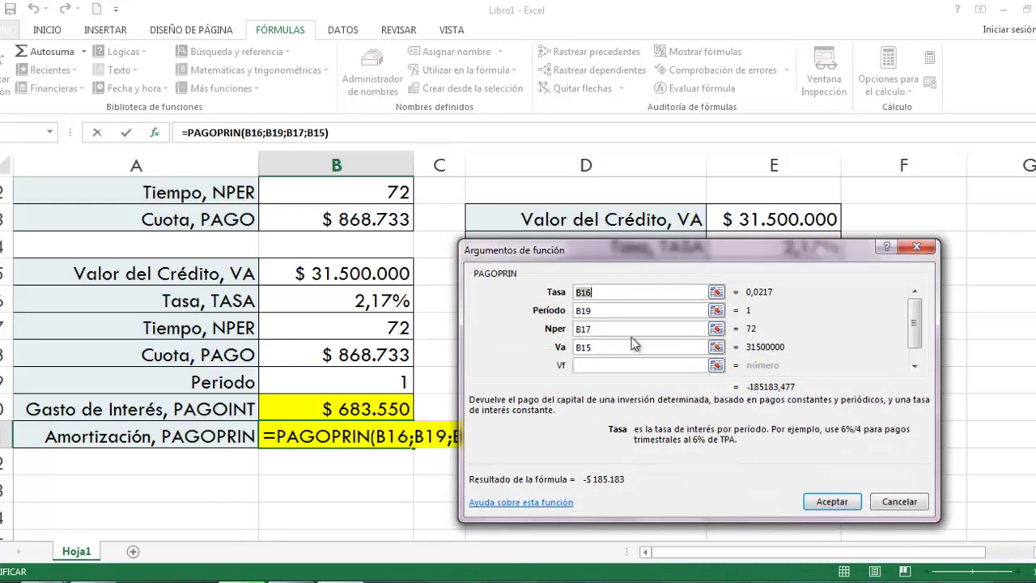
left_click(595, 366)
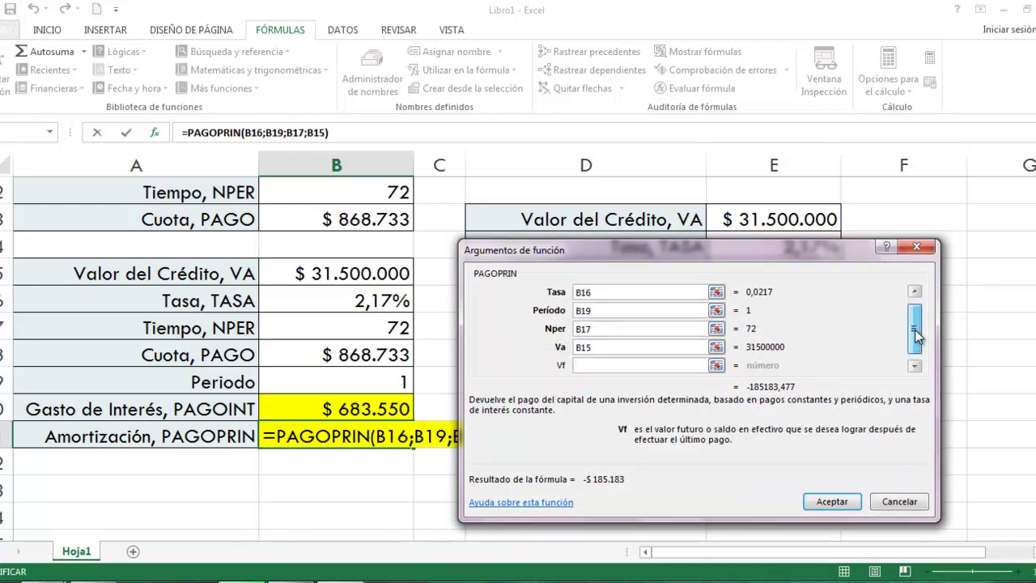
left_click_drag(916, 326, 917, 348)
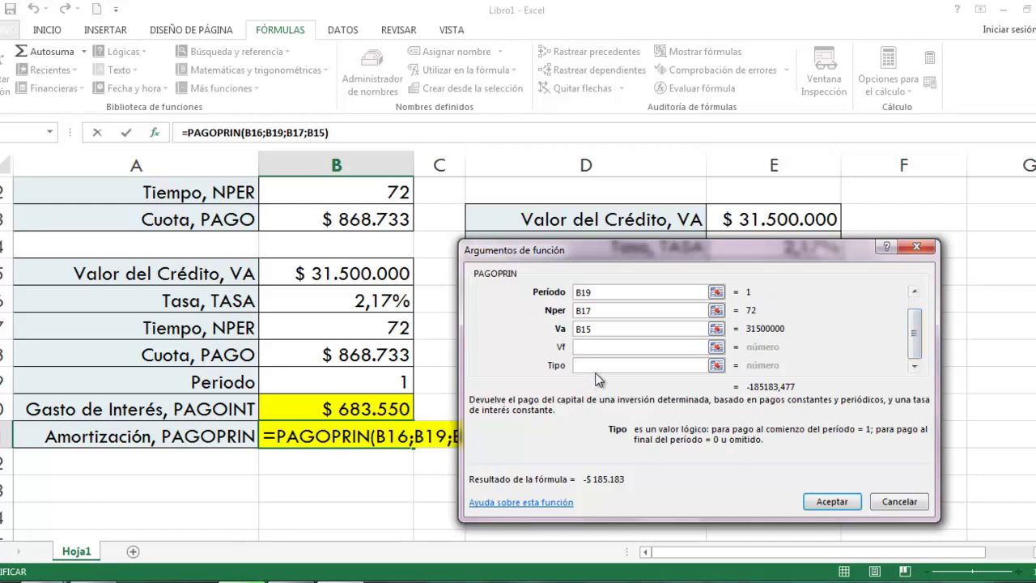
left_click_drag(916, 328, 915, 316)
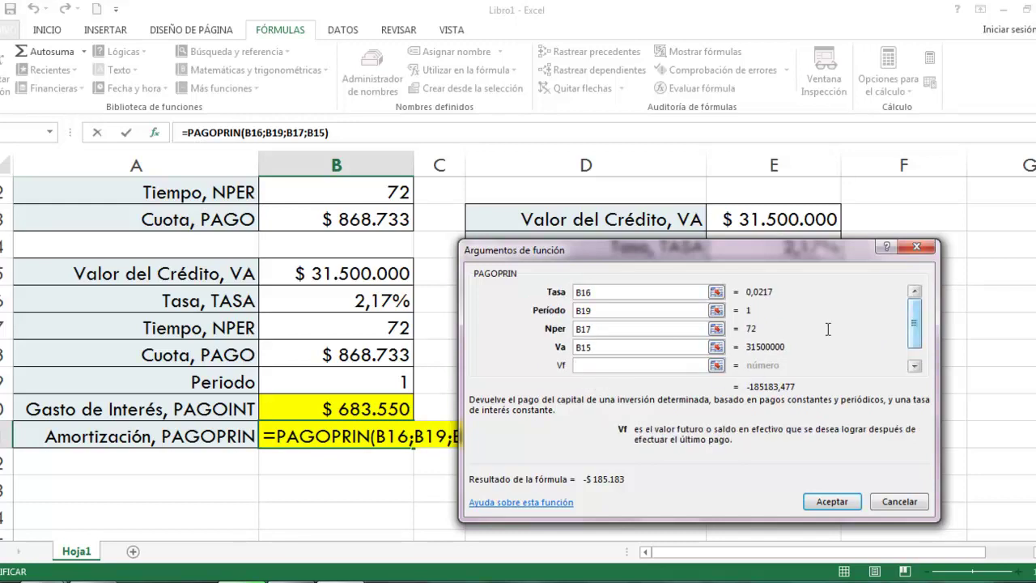
left_click(914, 368)
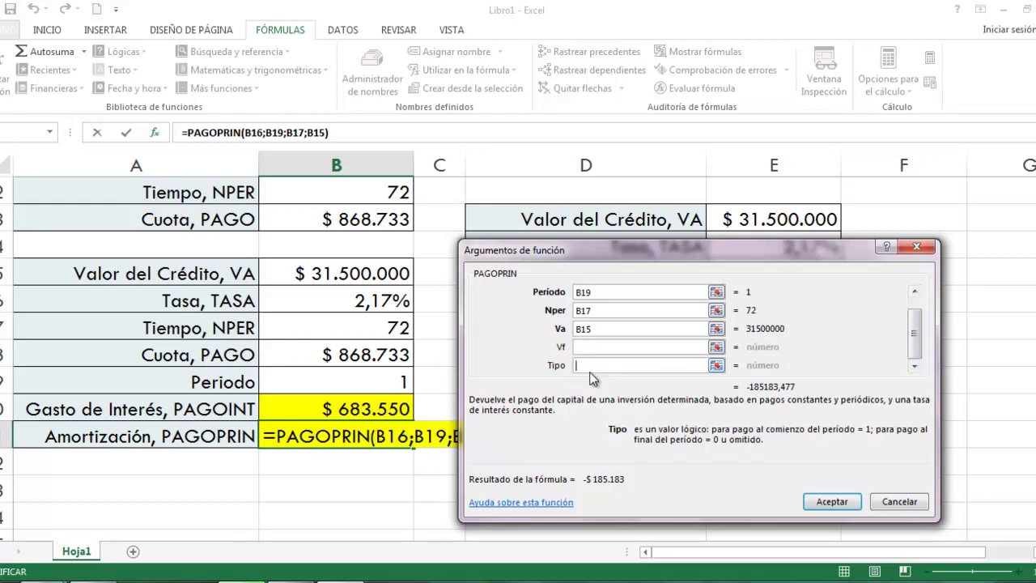
Change the PAGOPRIN Va argument to -B15, leave Vf and Tipo empty, and accept the formula.
left_click(577, 329)
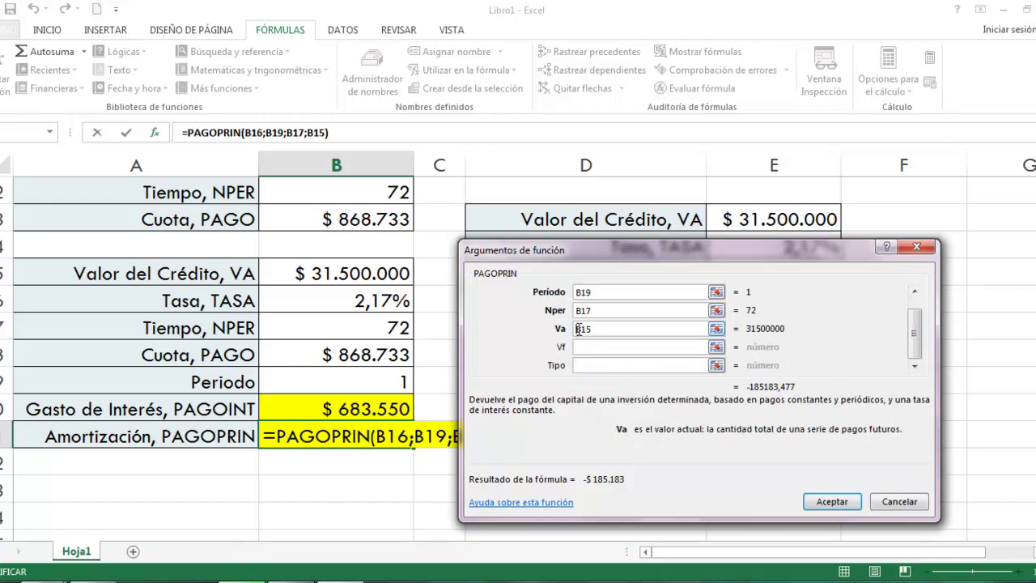
type("-")
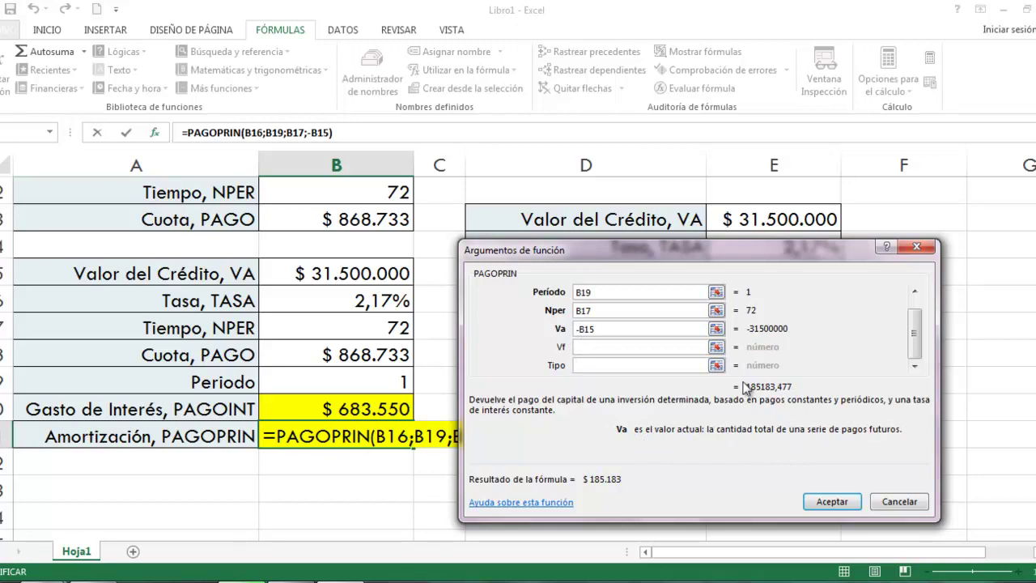
left_click(916, 309)
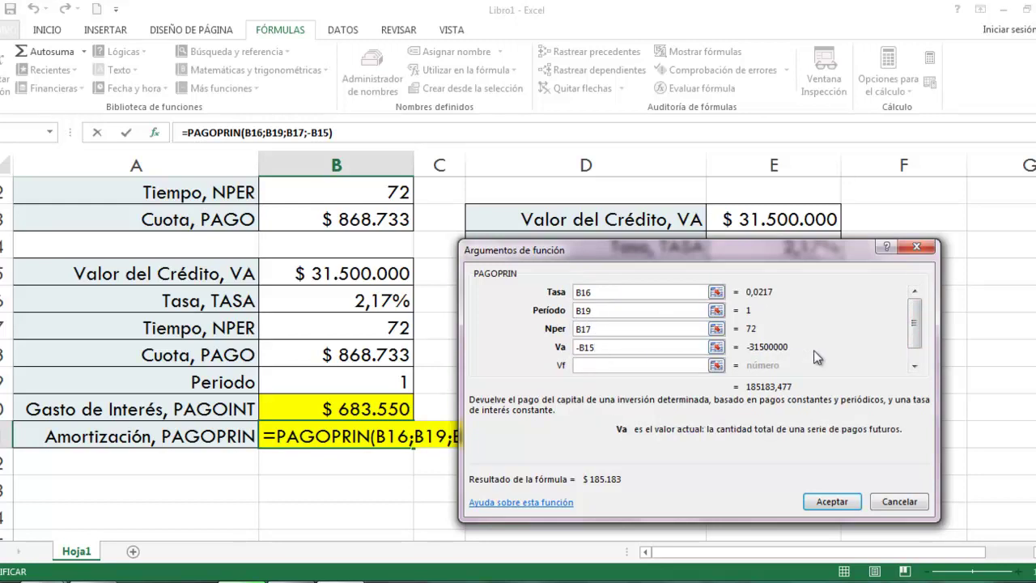
left_click_drag(917, 316, 919, 343)
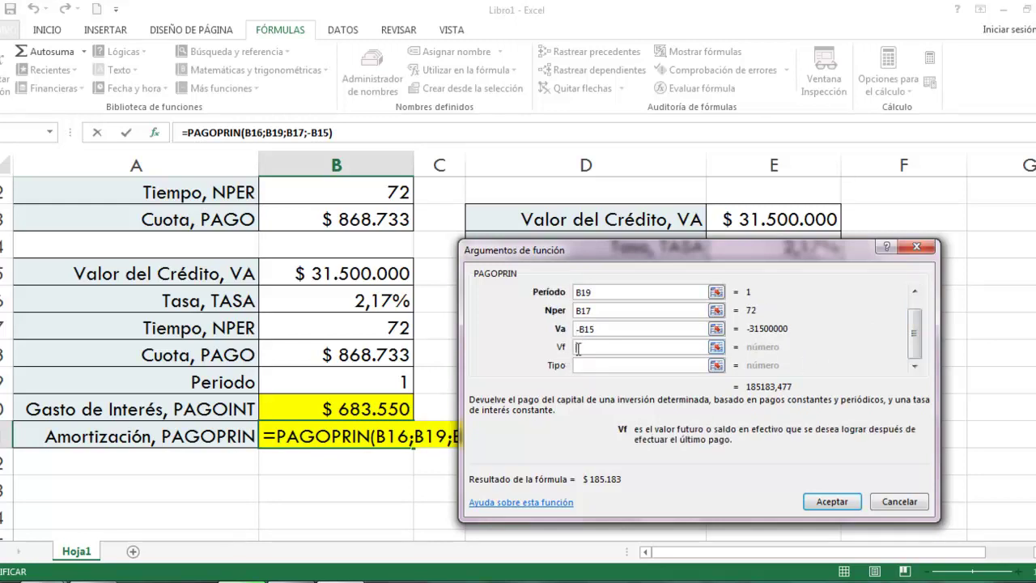
left_click(827, 503)
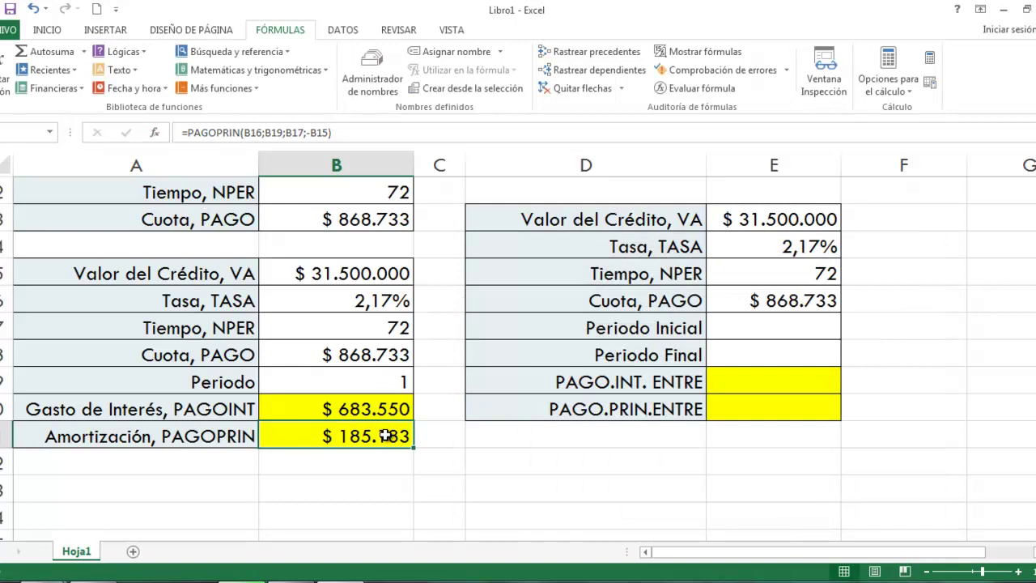
Test the interest and amortization formulas by setting the Periodo in B19 to 2 and to 6.
left_click(377, 381)
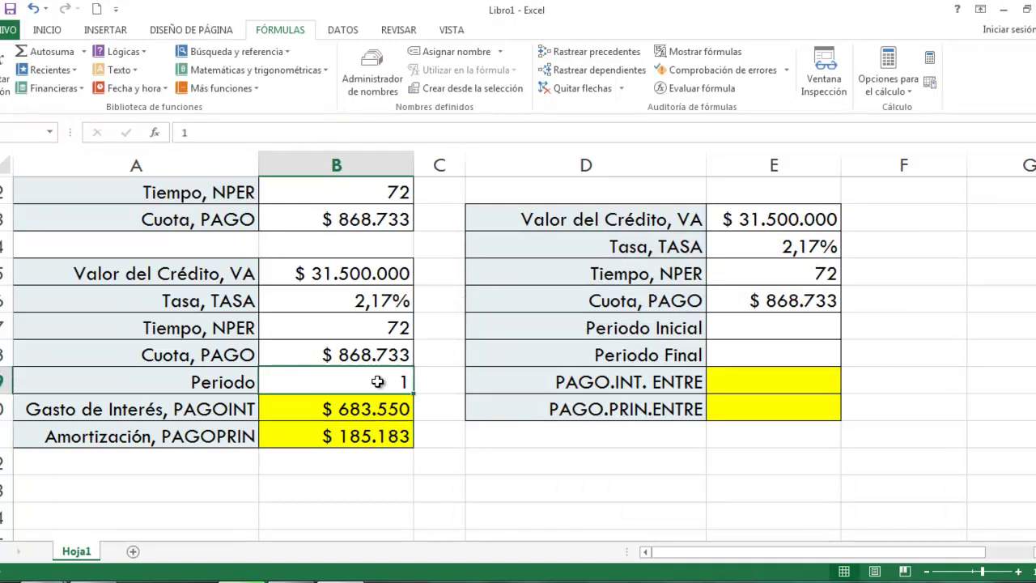
double_click(377, 381)
key("BackSpace")
type("2")
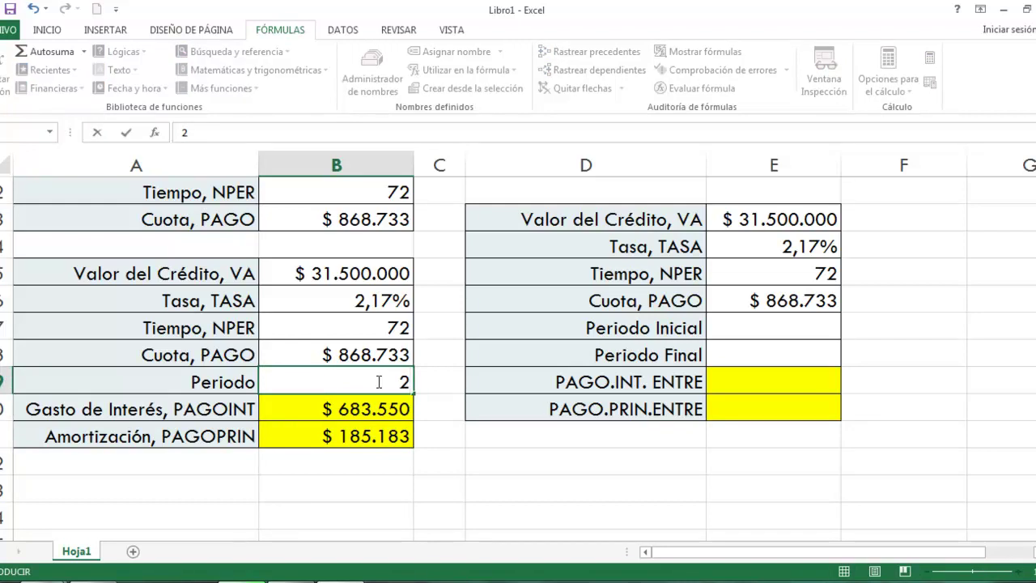
key("Return")
left_click(377, 381)
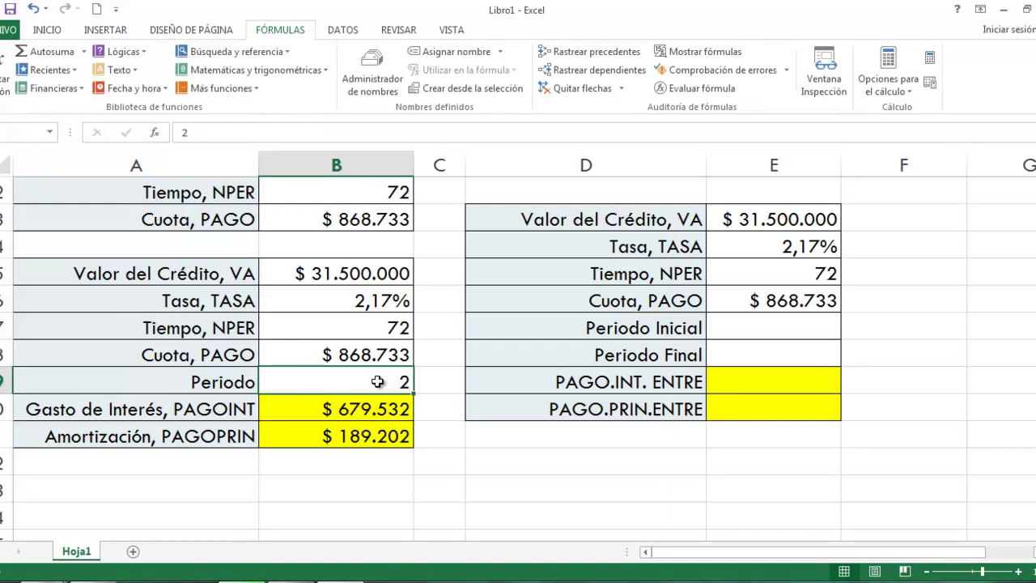
type("6")
key("Return")
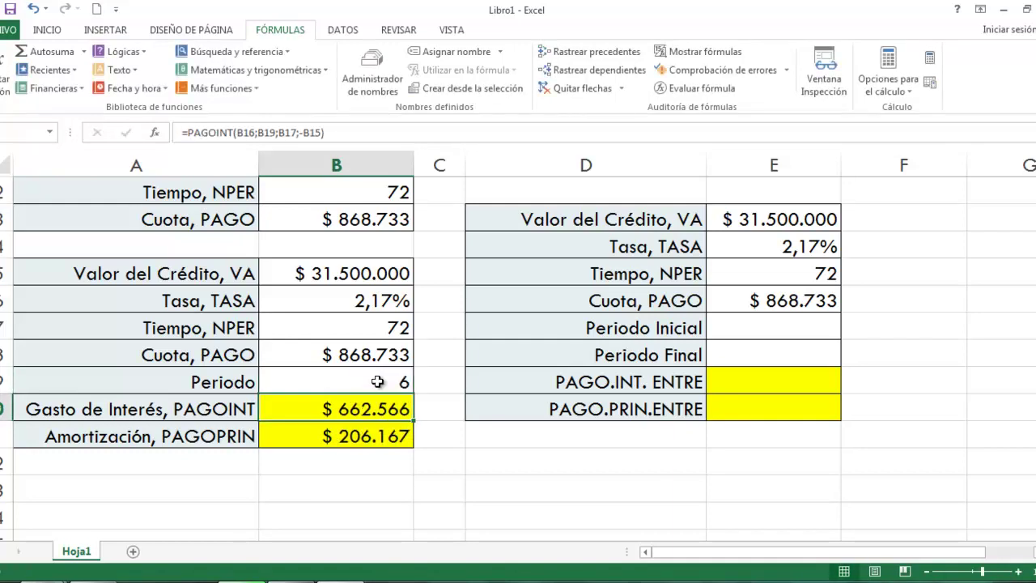
Try further periods in B19 by setting the Periodo to 12, 60 and 72 in turn.
left_click(377, 382)
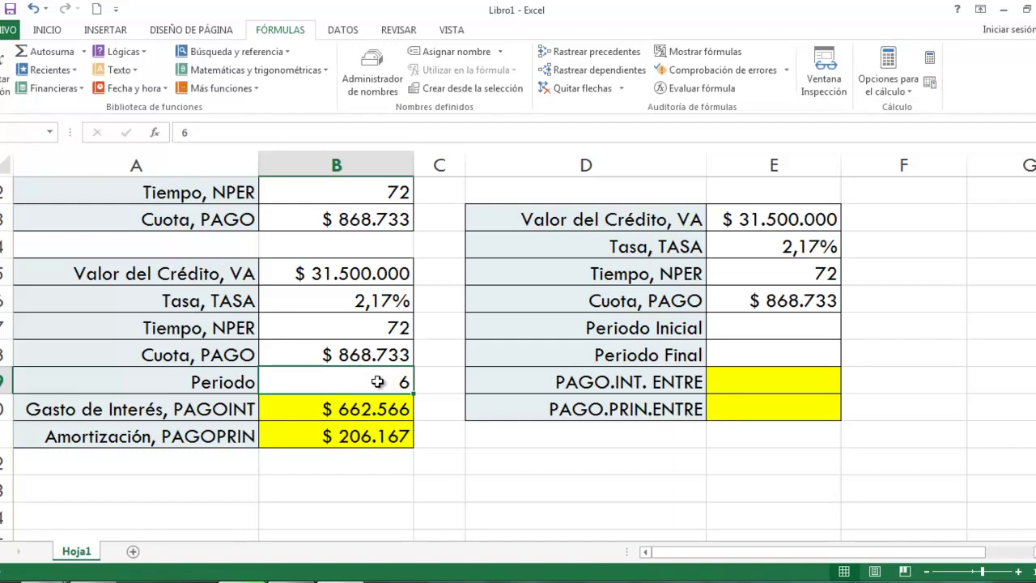
type("12")
key("Return")
left_click(377, 381)
type("60")
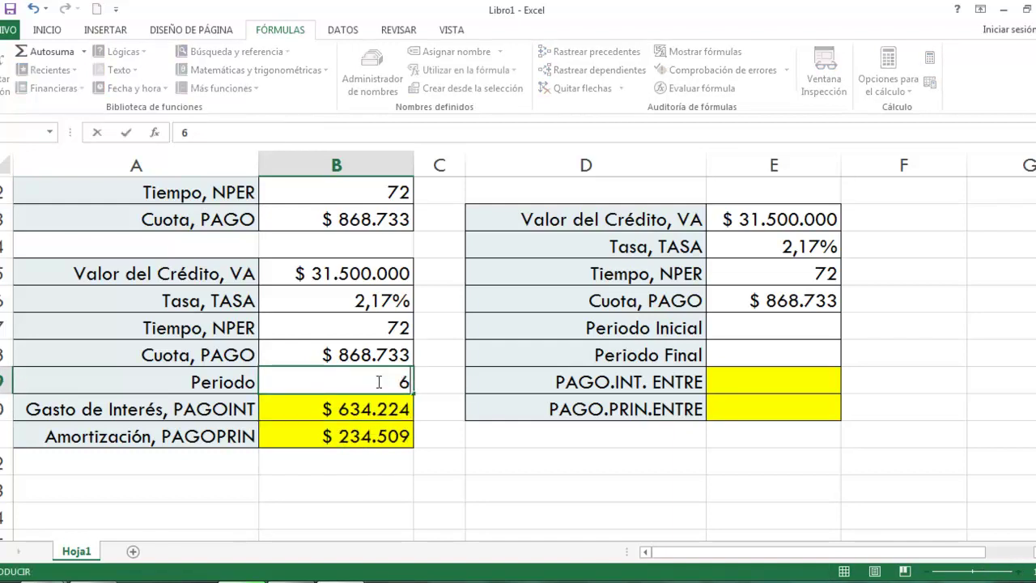
key("Return")
left_click(377, 381)
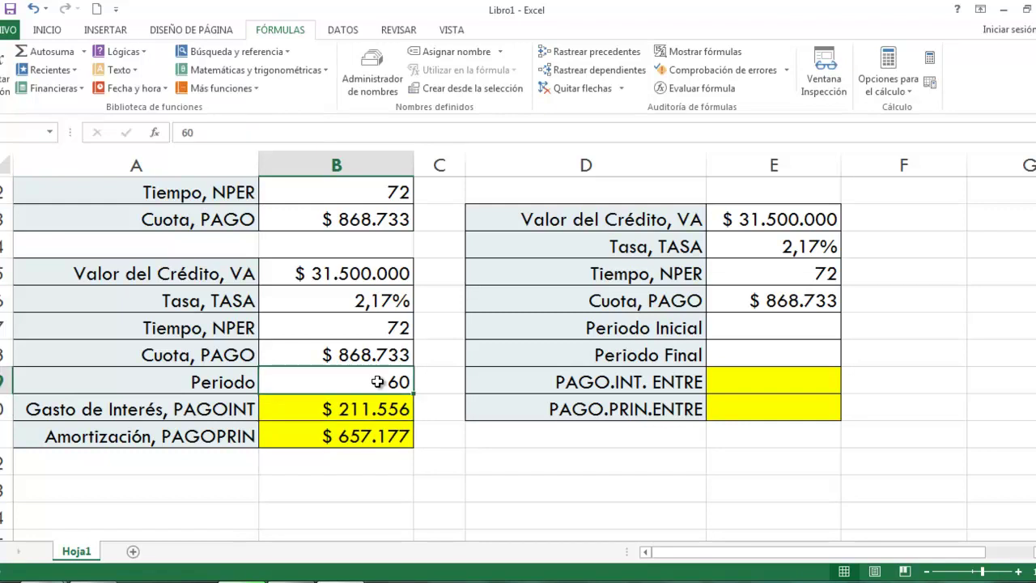
type("72")
key("Return")
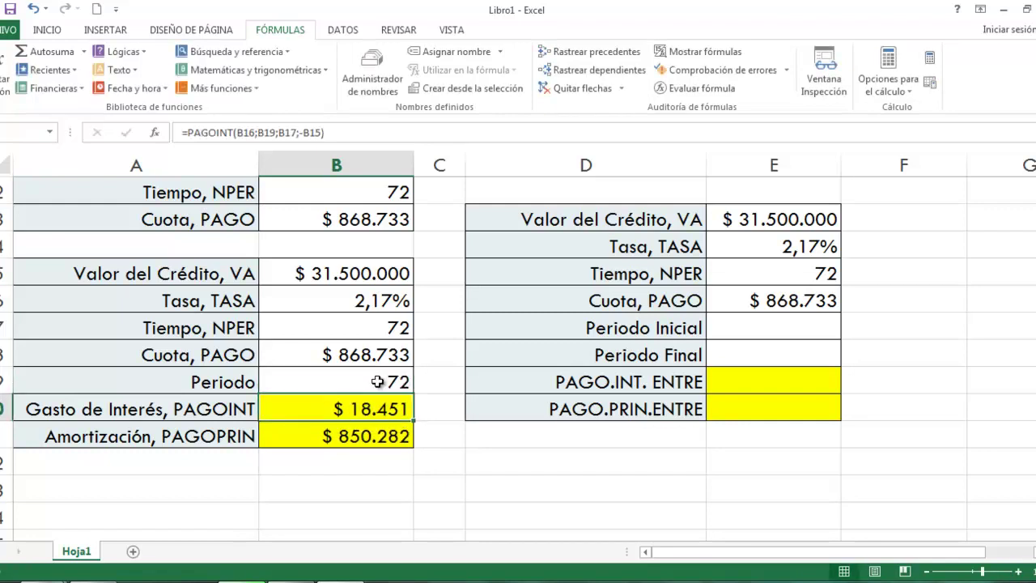
Return the Periodo in B19 to 1 to compare the first payment's interest and amortization.
left_click(377, 381)
key("Down")
left_click(378, 381)
type("1")
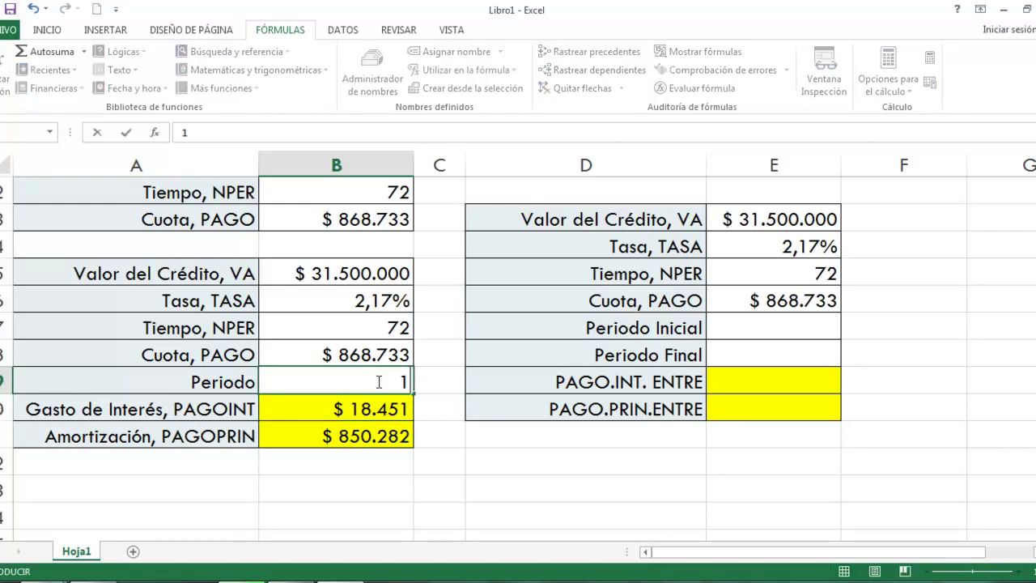
key("Return")
left_click(377, 381)
key("Down")
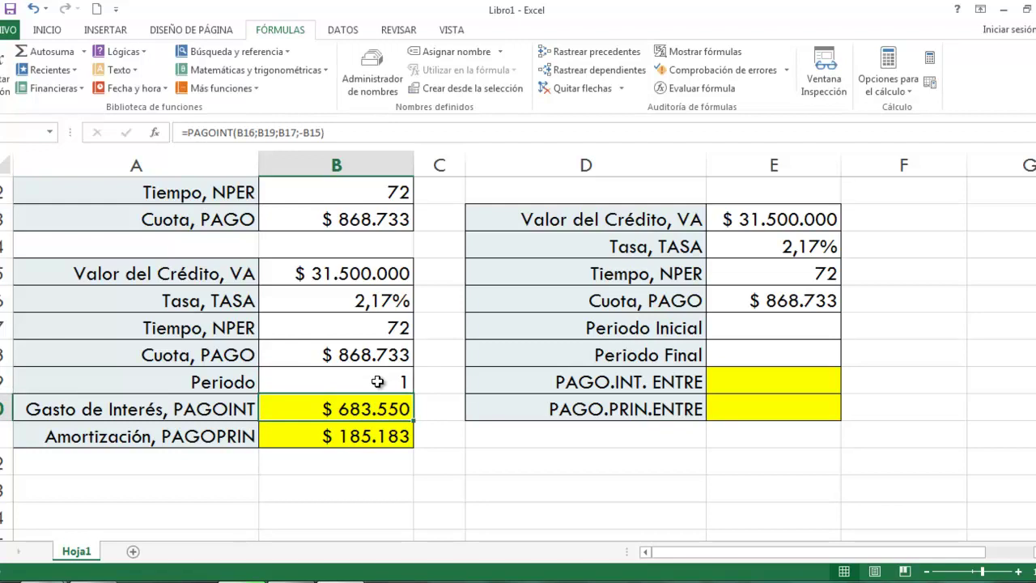
Step the Periodo in B19 through 36, 60 and 72 to compare how interest and amortization are split.
left_click(377, 382)
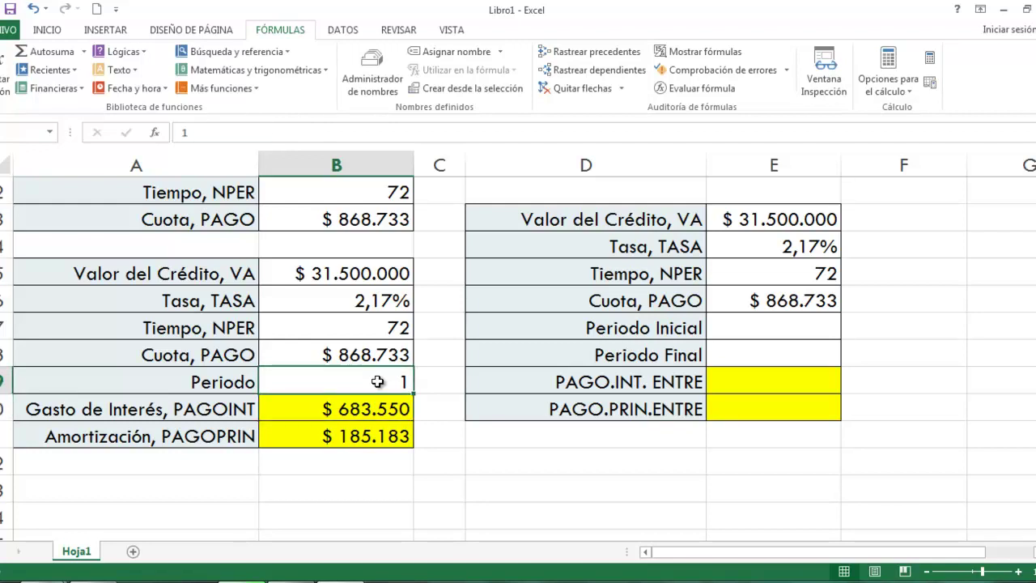
type("36")
key("Return")
left_click(377, 381)
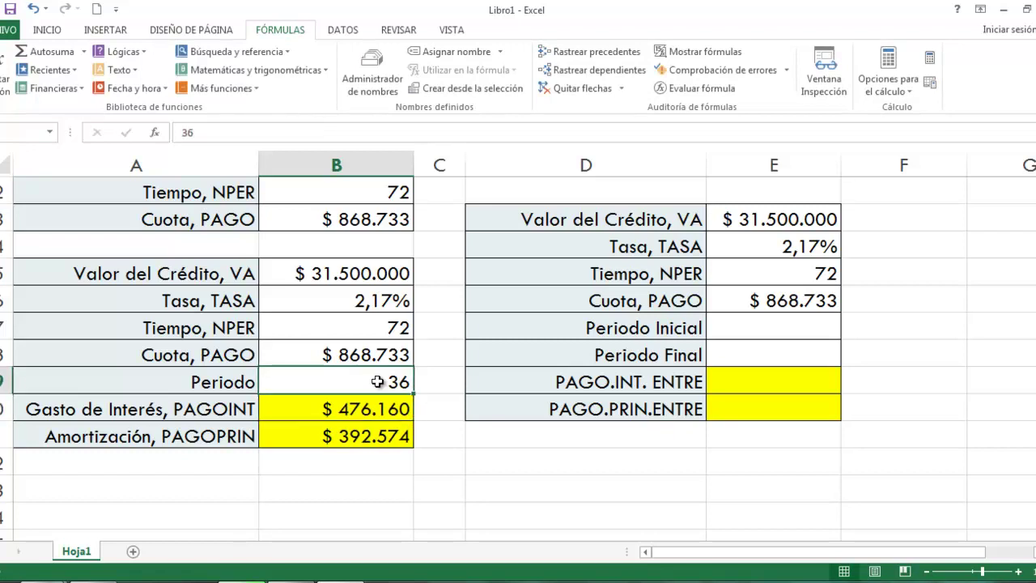
type("60")
key("Return")
left_click(377, 381)
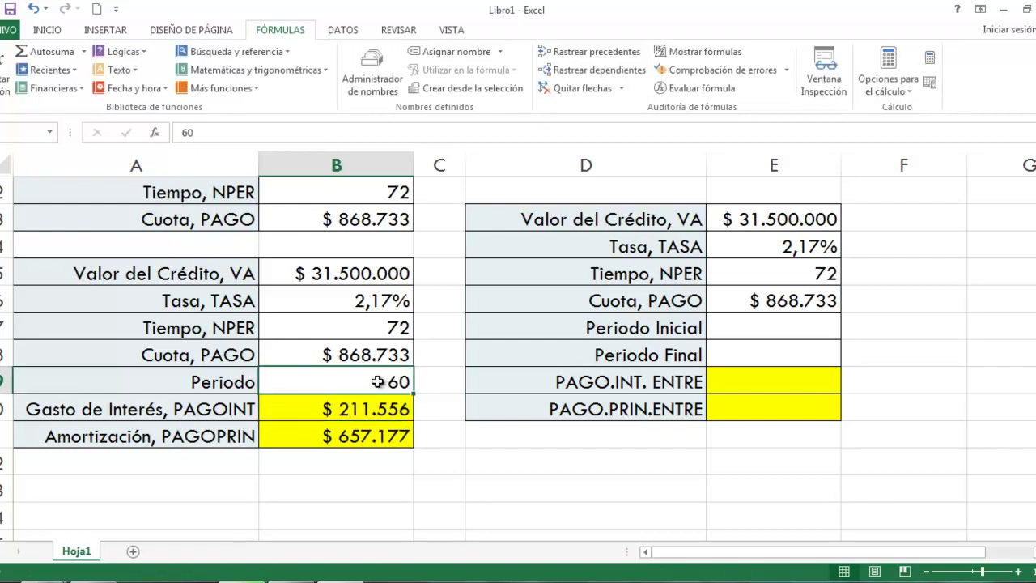
type("72")
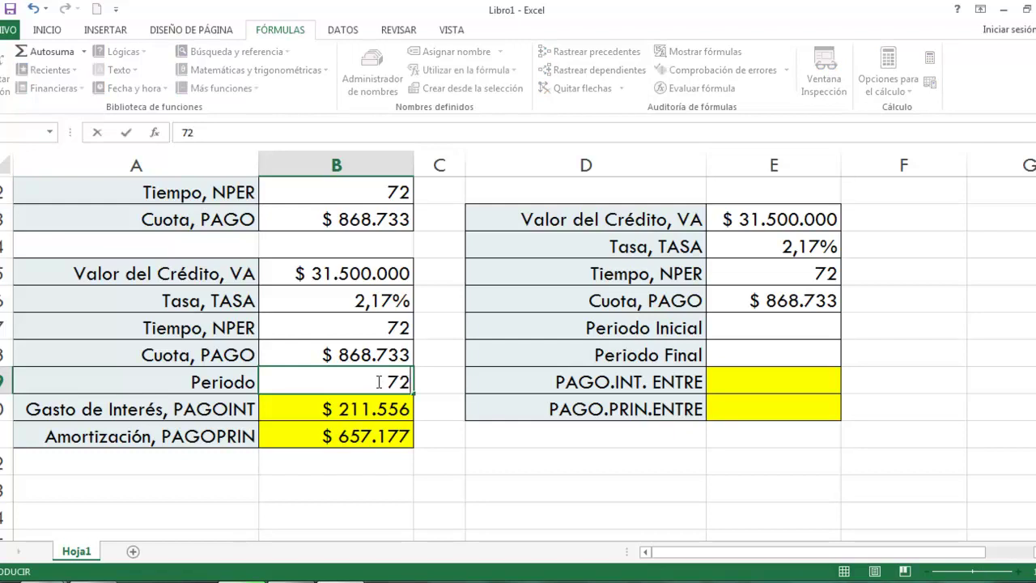
key("Return")
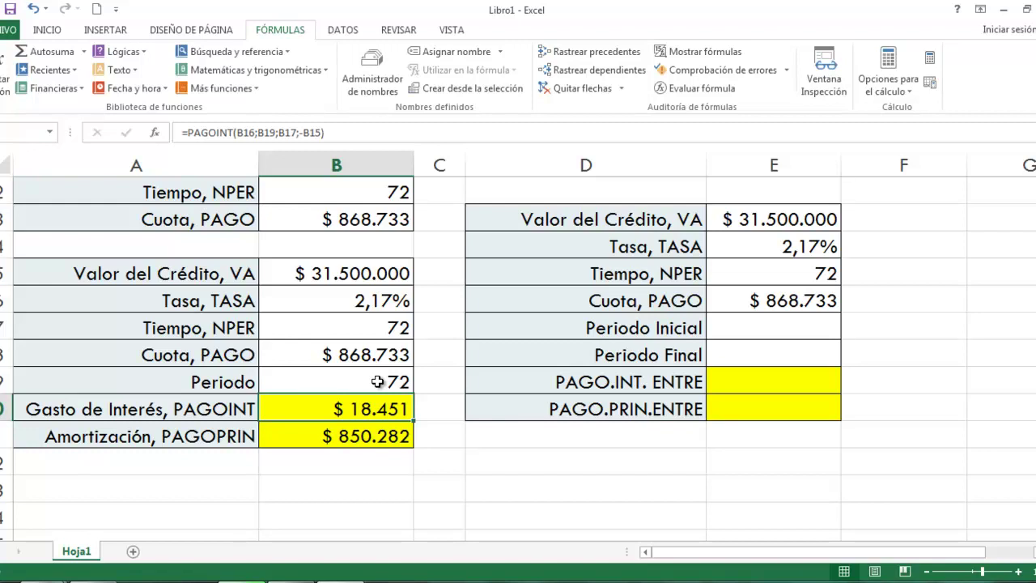
Set the Periodo in B19 back to 1 after trying the last period.
left_click(380, 381)
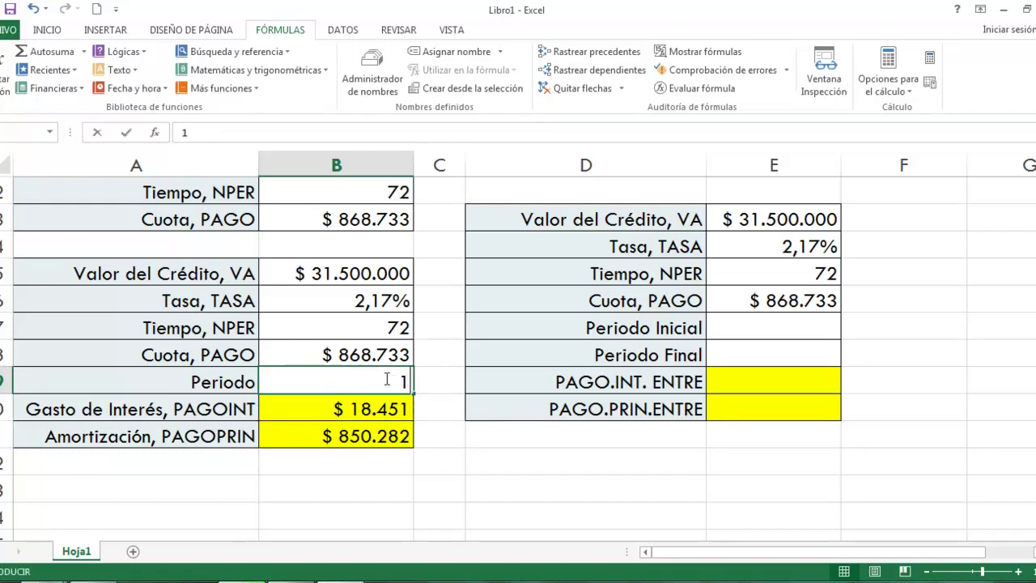
type("1")
key("Return")
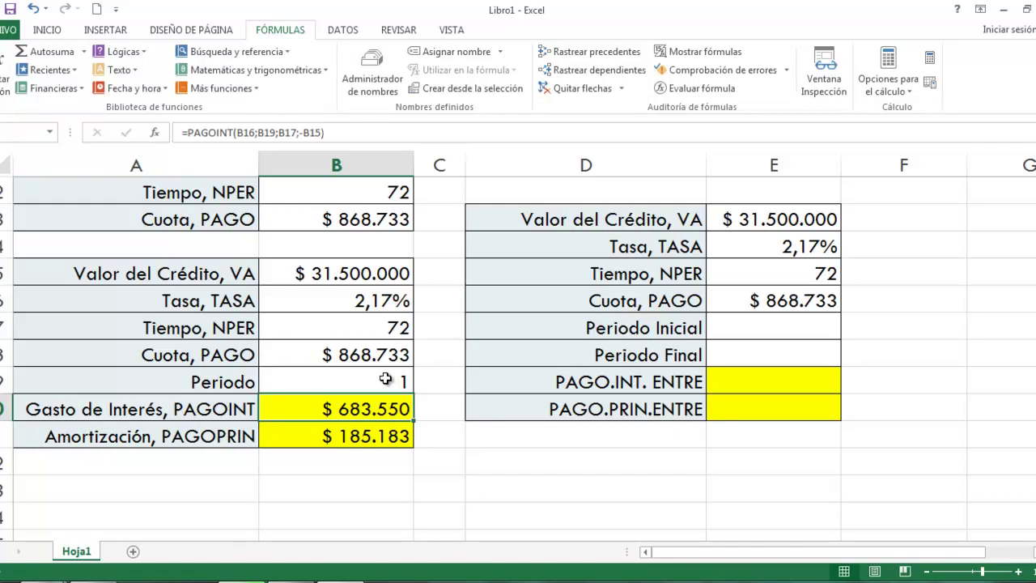
Enter 1 as the Periodo Inicial in E17 and 12 as the Periodo Final in E18.
left_click(789, 327)
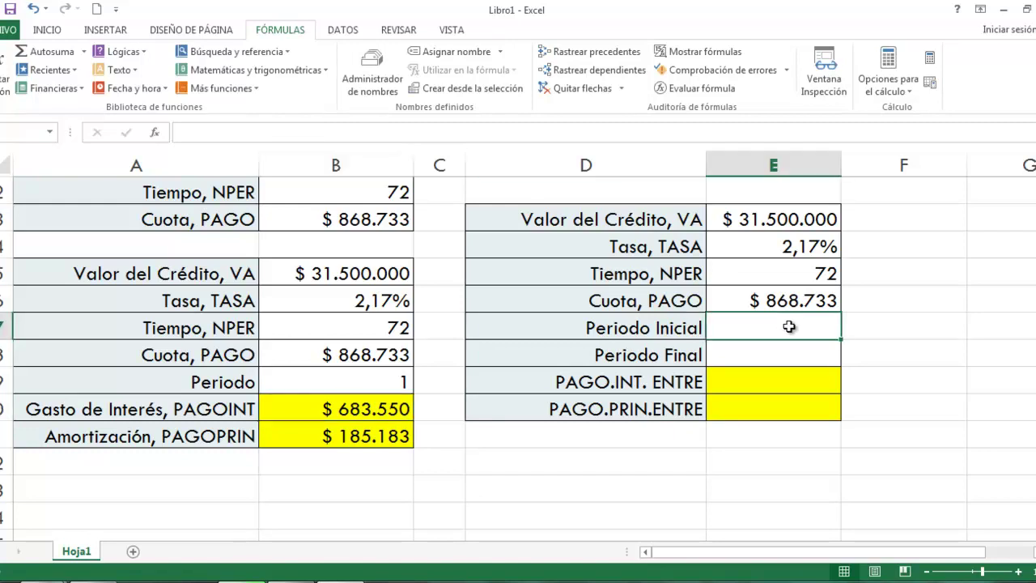
type("1")
key("Return")
type("1")
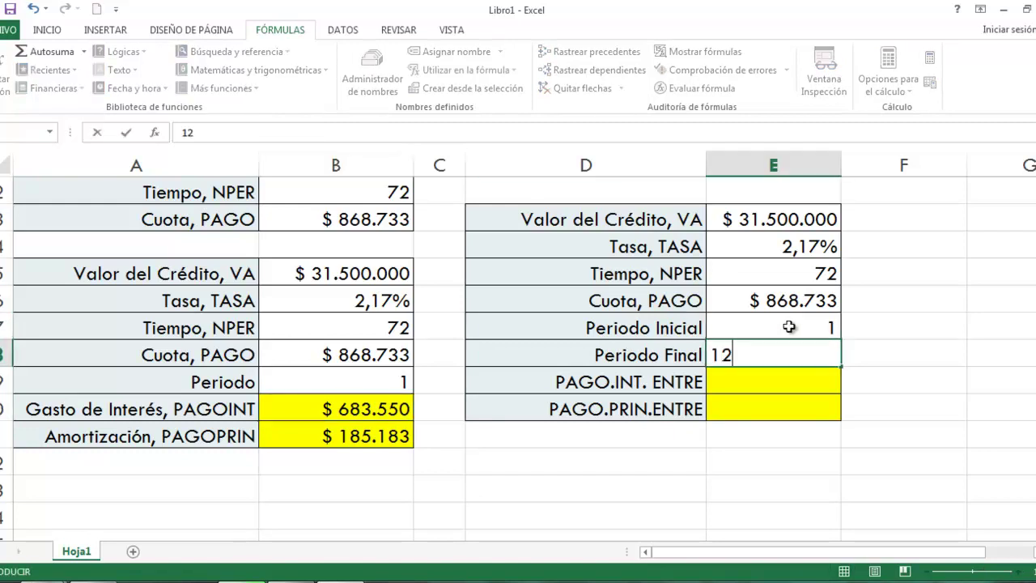
type("2")
key("Return")
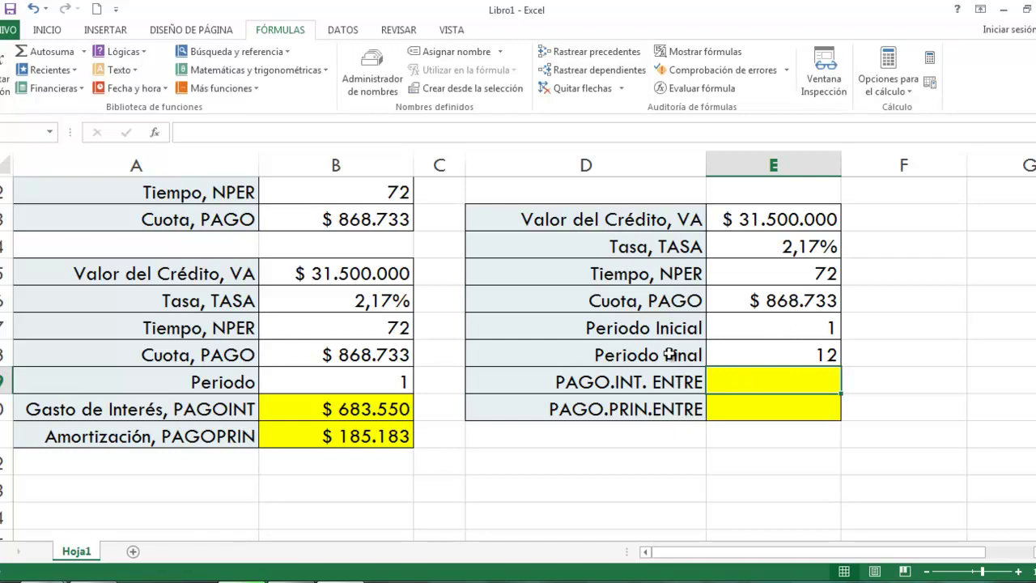
Insert the financial function PAGO.INT.ENTRE in E19 and clear the stray A15 reference from its Tasa argument.
left_click(47, 90)
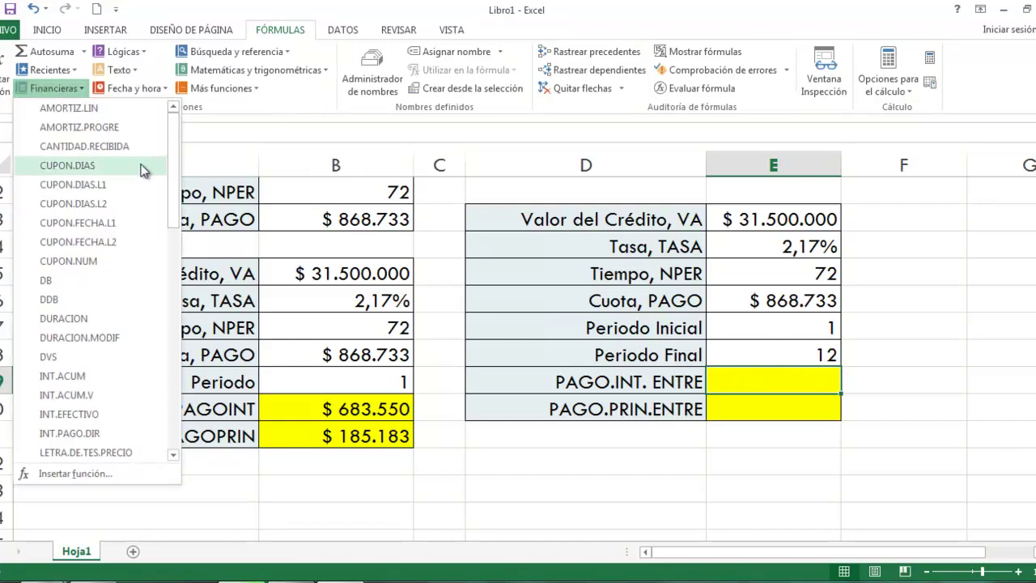
left_click_drag(174, 159, 179, 273)
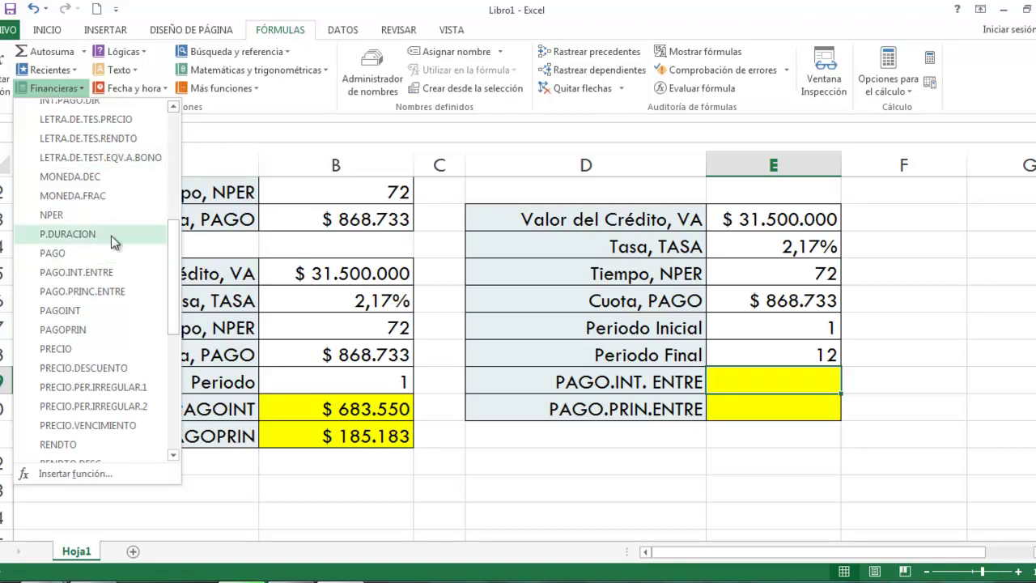
left_click(91, 273)
left_click(186, 275)
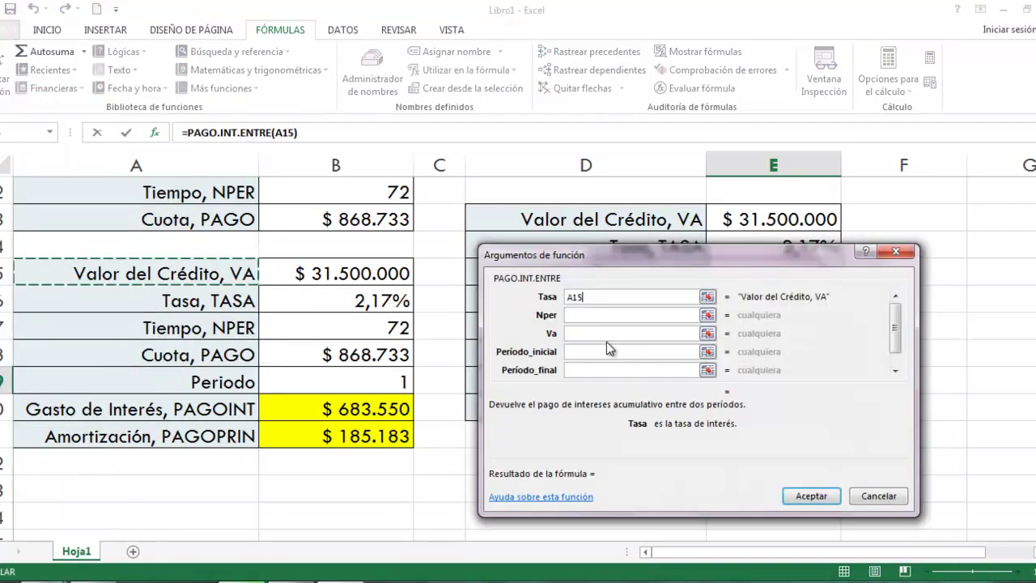
left_click_drag(755, 252, 541, 360)
left_click(377, 406)
key("BackSpace")
key("BackSpace")
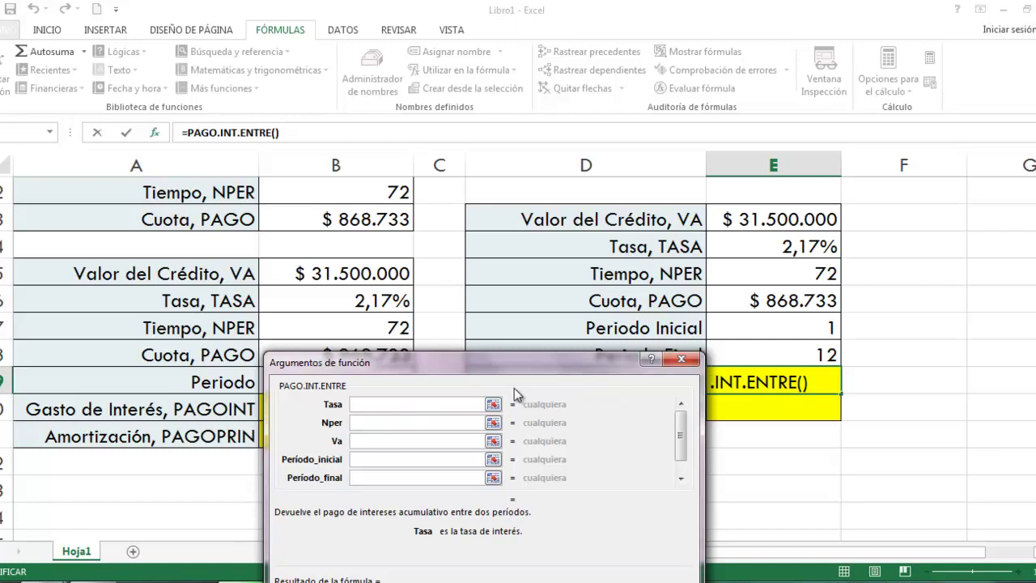
Set the PAGO.INT.ENTRE arguments Tasa to E14, Nper to E15 and Va to E13.
left_click_drag(547, 366, 315, 221)
left_click(811, 247)
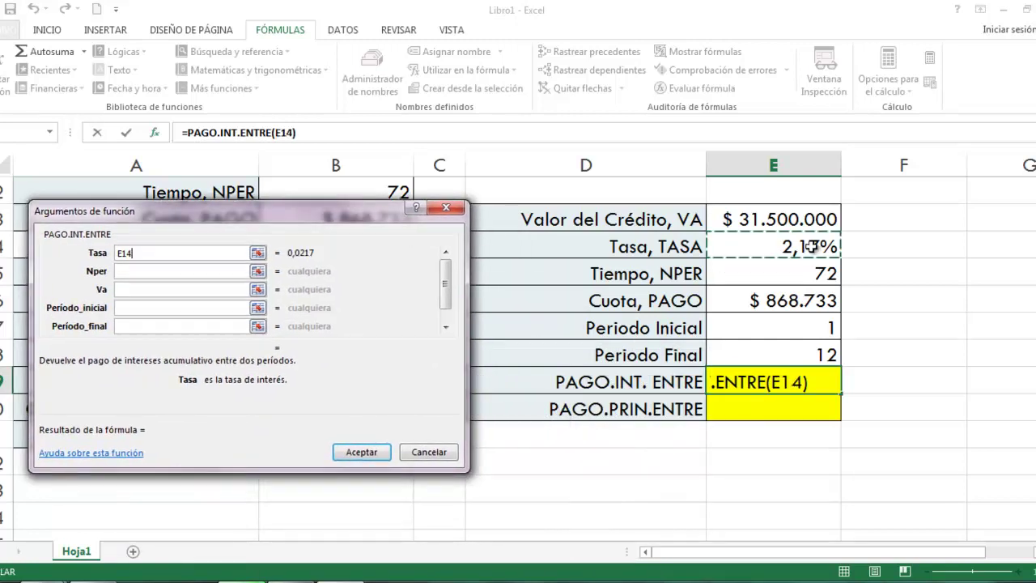
left_click(216, 273)
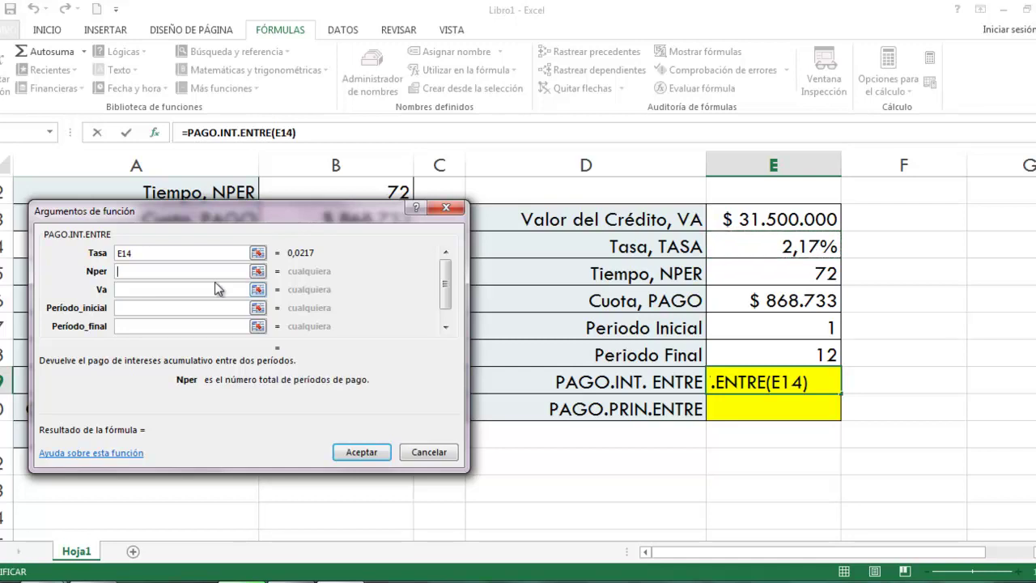
left_click(804, 277)
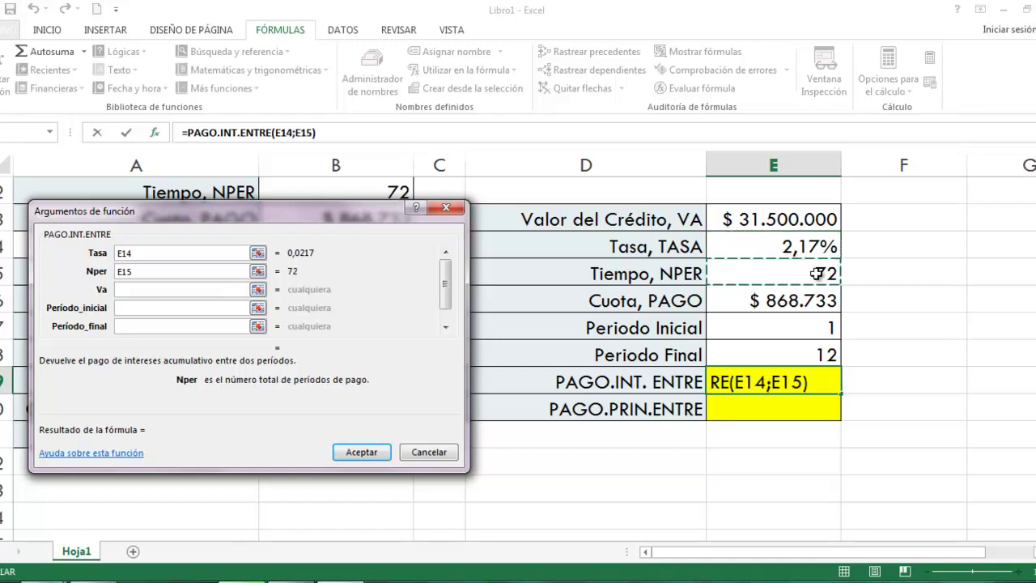
key("Tab")
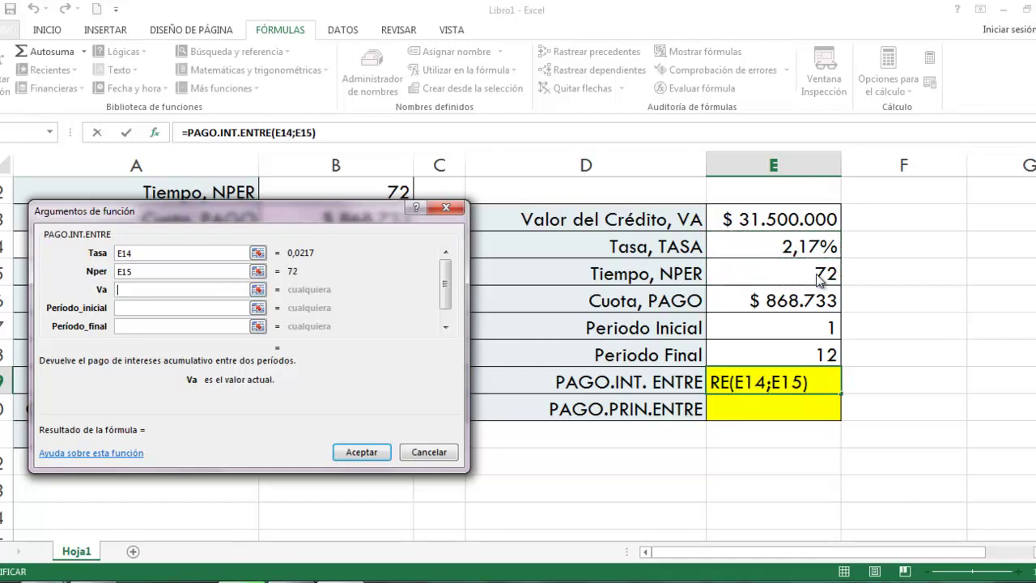
left_click(766, 218)
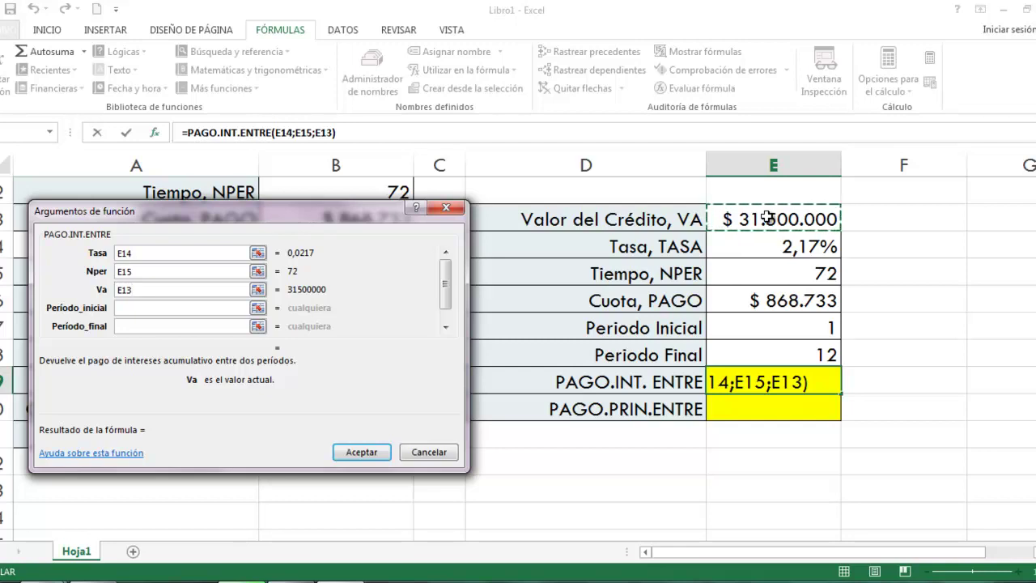
Complete the PAGO.INT.ENTRE formula with Período_inicial E17, Período_final E18 and Tipo 0.
key("Tab")
left_click(804, 337)
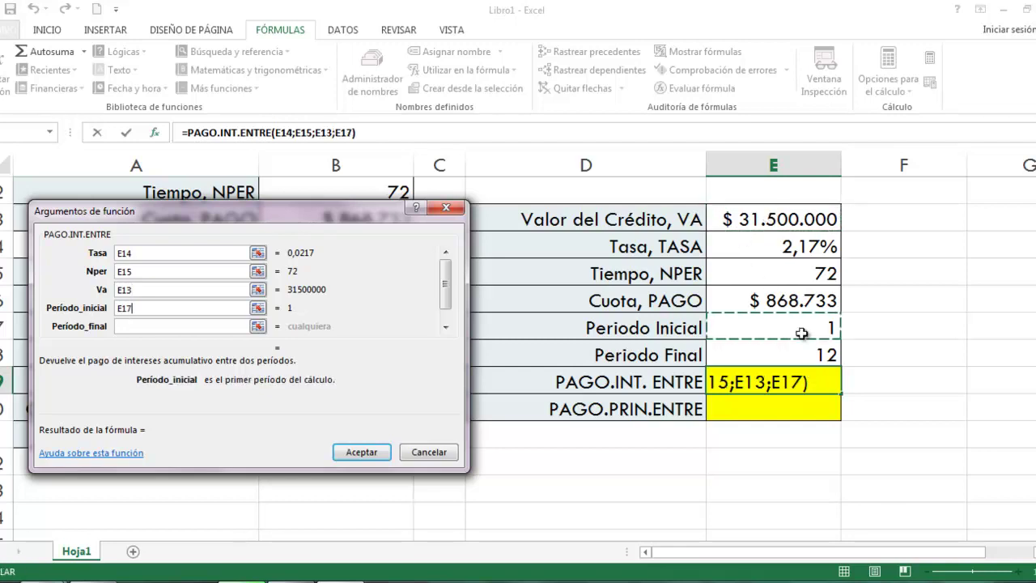
key("Tab")
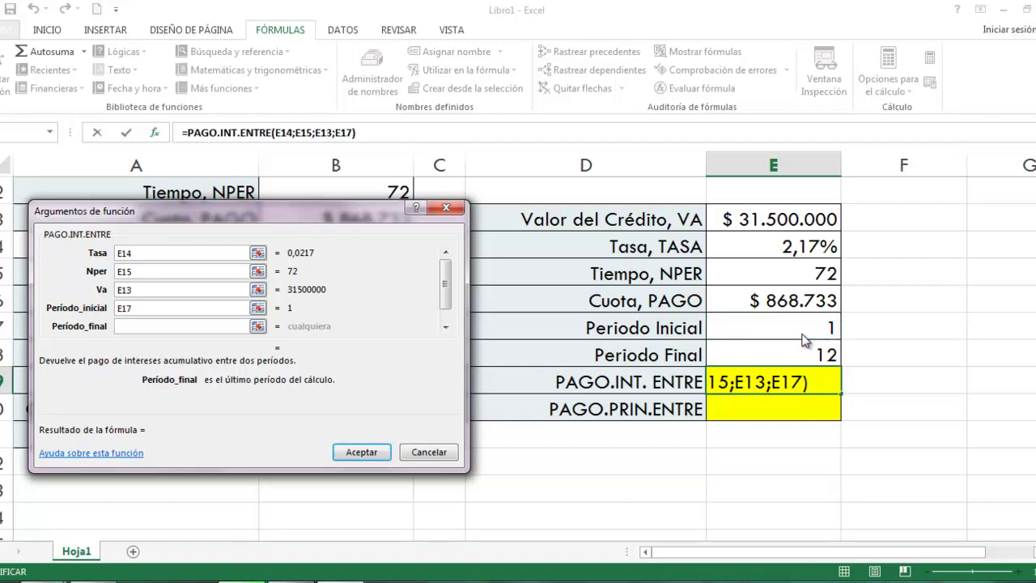
left_click(801, 348)
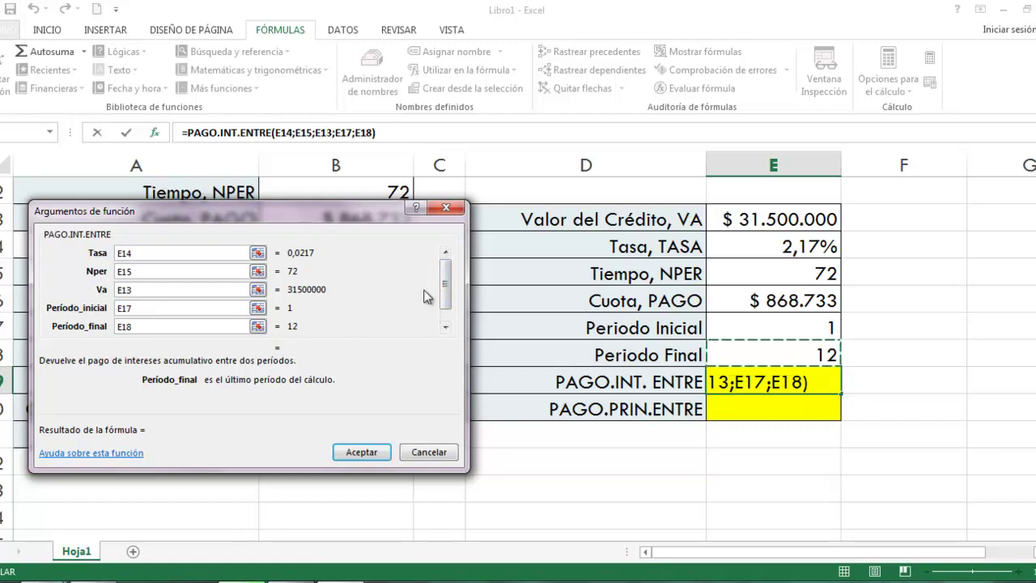
left_click_drag(443, 285, 447, 306)
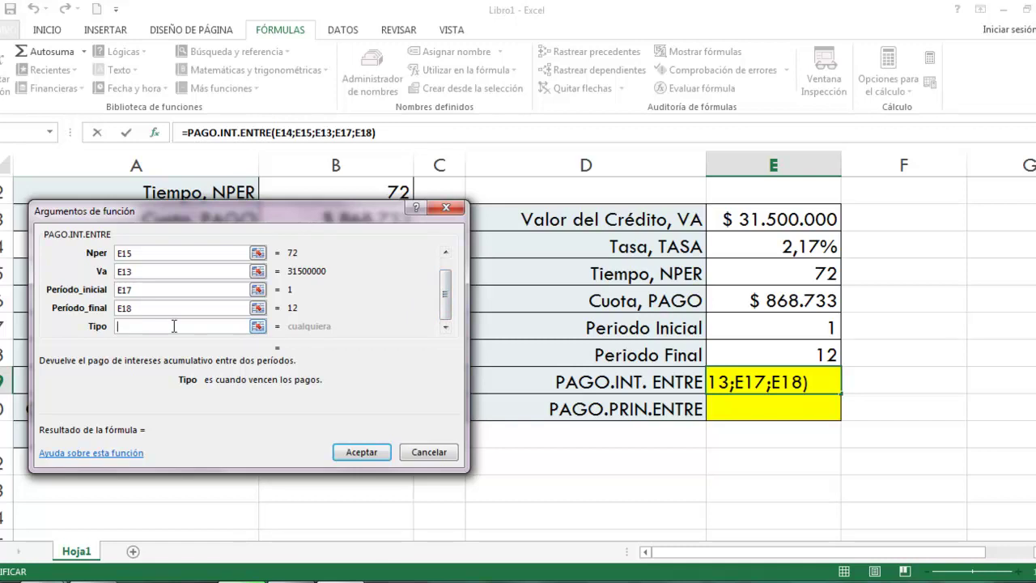
type("0")
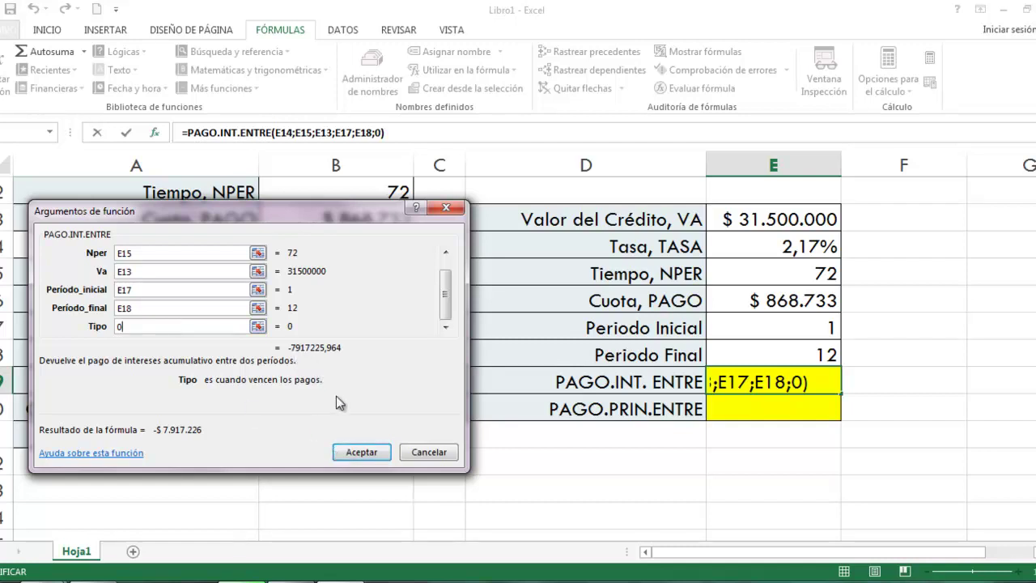
left_click(360, 452)
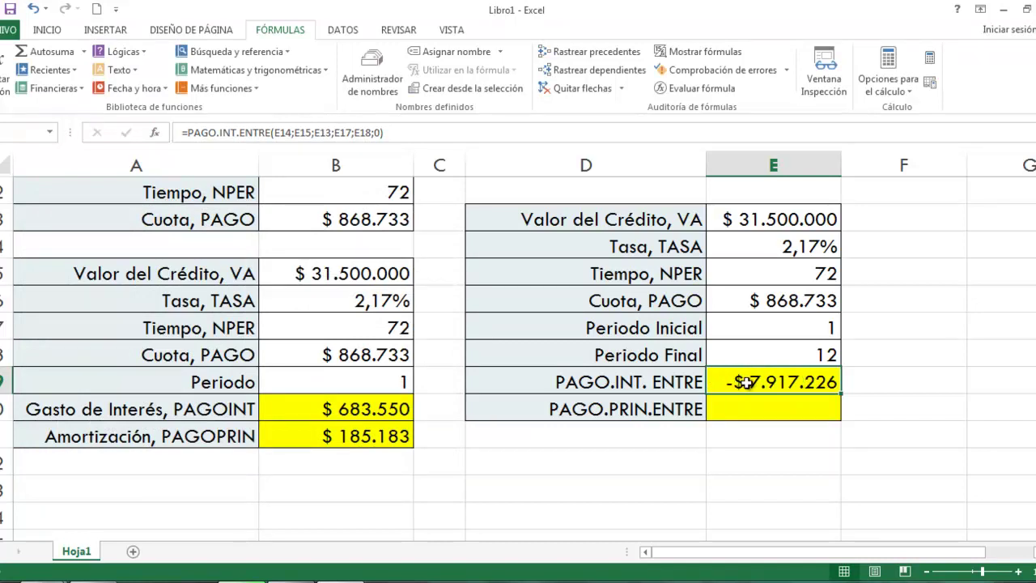
Multiply the PAGO.INT.ENTRE formula in E19 by -1 to reverse its sign.
left_click(400, 129)
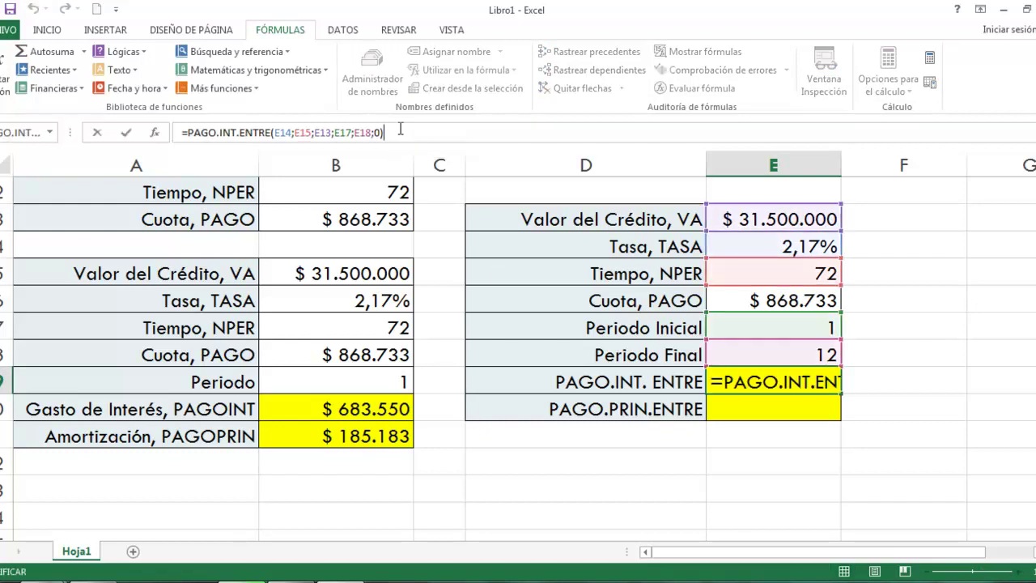
type("*")
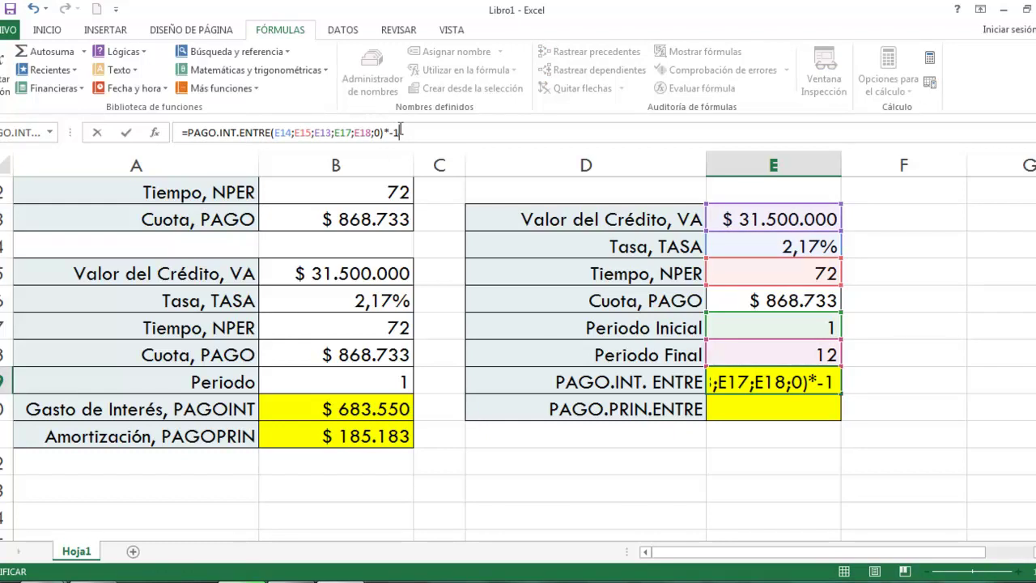
type("-1")
key("ctrl+Return")
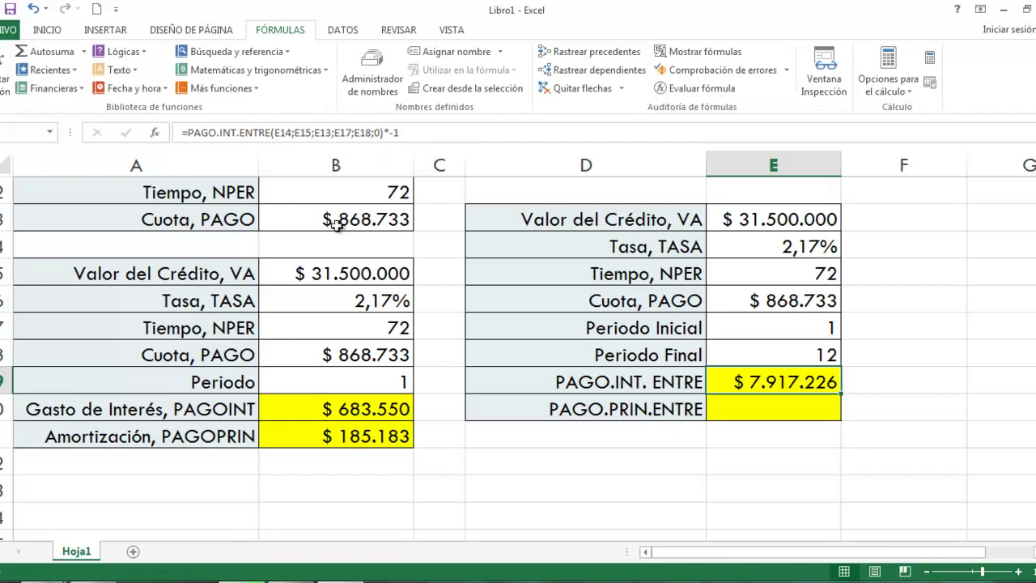
Insert the financial function PAGO.PRINC.ENTRE in E20, keeping the column E loan data visible beside its arguments.
left_click(785, 409)
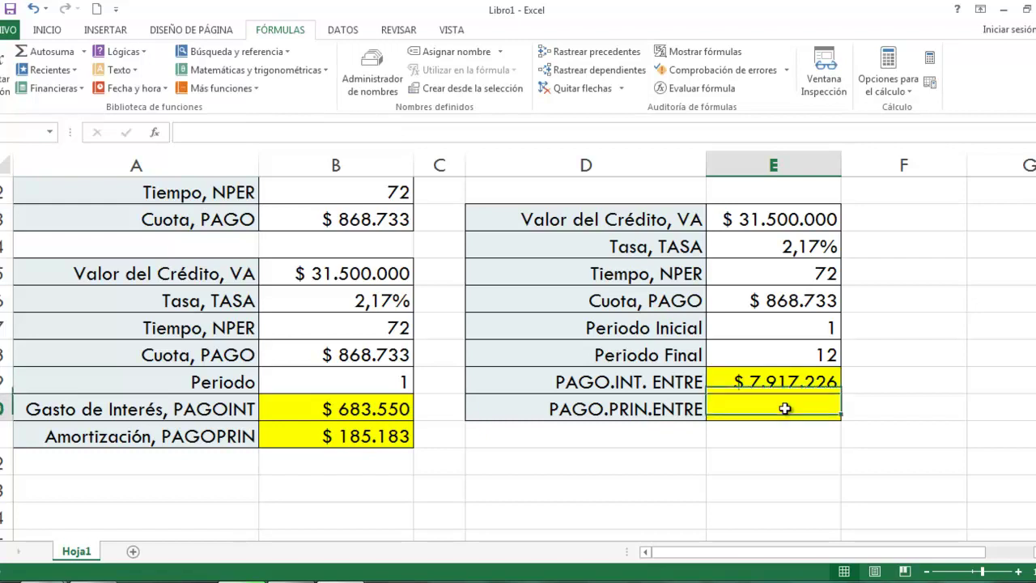
left_click(48, 92)
left_click_drag(171, 148, 172, 252)
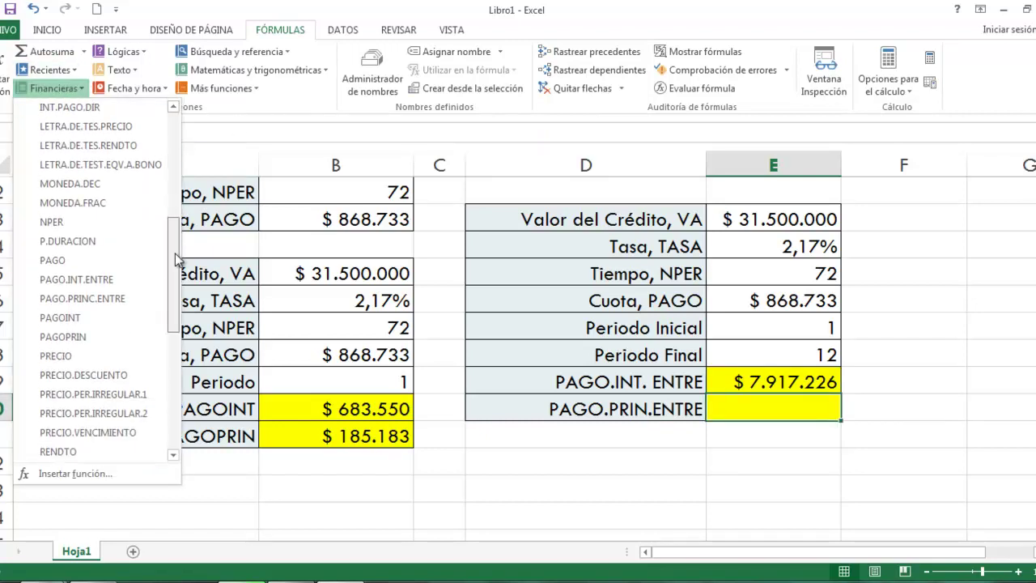
left_click(83, 298)
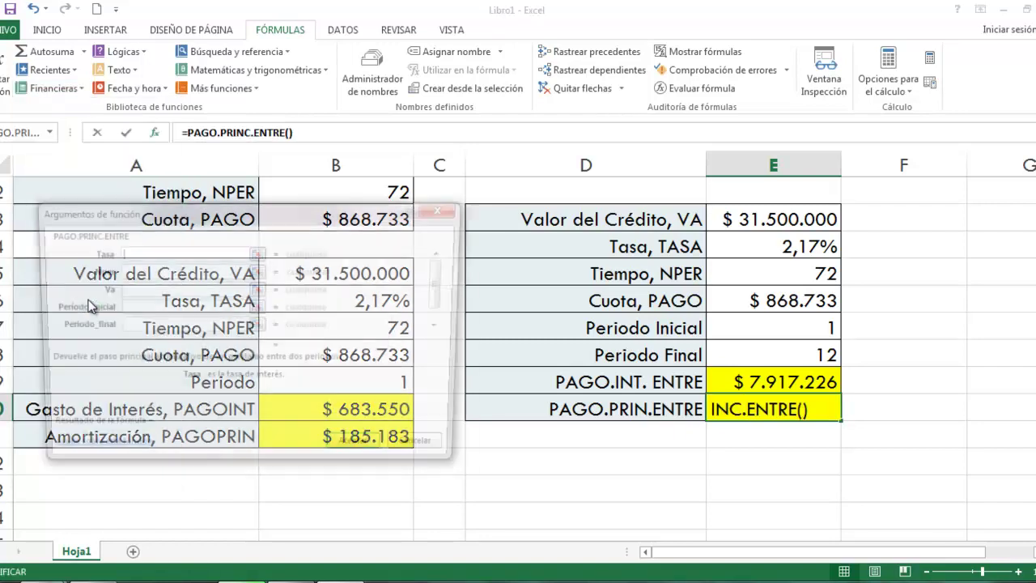
left_click_drag(280, 216, 314, 214)
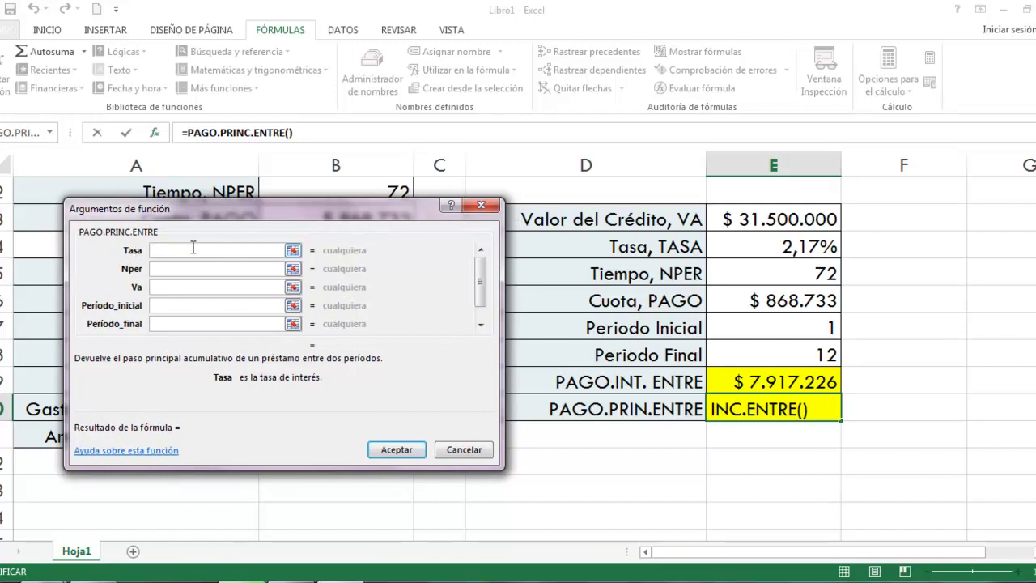
Set the PAGO.PRINC.ENTRE arguments Tasa to E14, Nper to E15 and Va to E13.
left_click(775, 246)
left_click(171, 269)
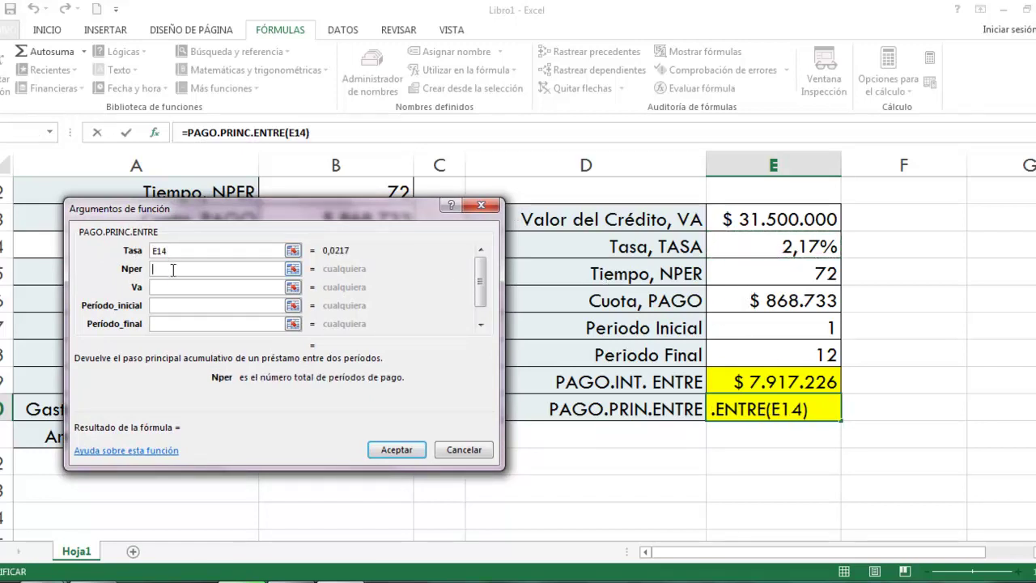
left_click(725, 283)
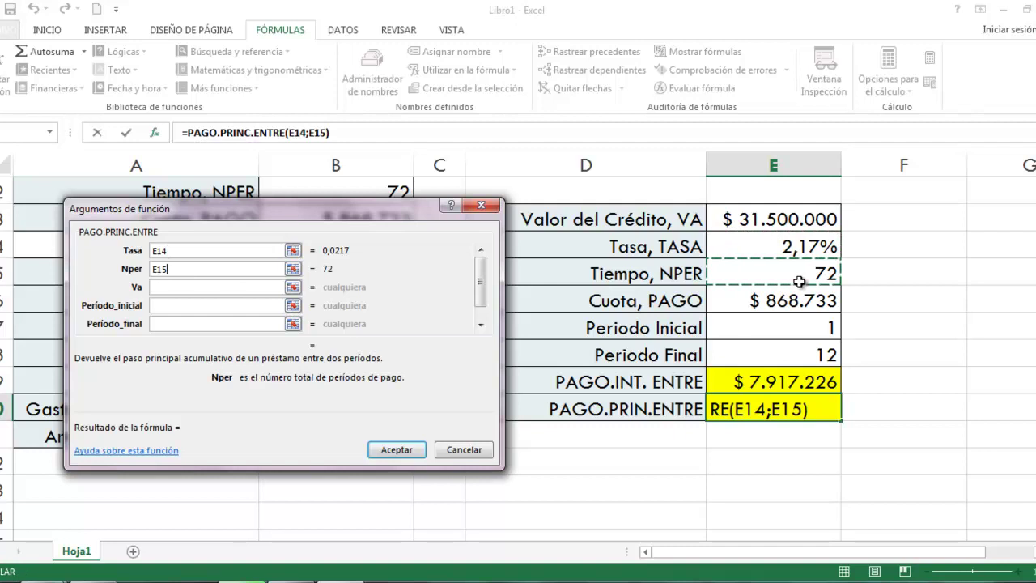
left_click(195, 286)
left_click(767, 222)
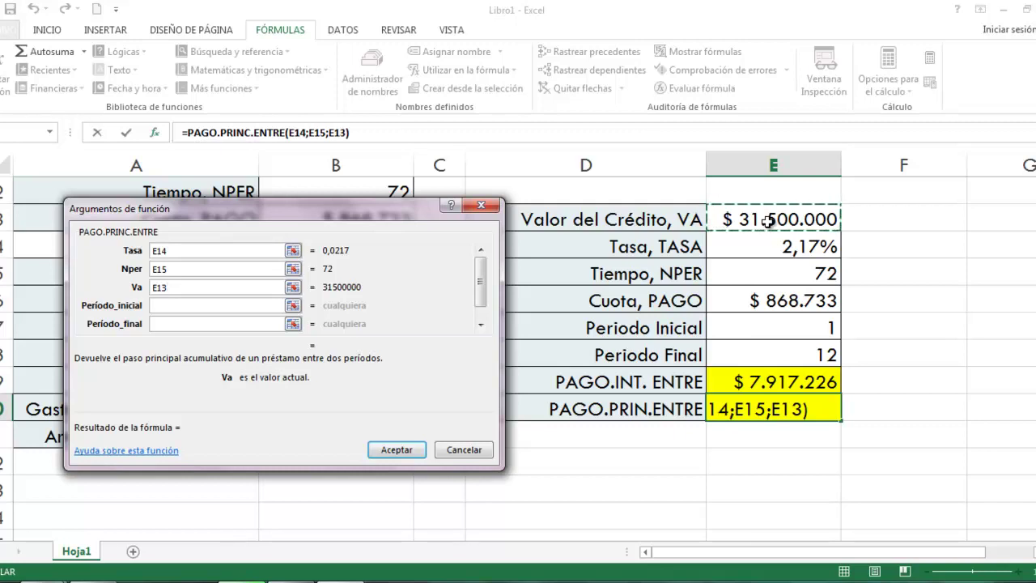
Complete the PAGO.PRINC.ENTRE formula with Período_inicial E17, Período_final E18 and Tipo 0.
left_click(186, 305)
left_click(812, 321)
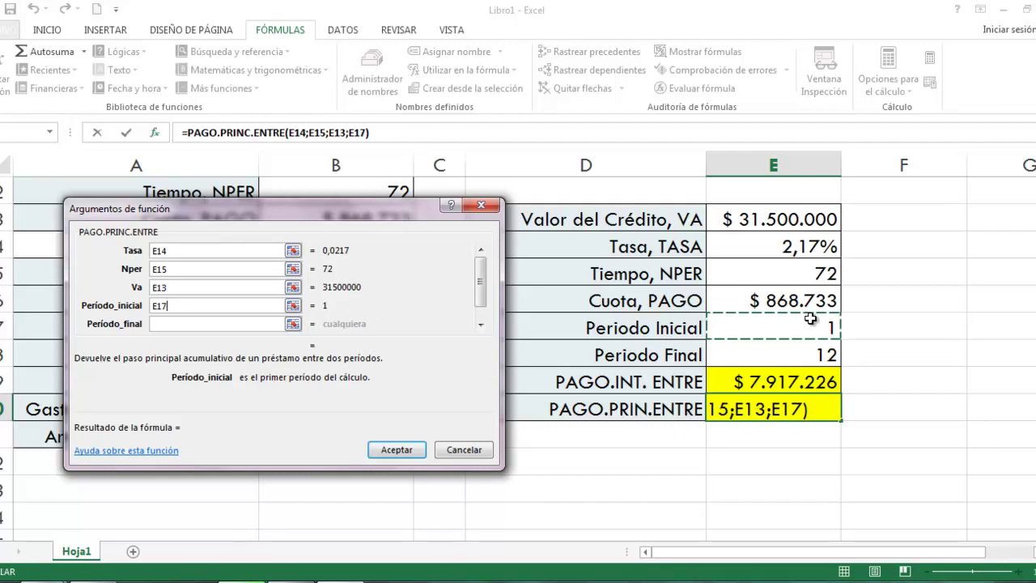
left_click(204, 323)
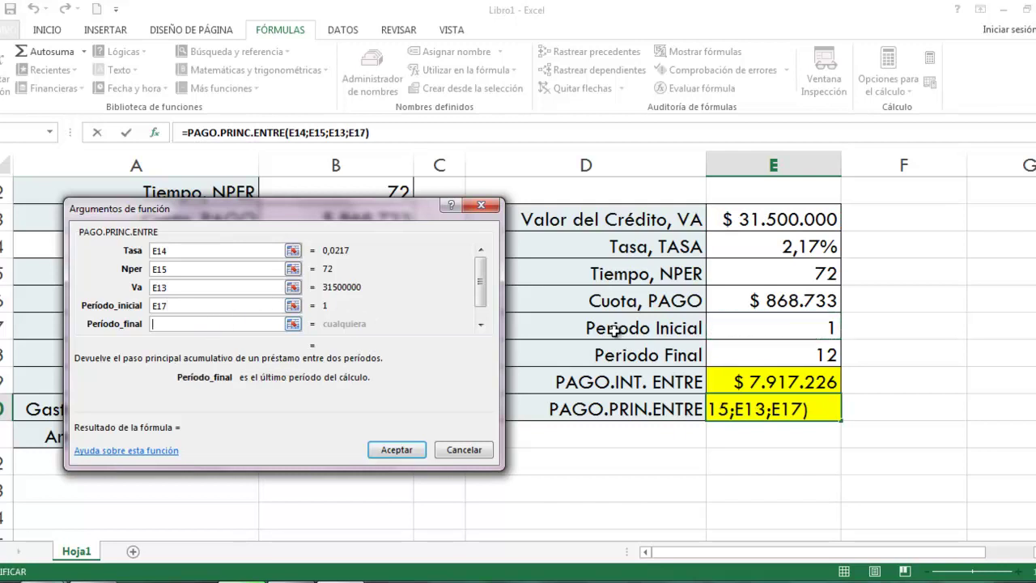
left_click(806, 354)
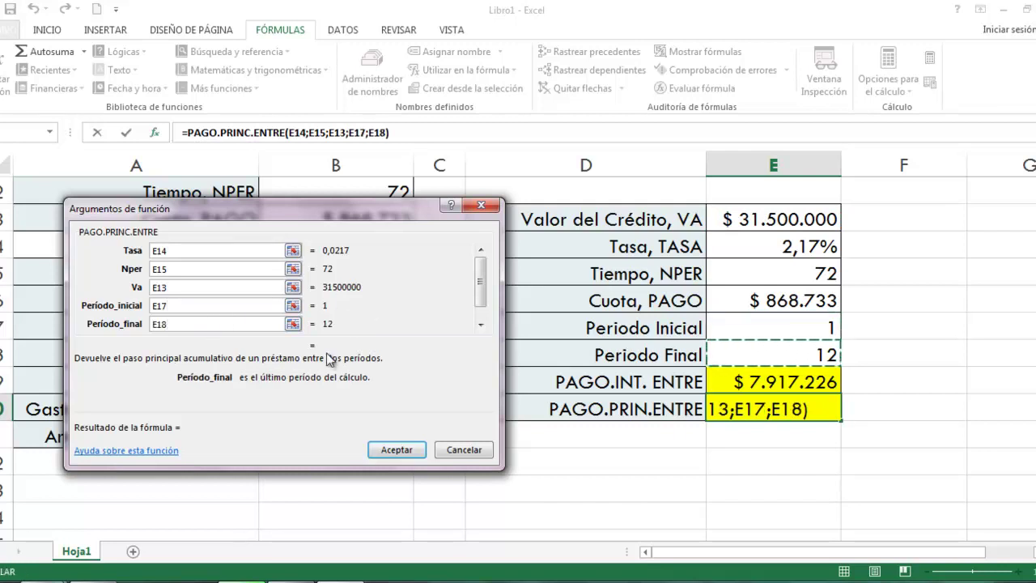
key("Tab")
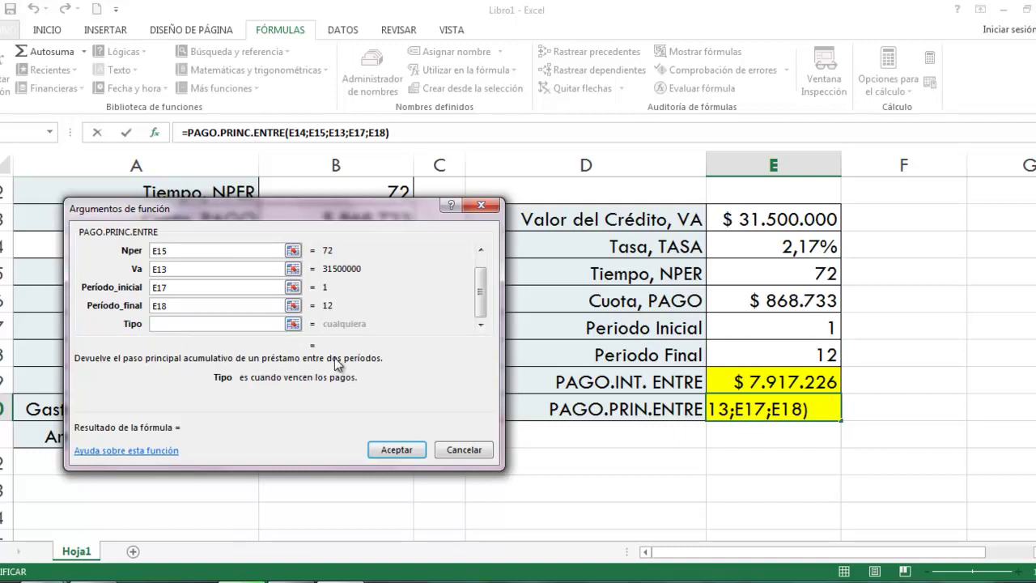
type("0")
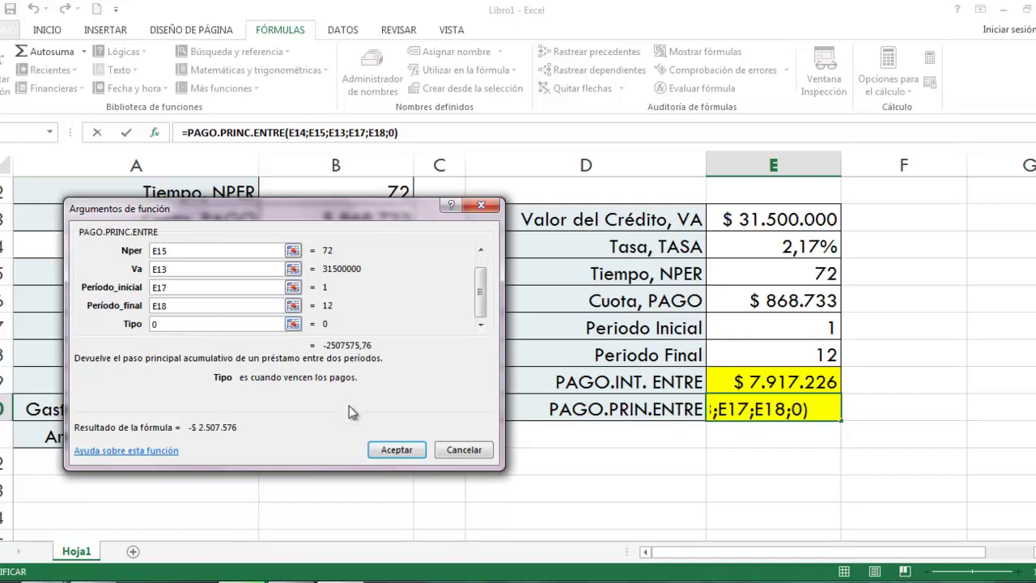
left_click(398, 449)
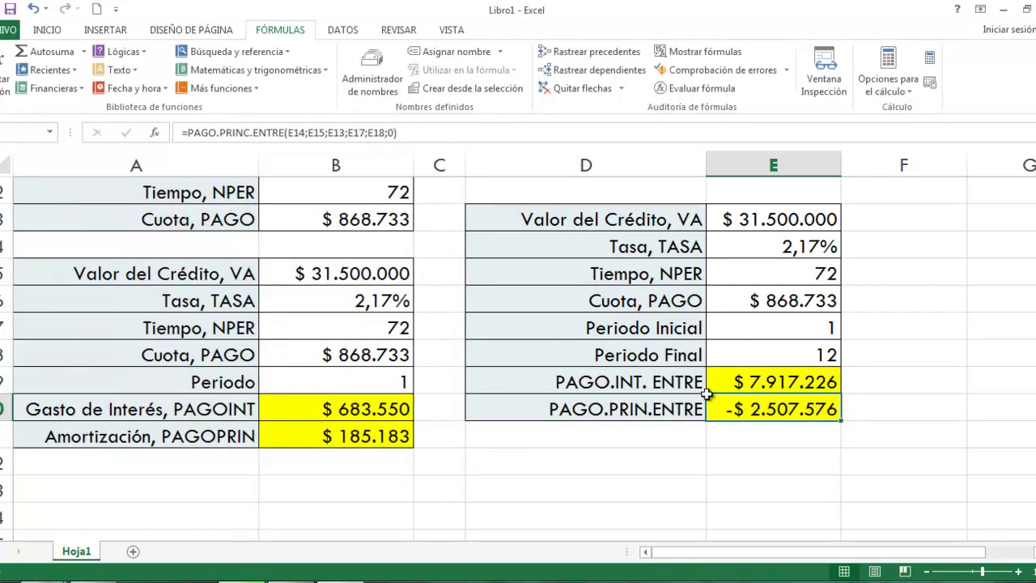
Multiply the PAGO.PRINC.ENTRE formula in E20 by -1 to reverse its sign.
left_click(418, 134)
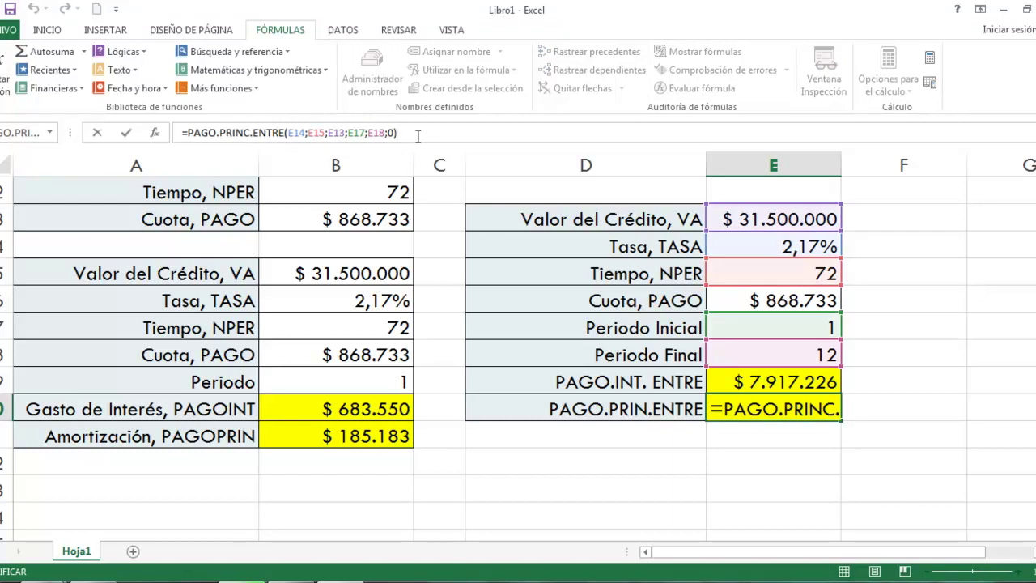
type("*-1")
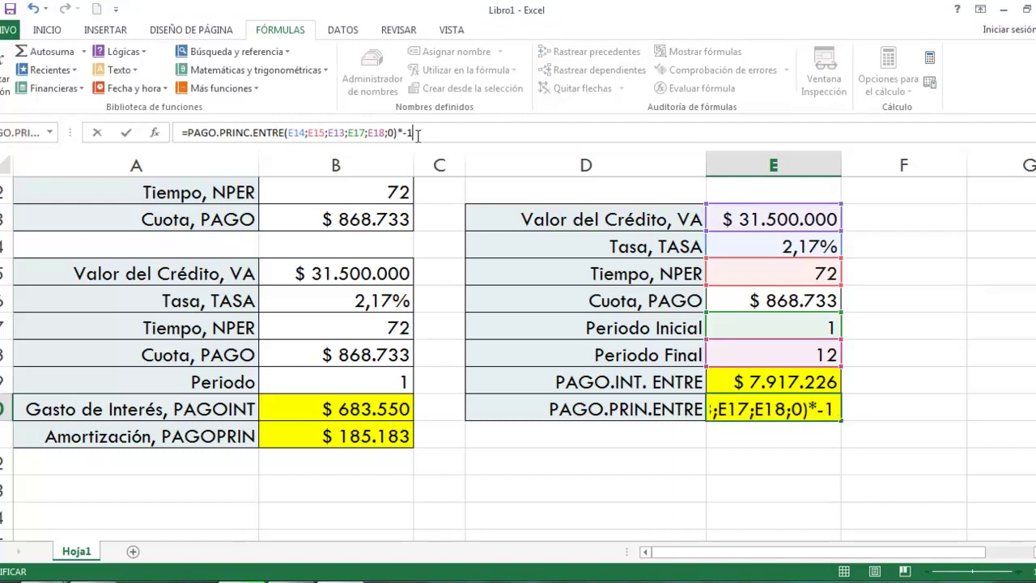
key("Return")
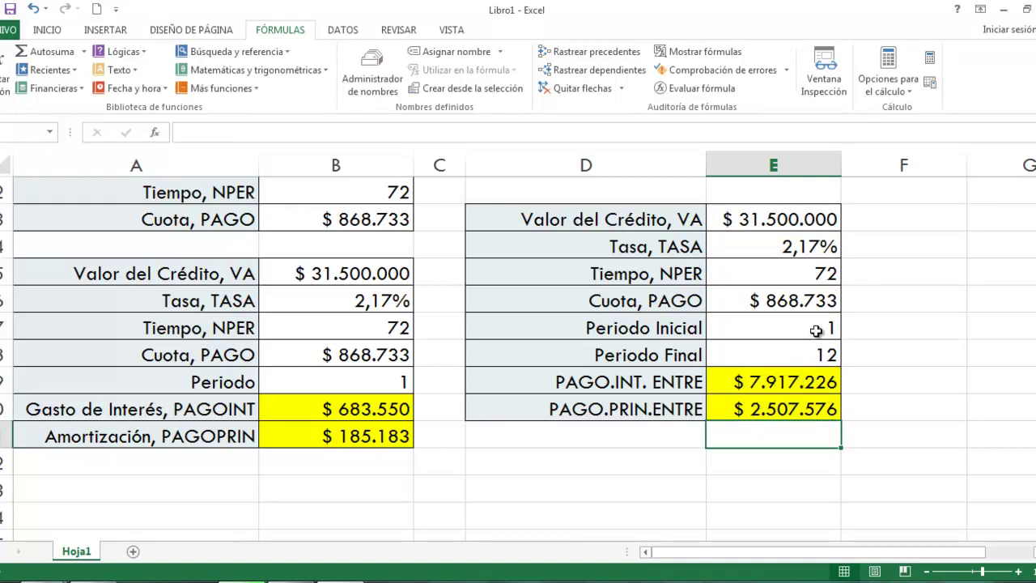
Calculate the total paid over the periods in F21 with the formula =E16*E18.
left_click(894, 434)
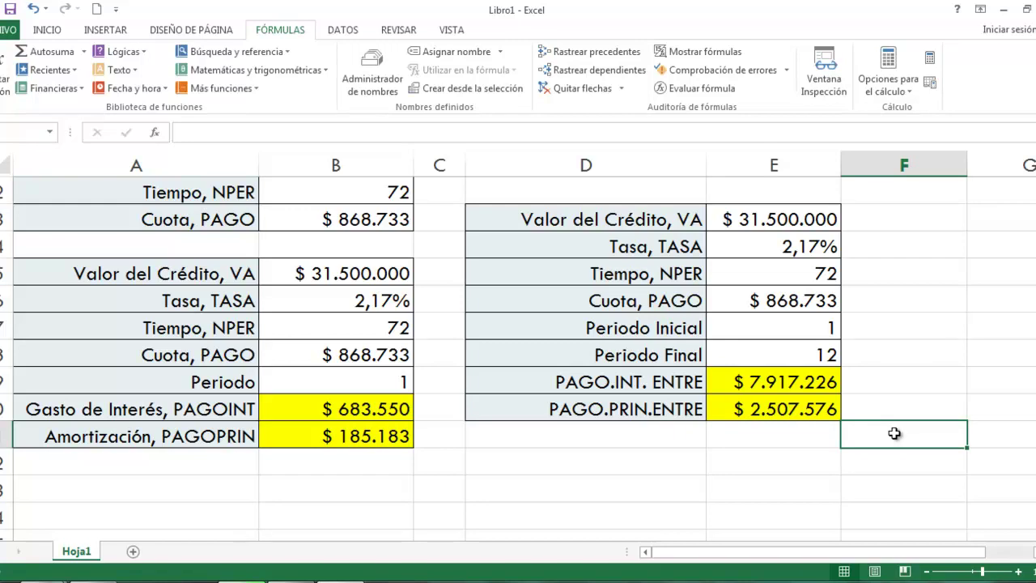
type("=")
key("Left")
key("Up")
key("Up")
key("Up")
key("Up")
key("Up")
key("Up")
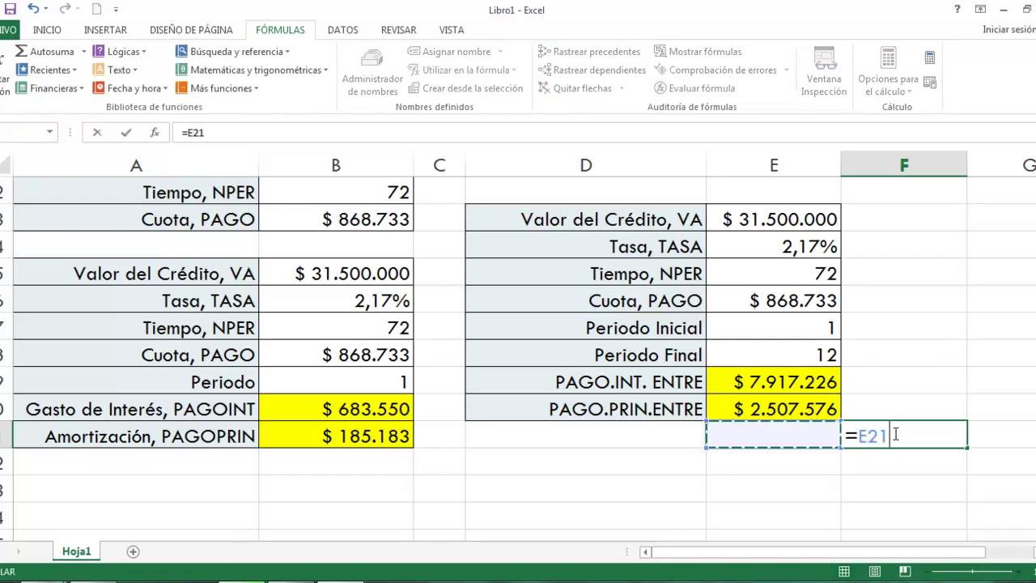
key("Down")
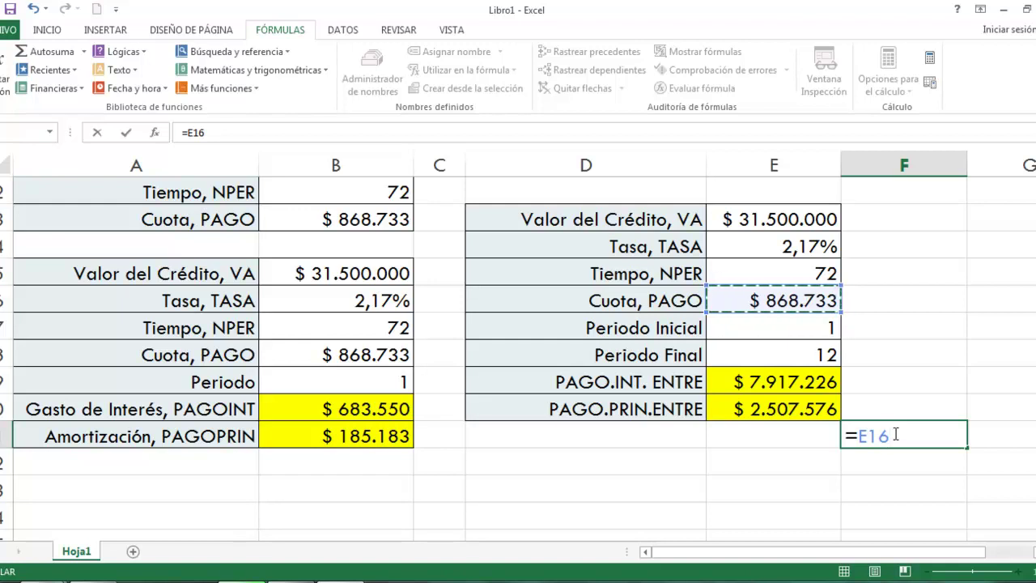
type("*")
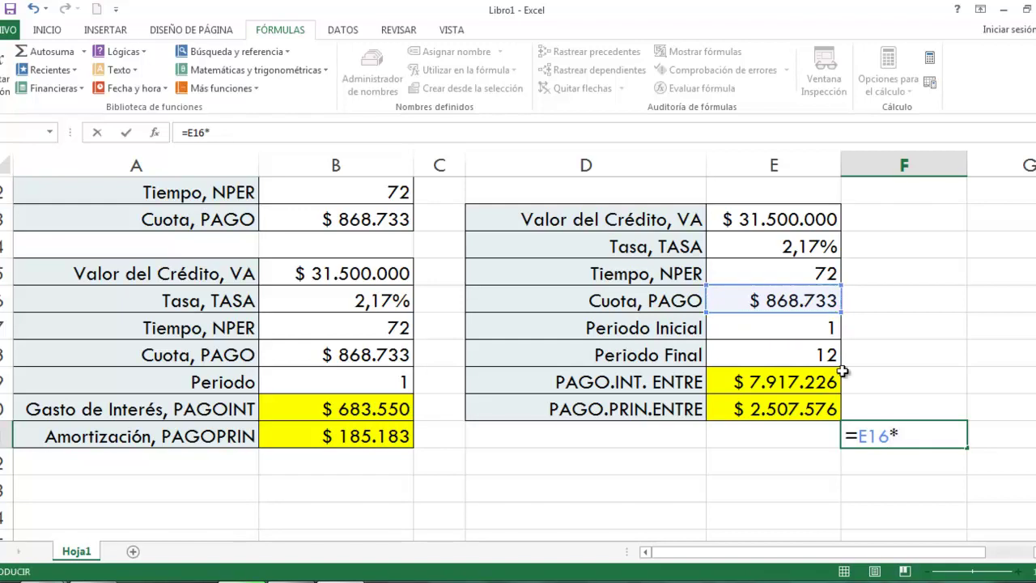
left_click(812, 350)
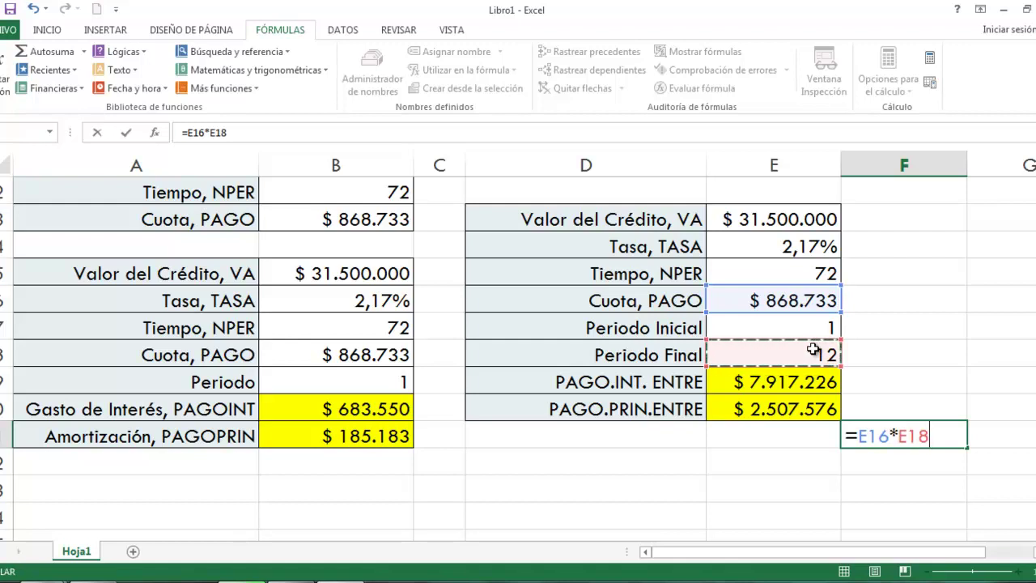
key("Return")
key("Up")
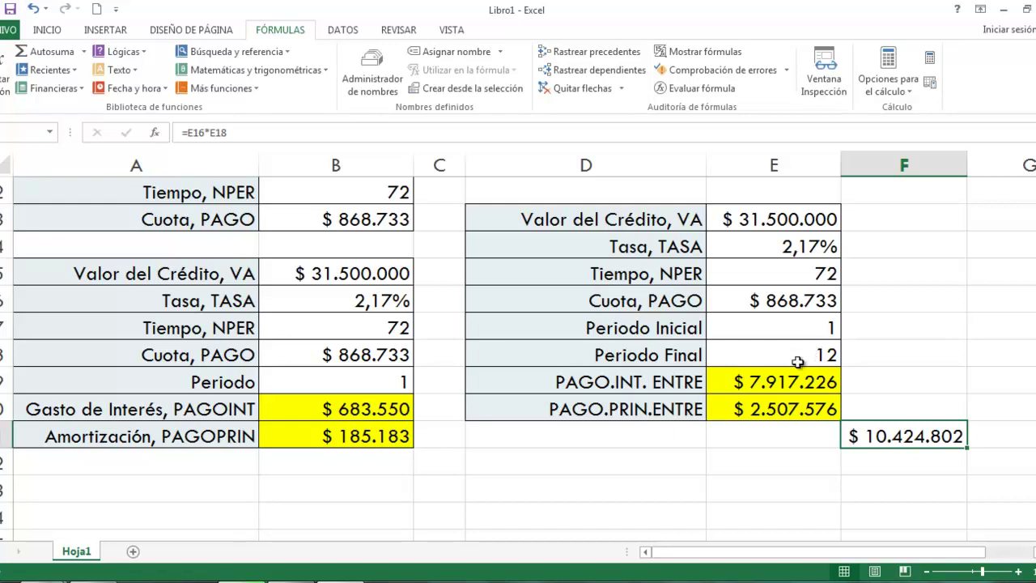
Add the accumulated interest and principal in E21 with the formula =SUMA(E19:E20).
left_click(781, 382)
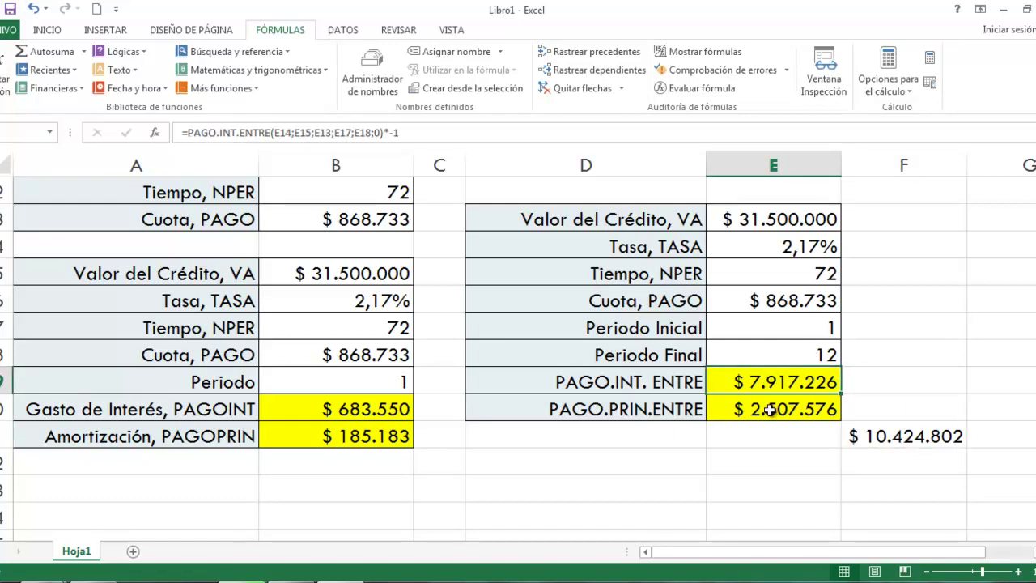
left_click(781, 410)
left_click(776, 436)
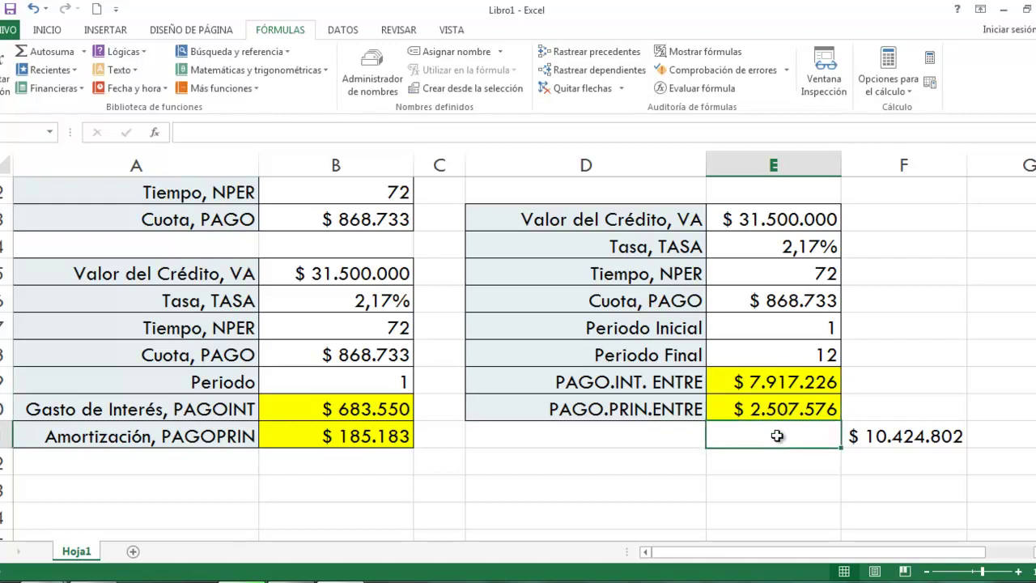
type("=SUM")
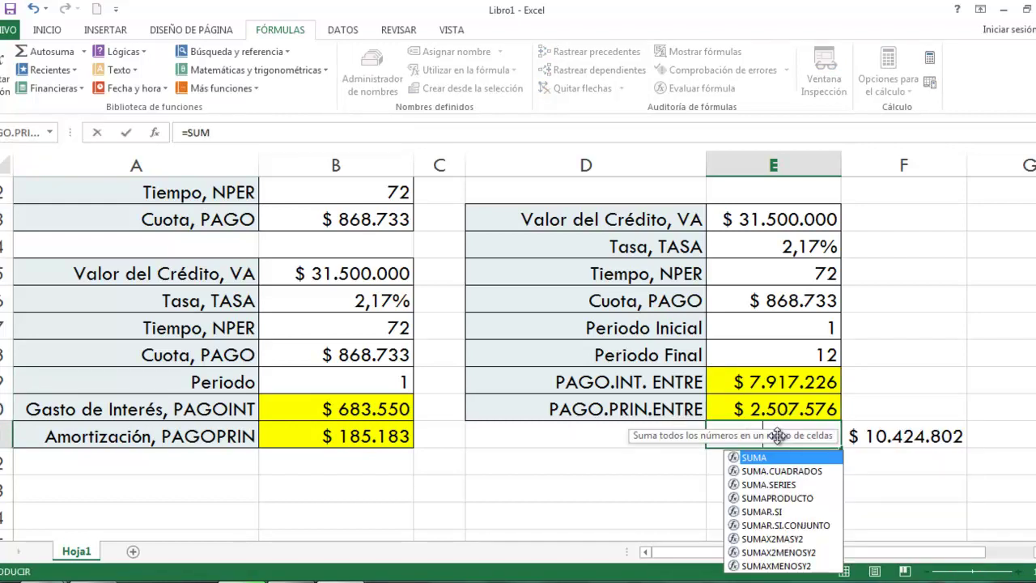
type("A(")
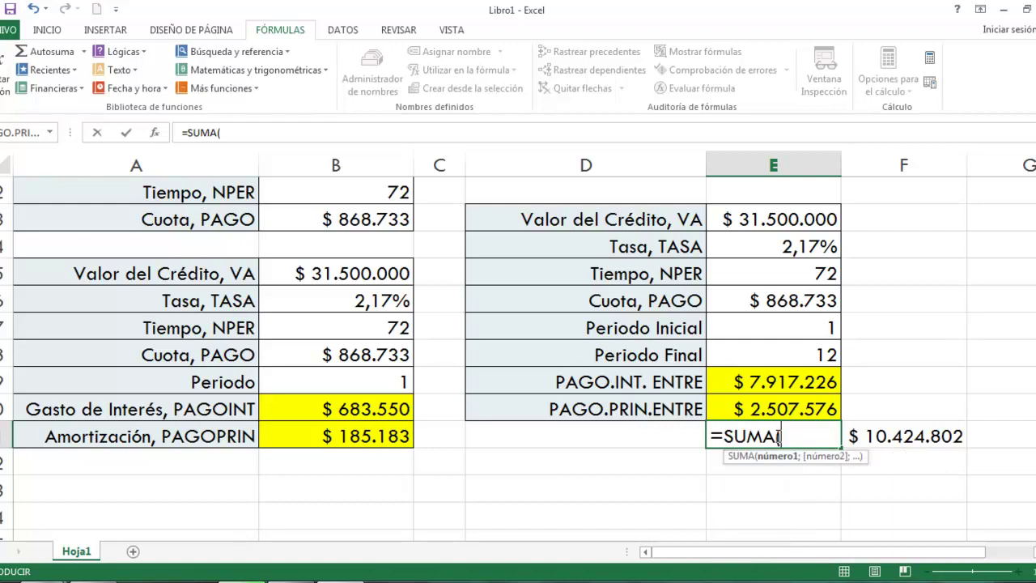
key("Up")
key("shift+Up")
type(")")
key("Return")
left_click(777, 437)
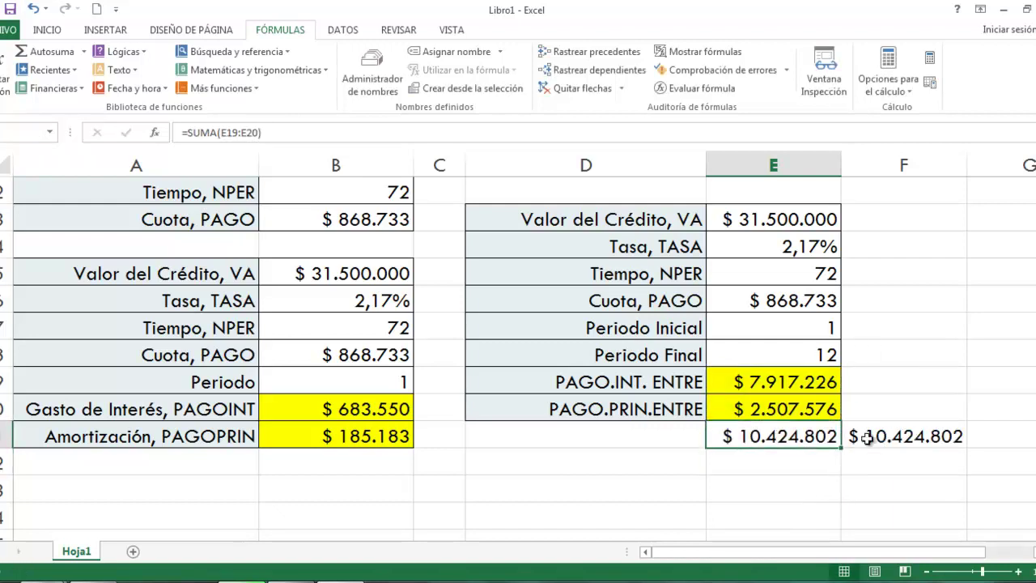
Compare the total in E21 with the E16*E18 formula in F21, and examine the accumulated principal and the loan value.
left_click(908, 438)
left_click(768, 438)
double_click(883, 437)
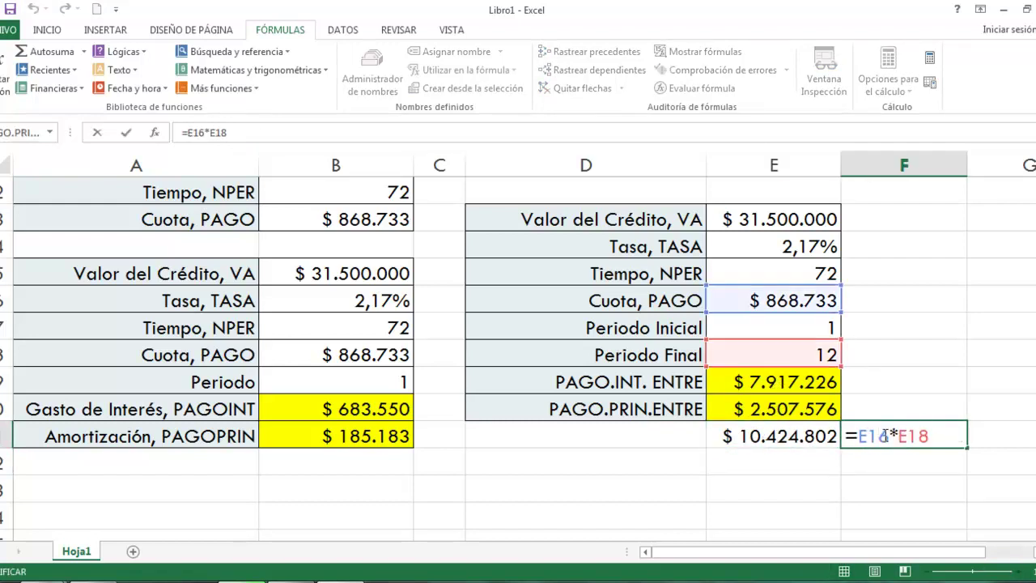
key("Return")
key("Up")
key("Left")
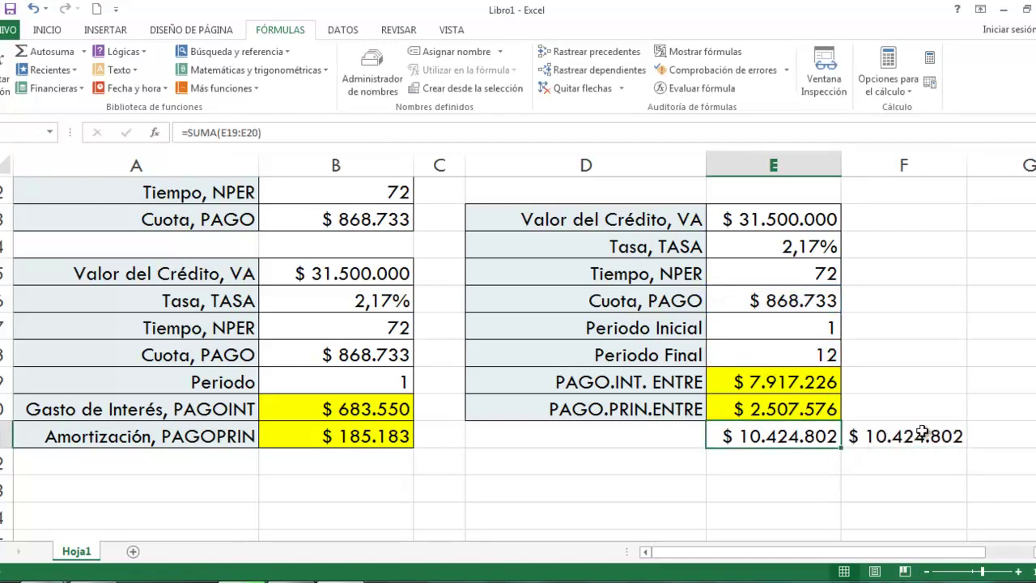
left_click(757, 409)
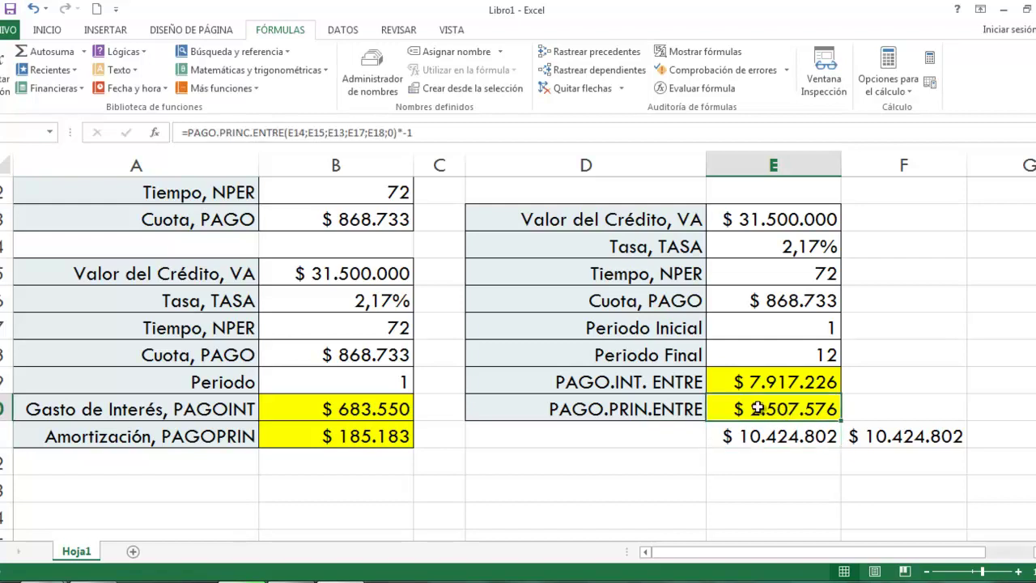
left_click(757, 217)
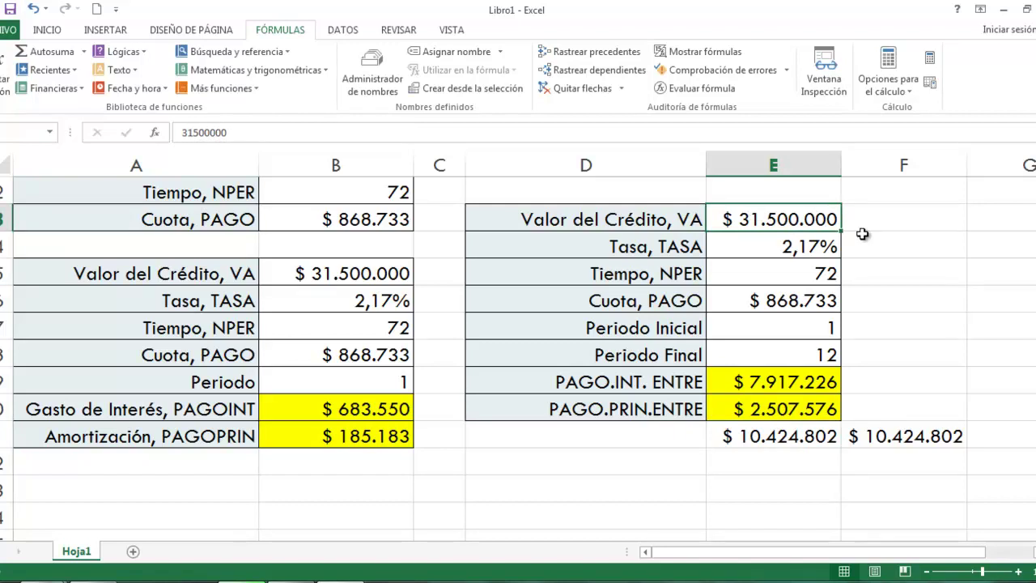
Label cell D21 as "Egresos" and cell D22 as "Saldo de la deuda".
left_click(673, 438)
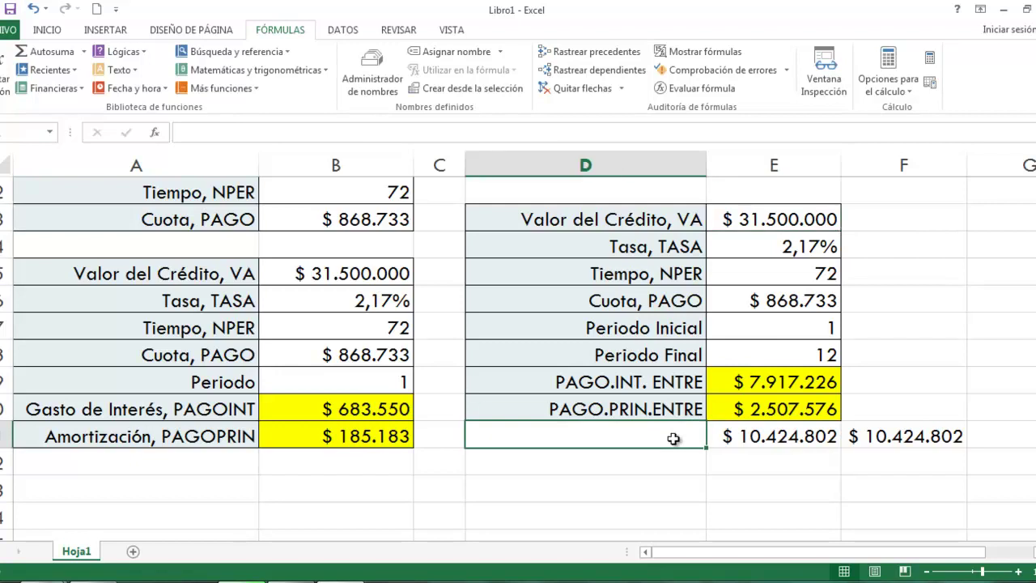
type("Egresos")
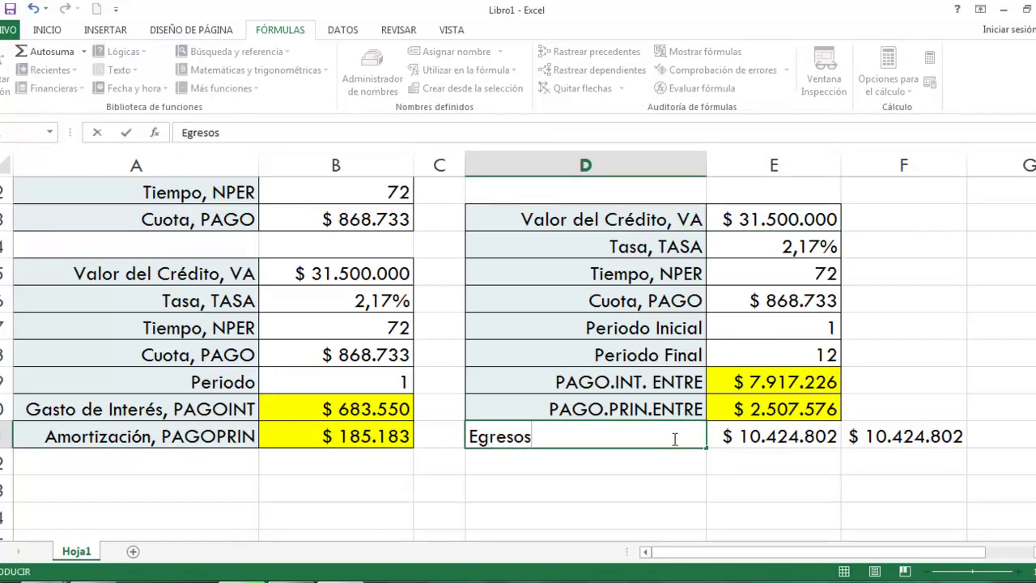
key("Return")
type("Sal")
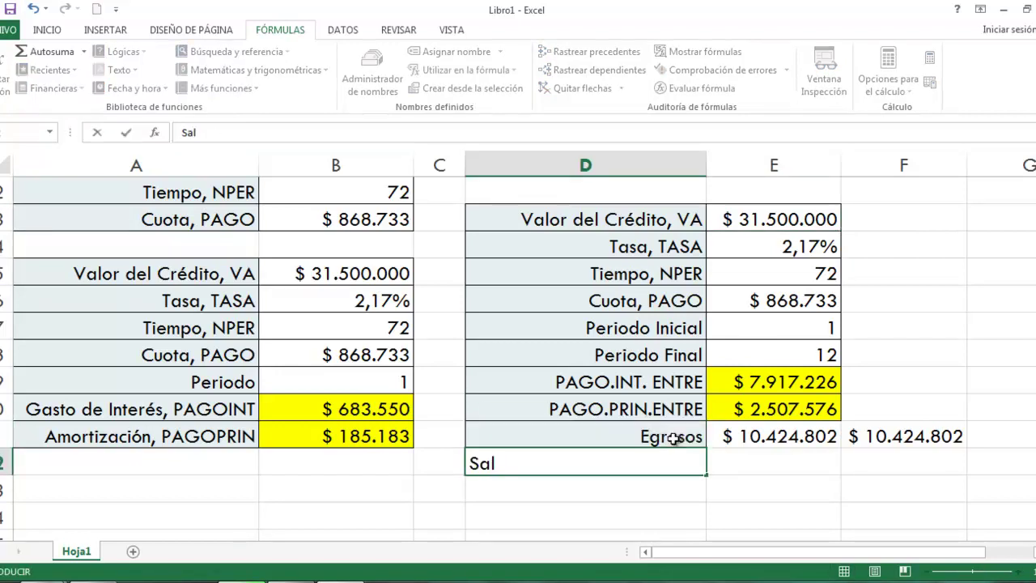
type("do de")
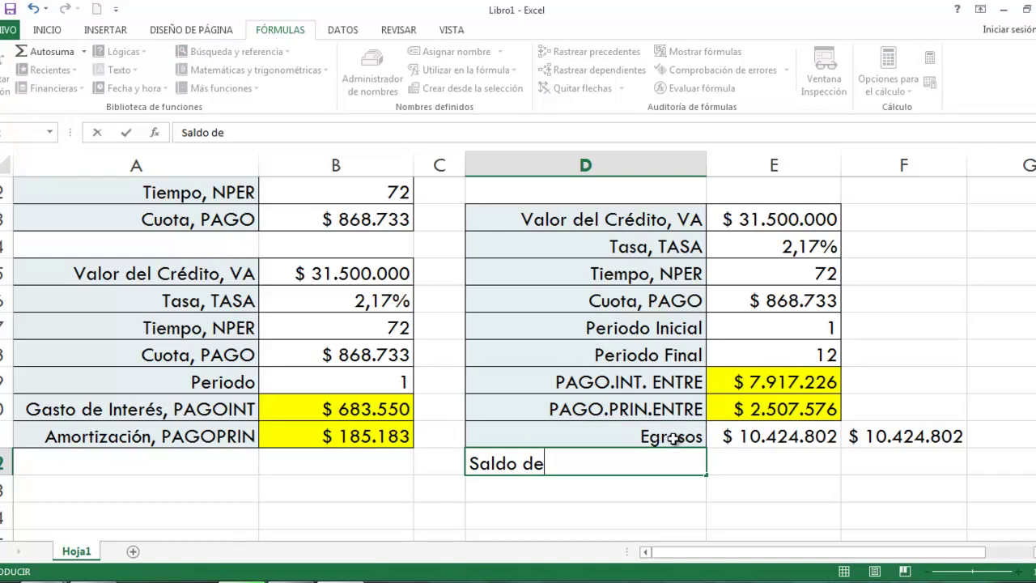
type(" la deuda")
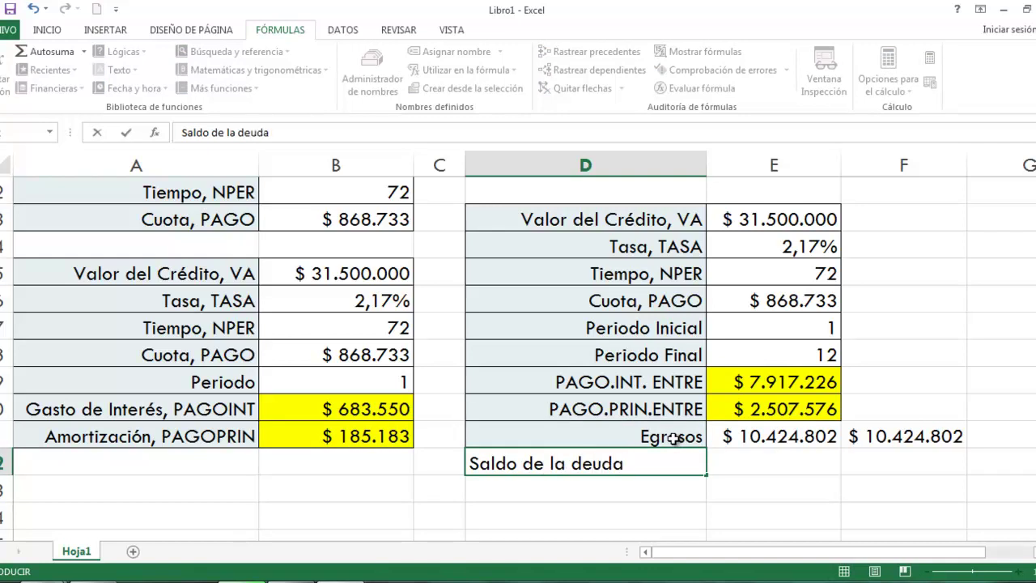
key("Return")
Calculate the outstanding debt in E22 by subtracting the accumulated principal from the loan value with =E13-E20.
key("Up")
key("Right")
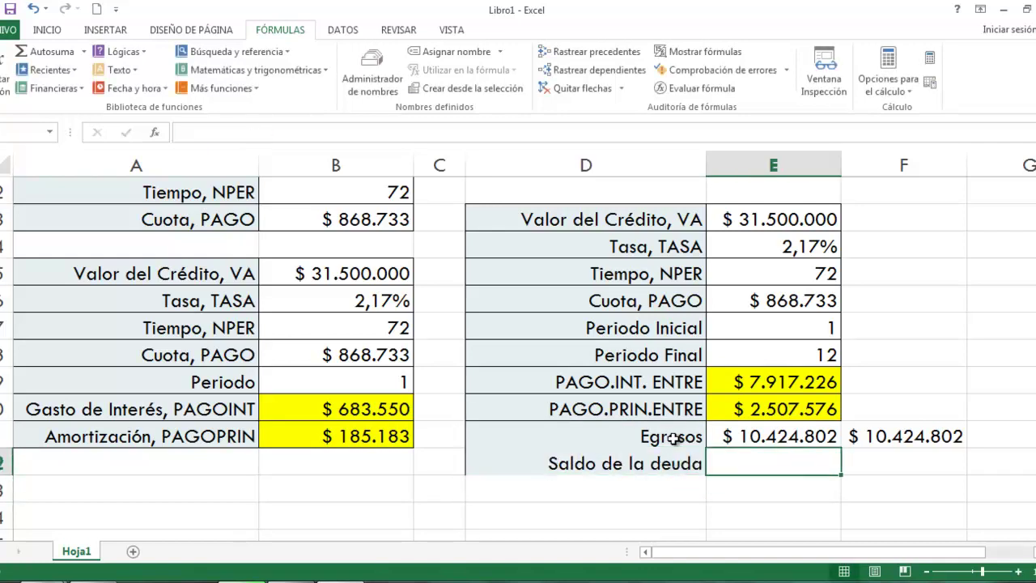
type("=")
key("Up")
key("Up")
key("Up")
key("Up")
key("Up")
key("Up")
key("Up")
key("Up")
key("Up")
key("Up")
key("Down")
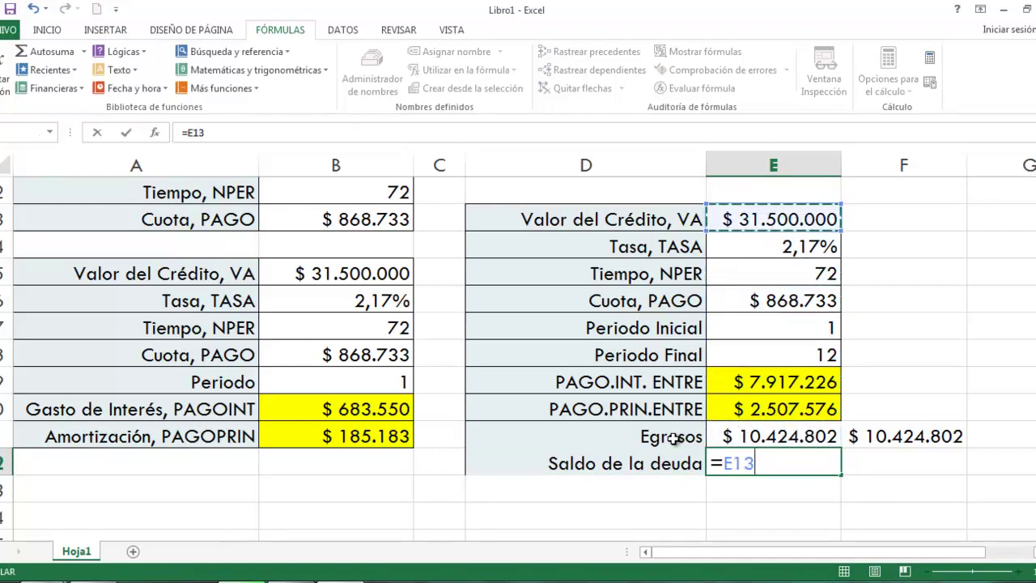
type("-")
key("Up")
key("Up")
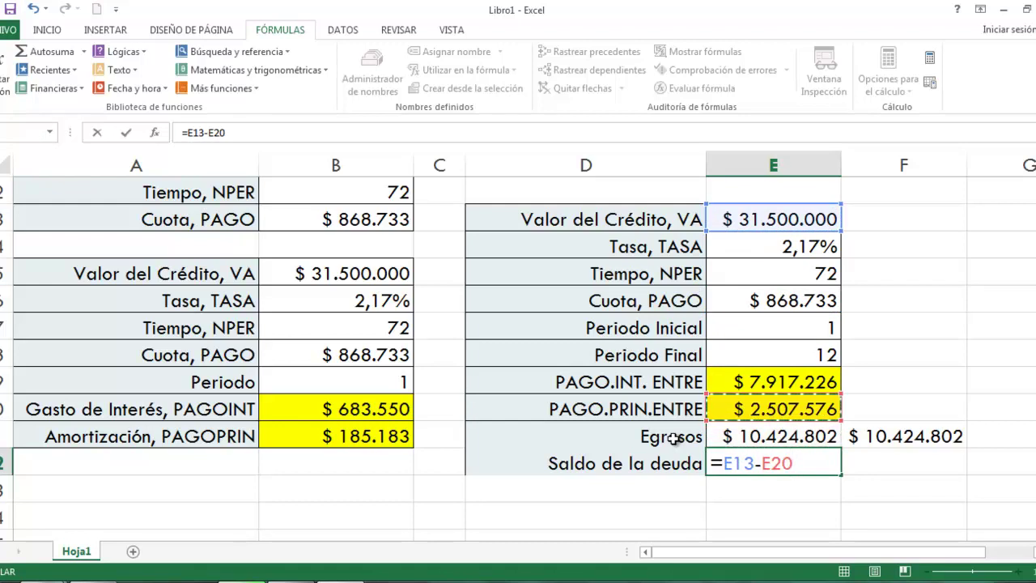
key("Return")
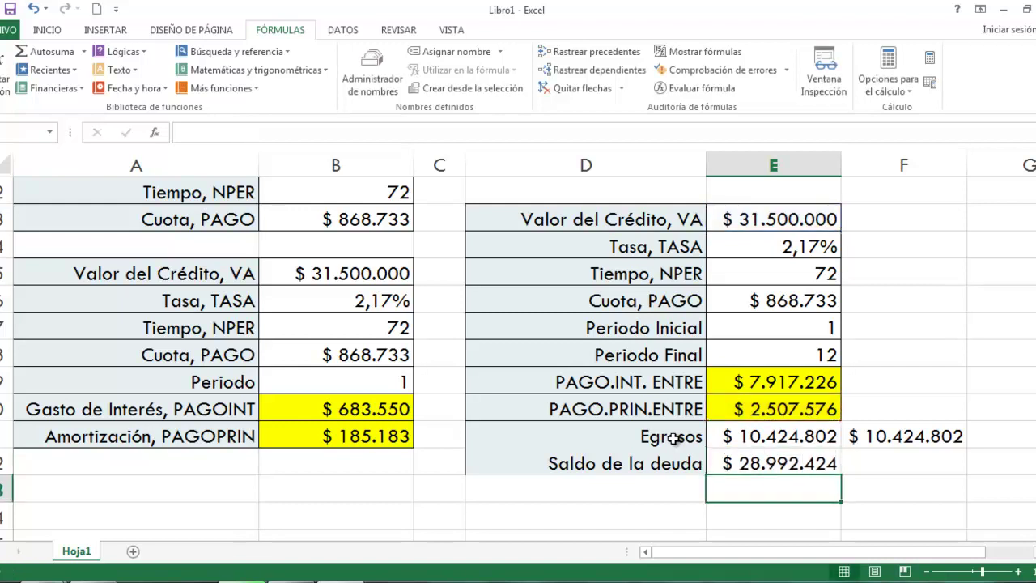
key("Up")
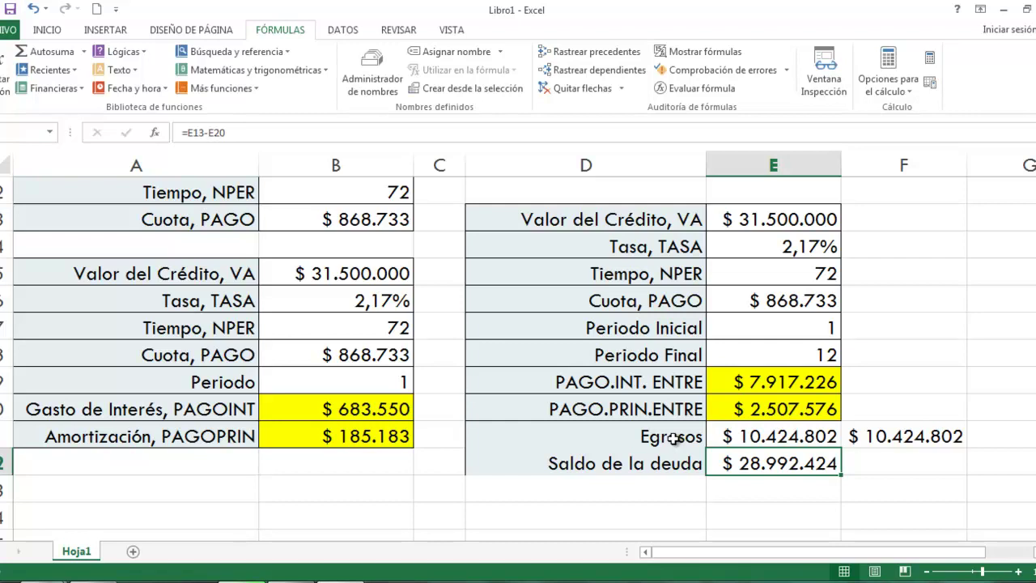
Set the final period in E18 to 24.
left_click(804, 351)
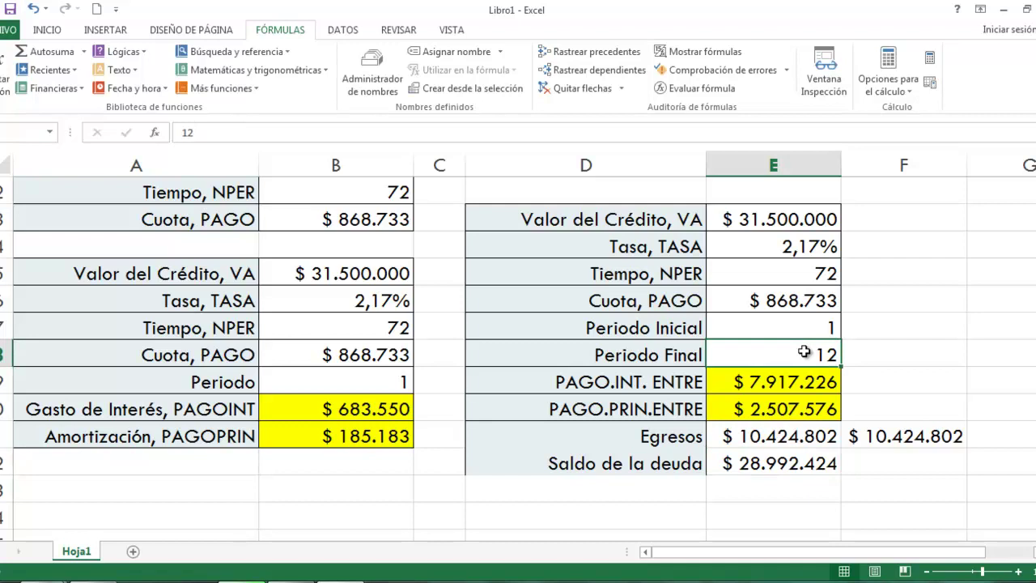
type("24")
key("Return")
Set the final period in E18 to 36 and examine the outlays, accumulated interest, accumulated principal and debt balance.
left_click(803, 351)
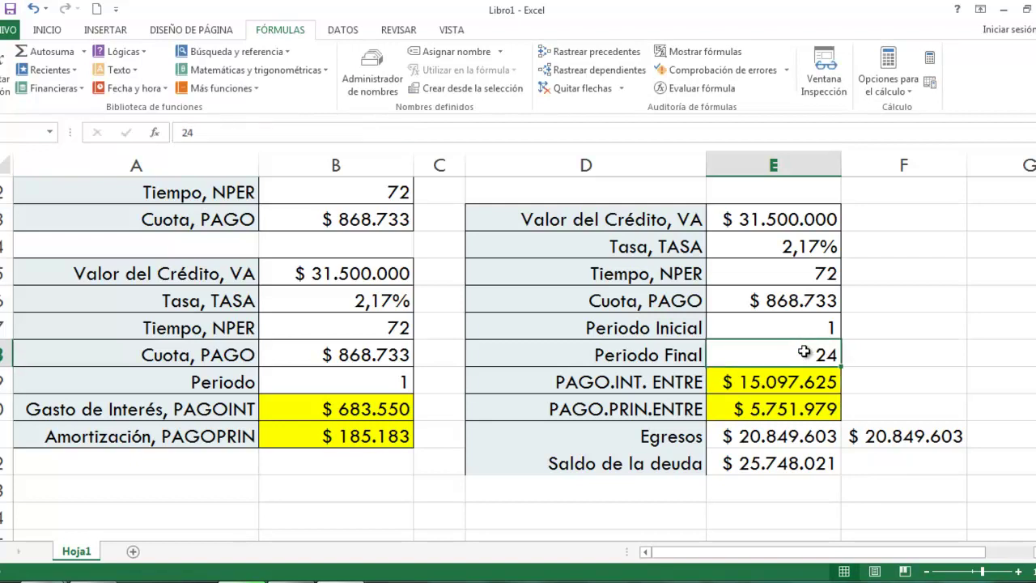
type("36")
key("Return")
left_click(804, 351)
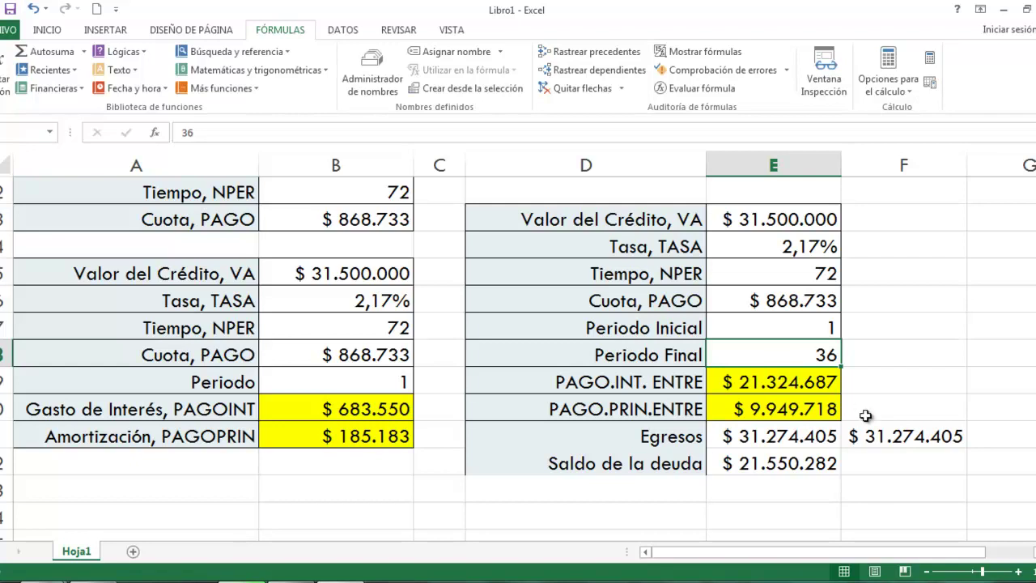
left_click(898, 436)
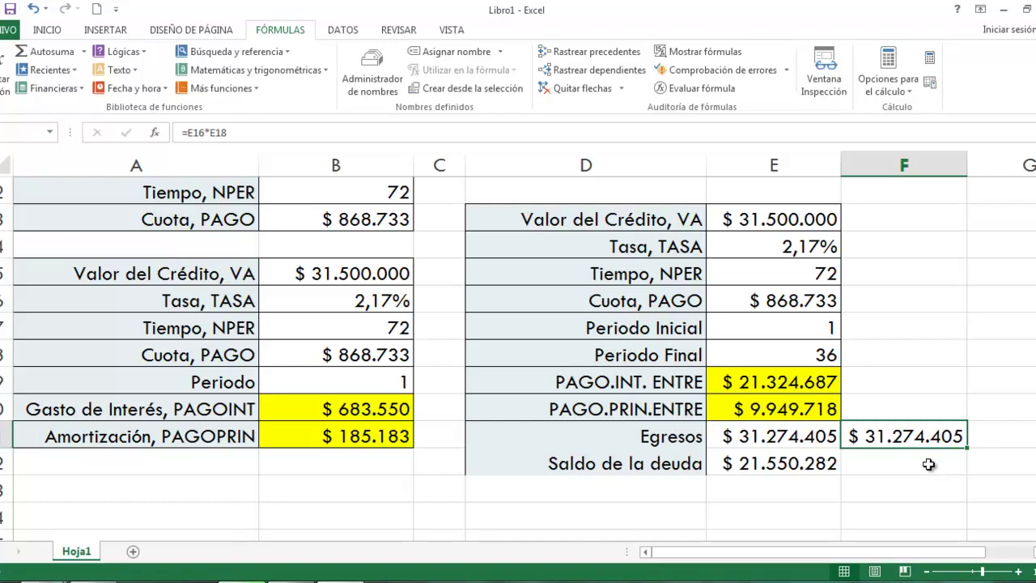
left_click(792, 387)
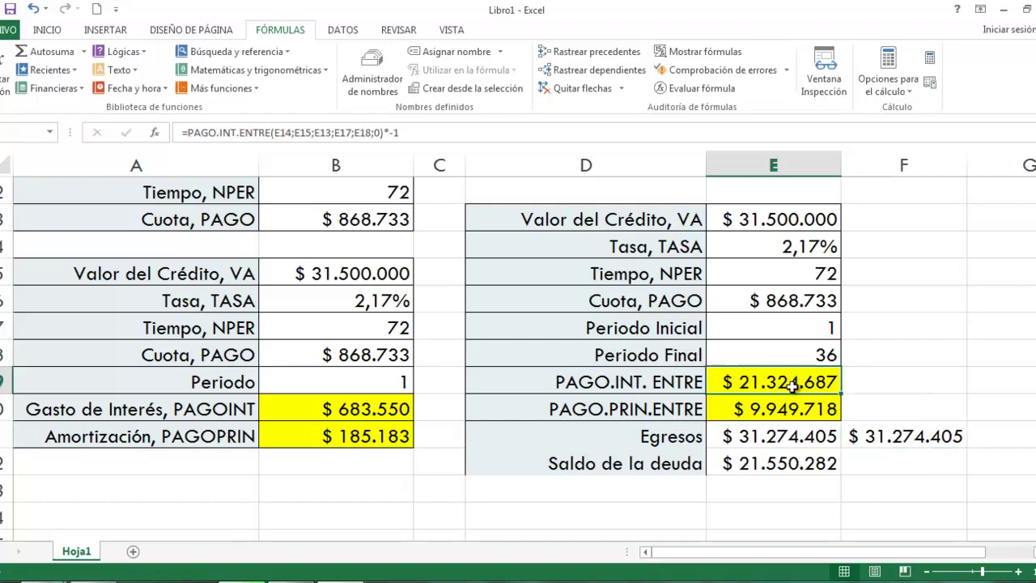
left_click(789, 411)
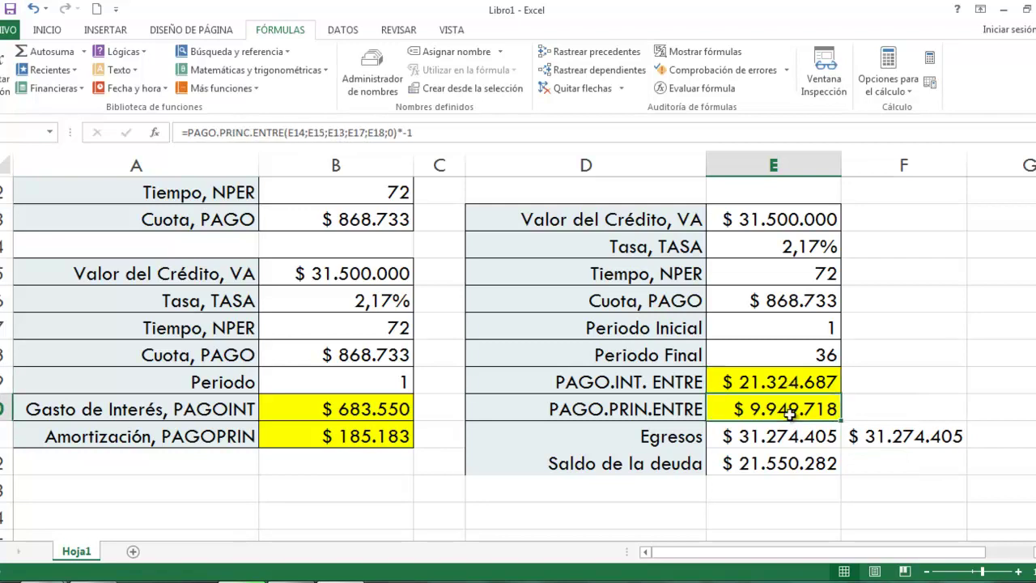
left_click(785, 454)
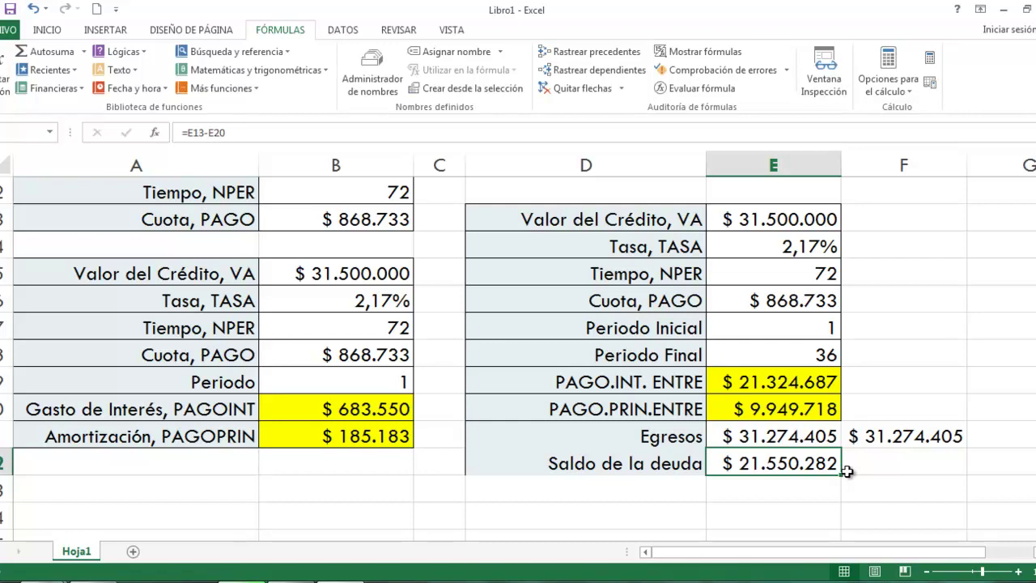
Set the final period in E18 to 72 and check the total outlays in F21 and the debt balance in E22.
left_click(806, 361)
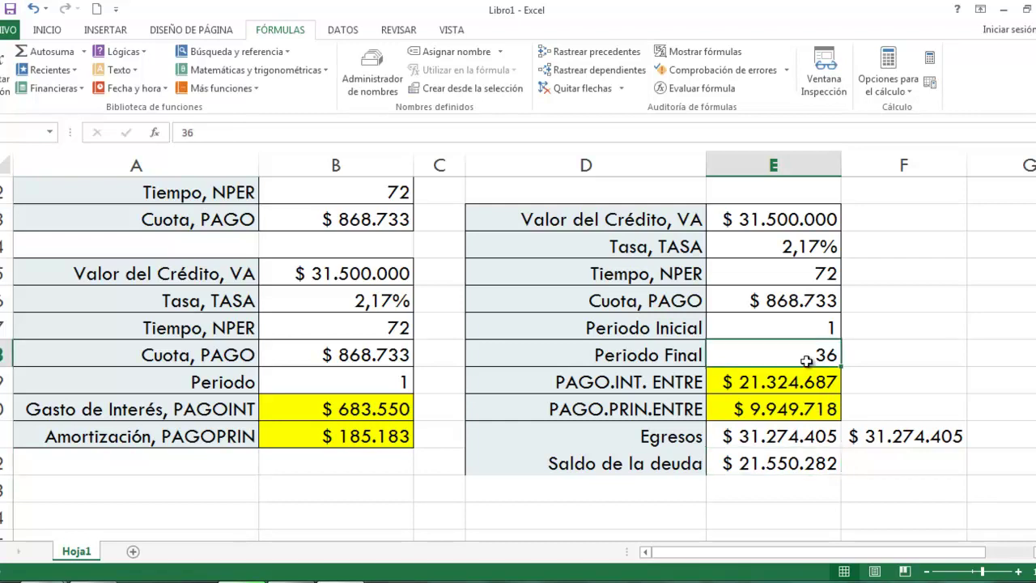
type("72")
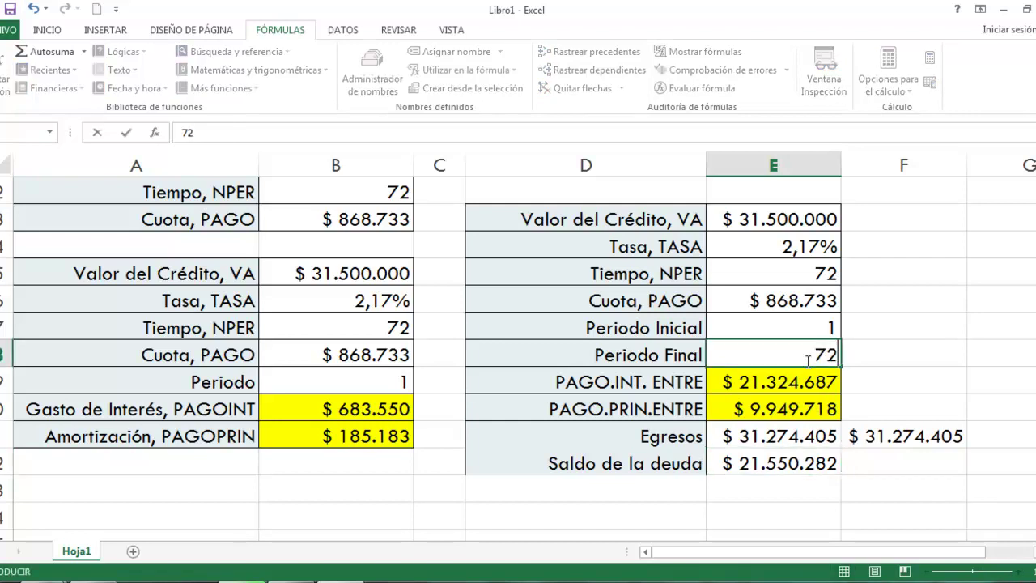
key("Return")
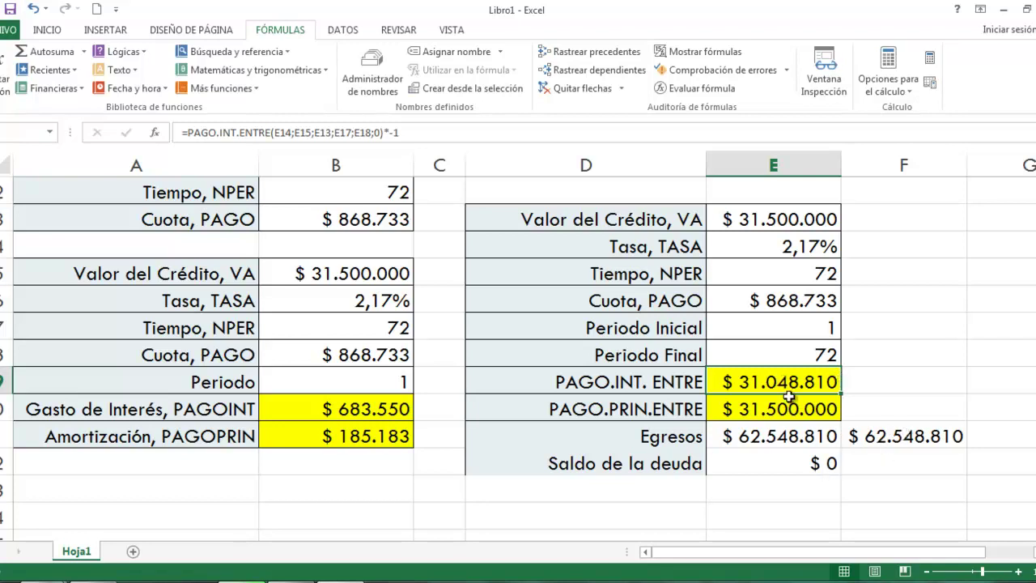
left_click(907, 445)
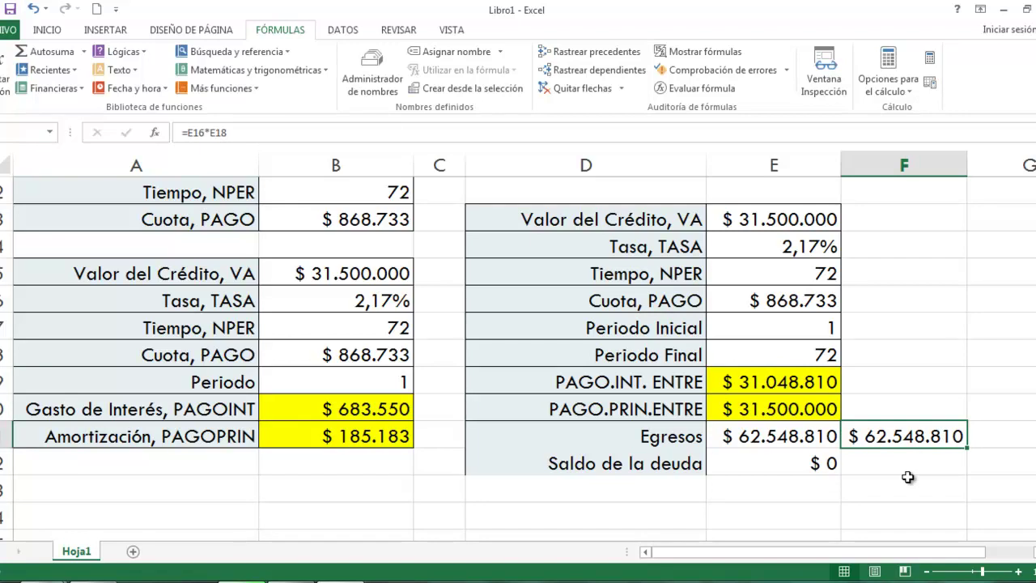
left_click(785, 464)
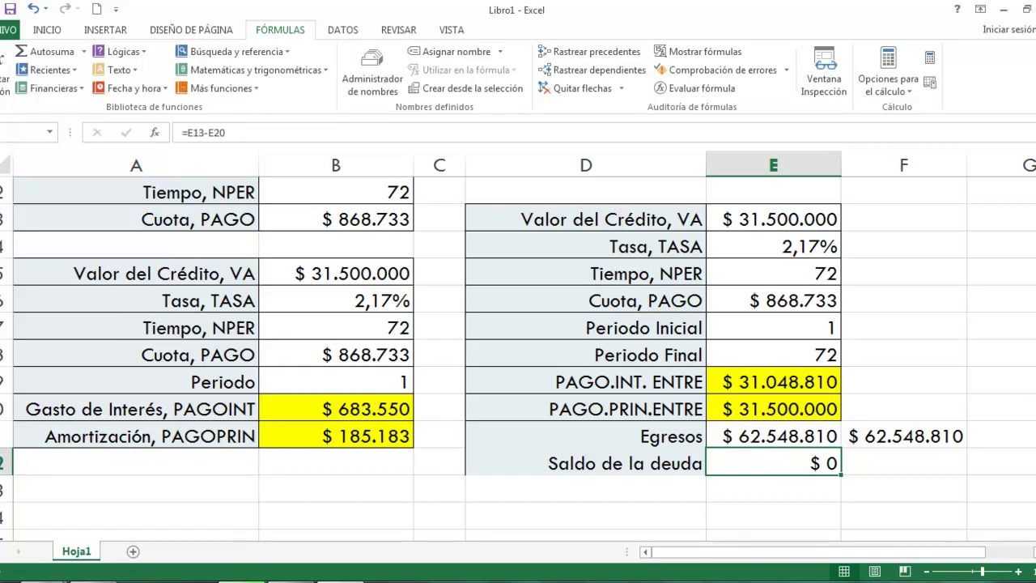
Review the formulas for the payment in B8, the loan value, the rate in B11 and the term in E10.
left_click_drag(1034, 409, 1035, 401)
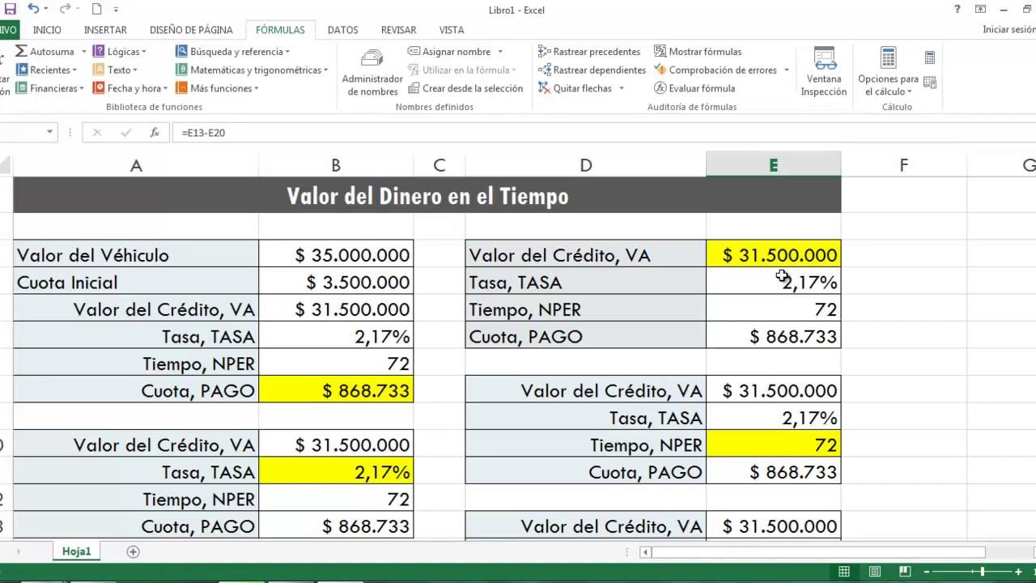
left_click(337, 388)
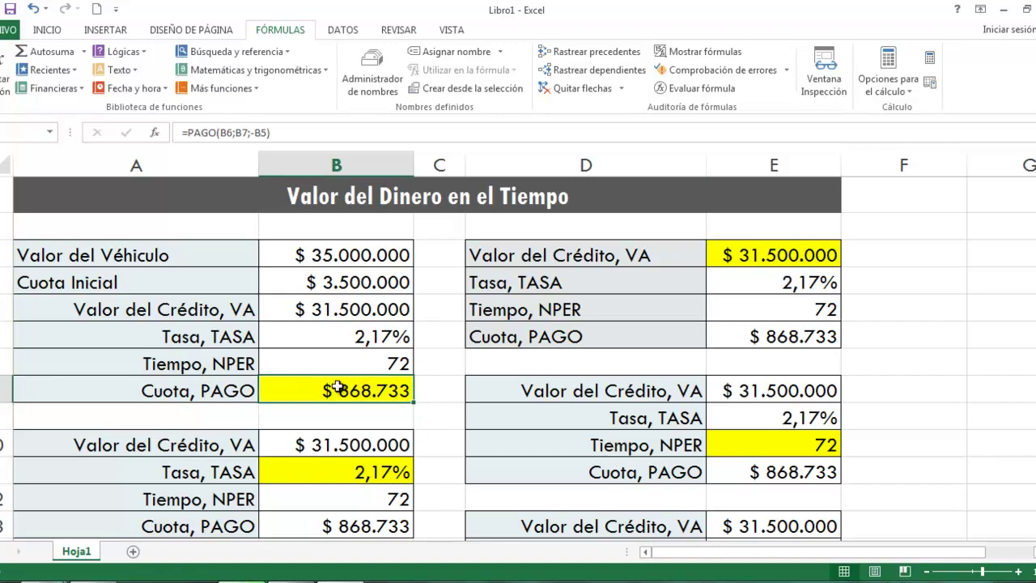
left_click(789, 255)
left_click_drag(1033, 210, 1033, 220)
left_click(355, 322)
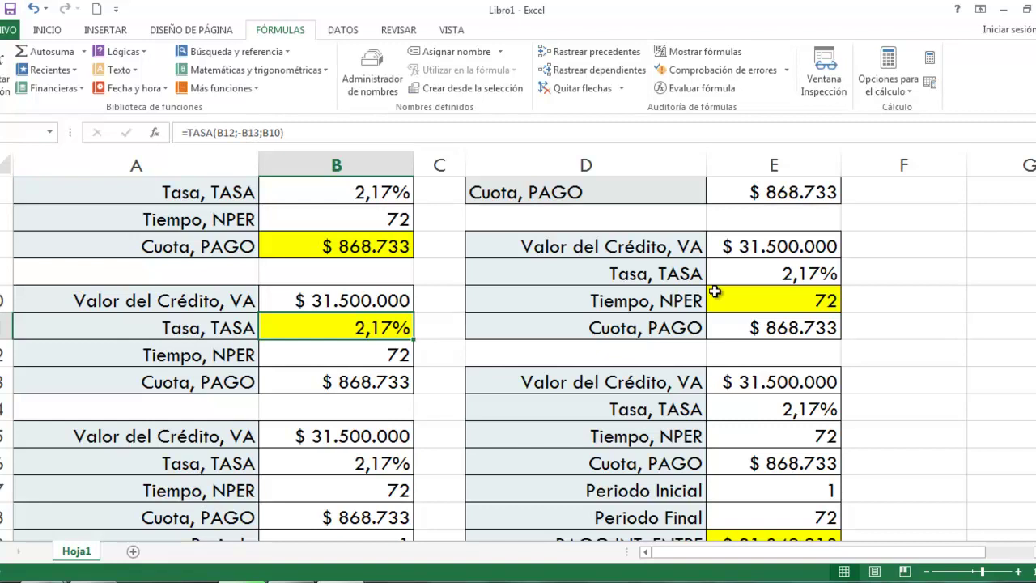
left_click(777, 302)
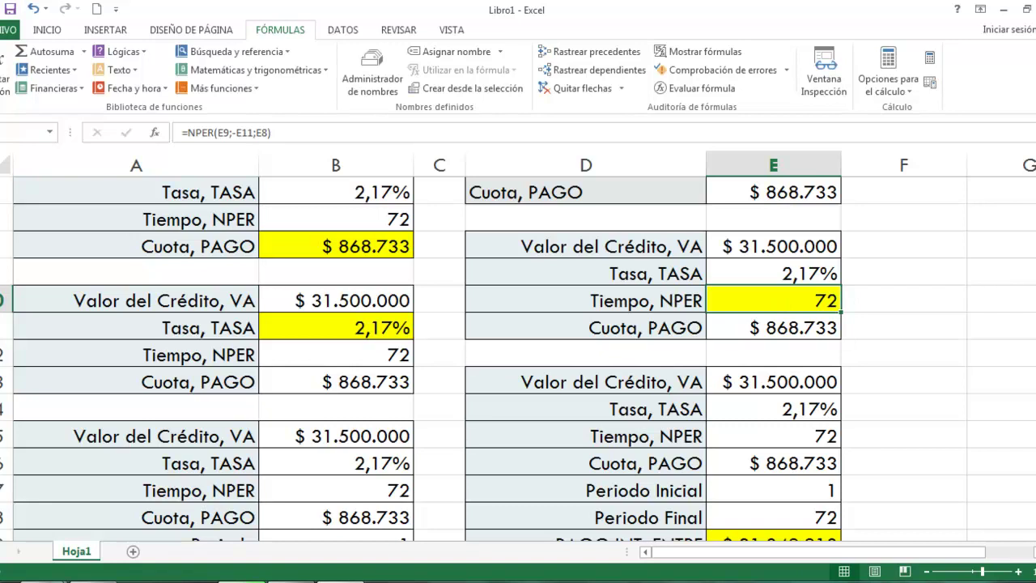
Review the PAGOPRIN amortization formula, the period it uses and the accumulated interest formula in E19.
scroll(518, 358, "down", 2)
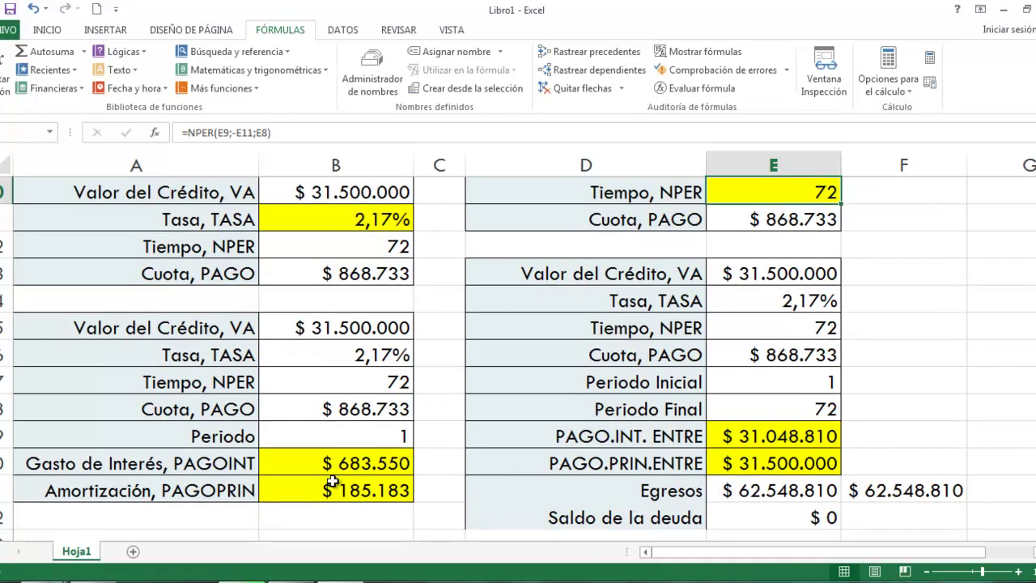
left_click(335, 518)
scroll(335, 530, "down", 3)
left_click(336, 524)
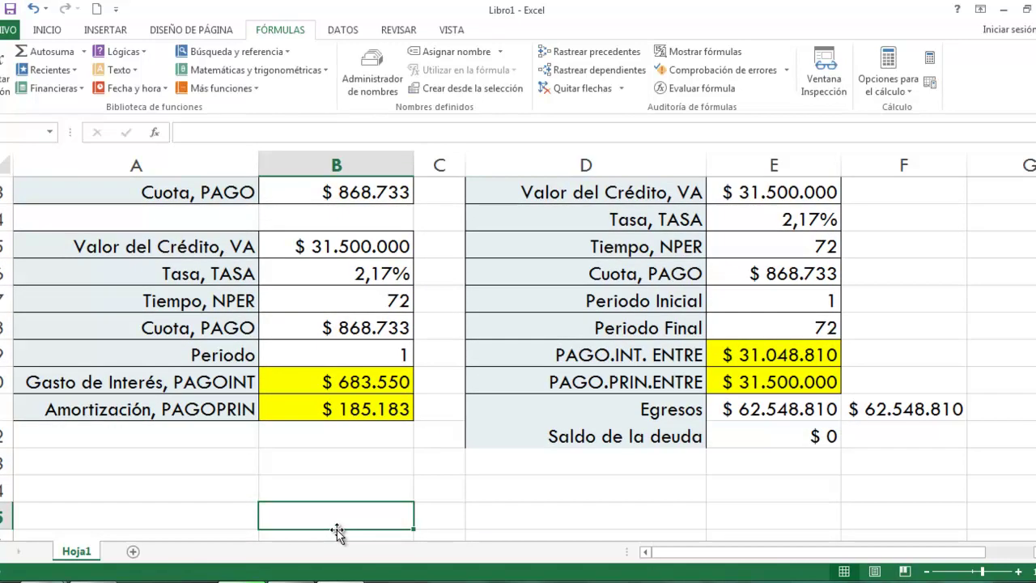
left_click(326, 407)
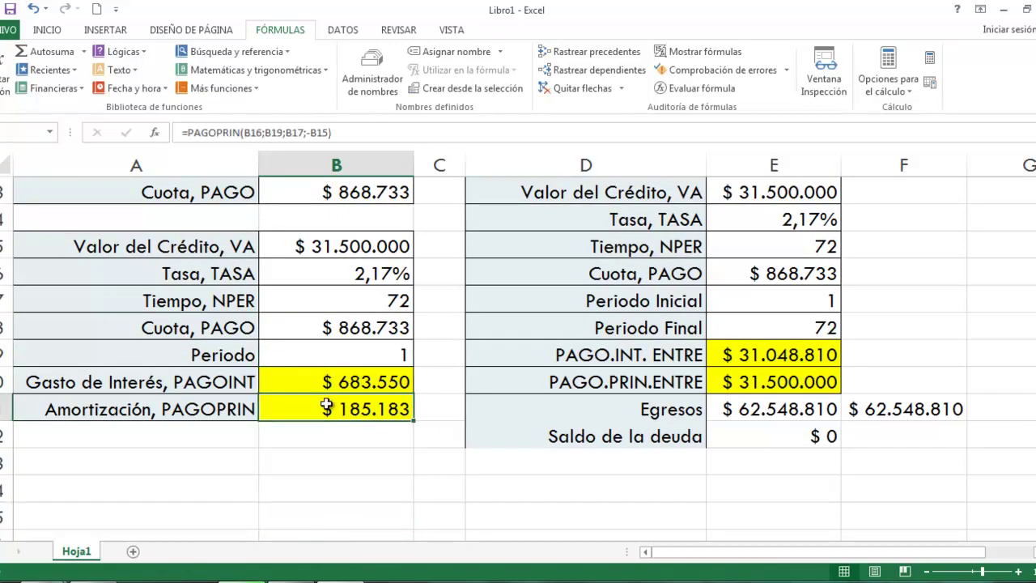
left_click(362, 357)
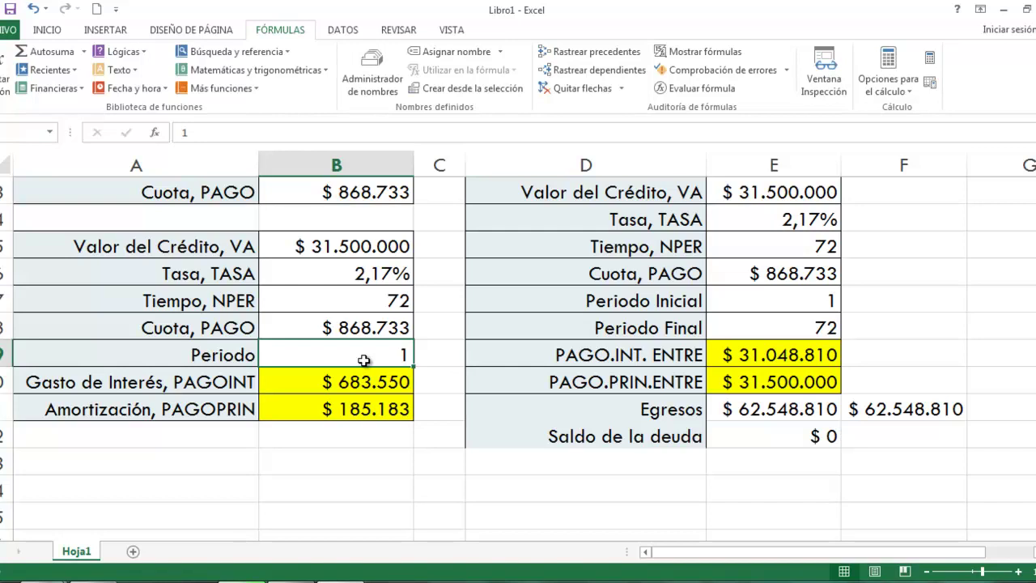
scroll(820, 398, "up", 1)
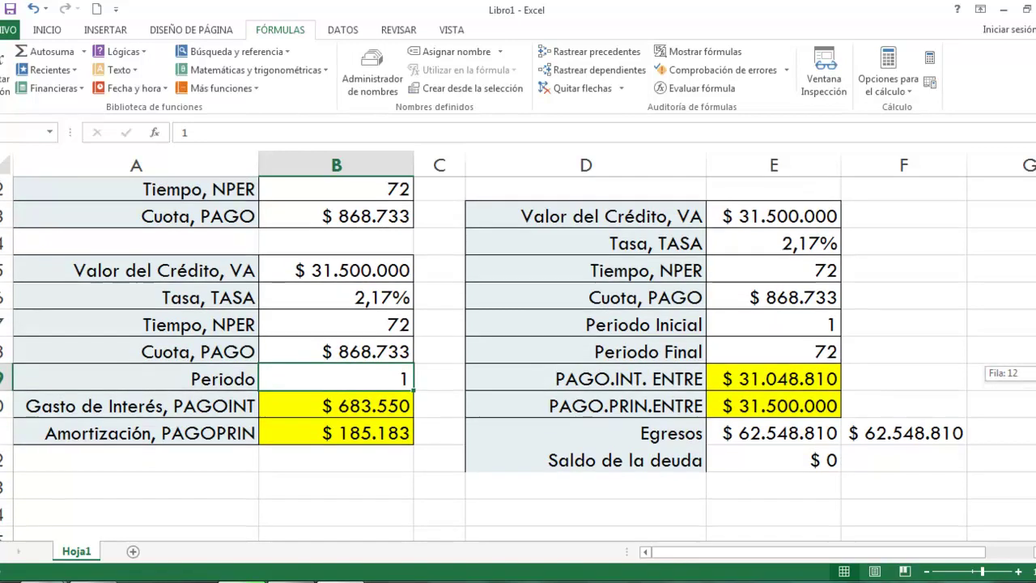
left_click(793, 382)
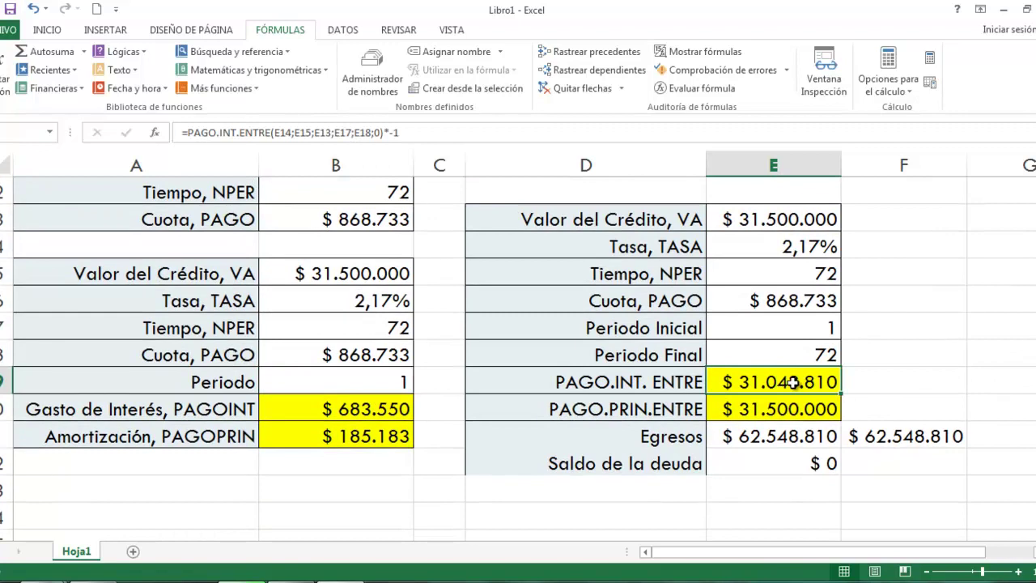
Set the final period in E18 to 12 and check the total outlays, accumulated interest and accumulated principal.
left_click(793, 361)
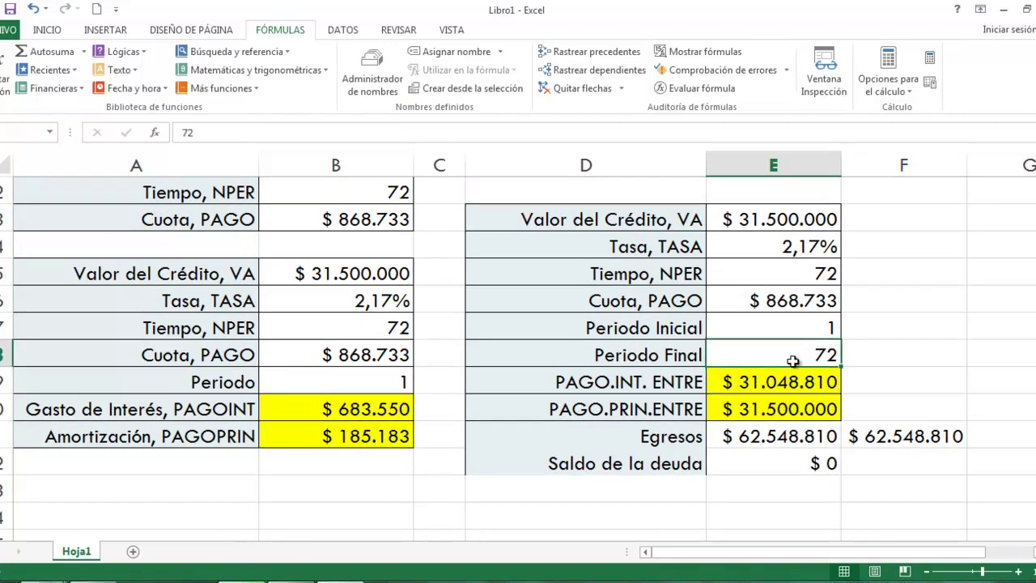
type("12")
key("Return")
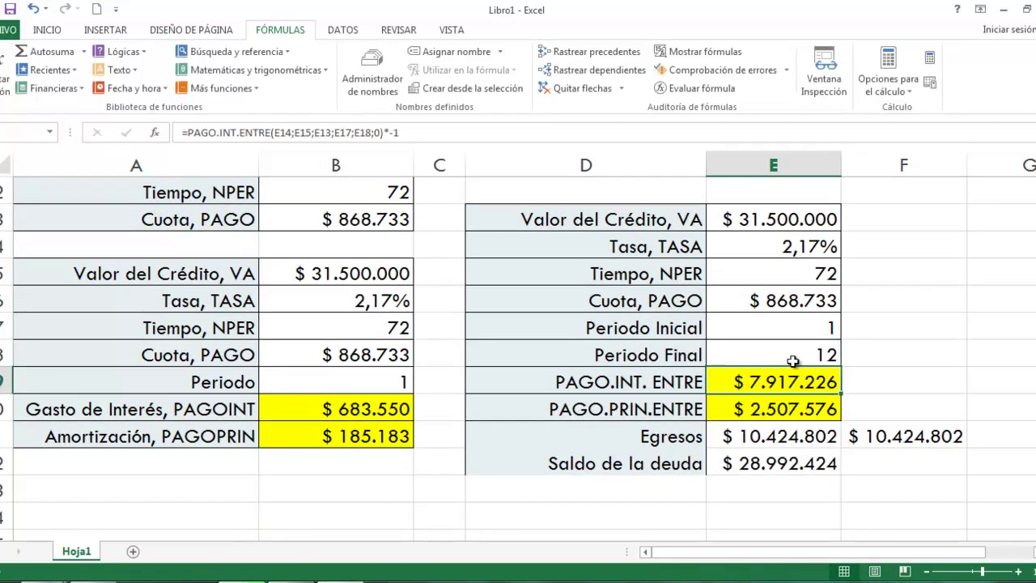
left_click(897, 439)
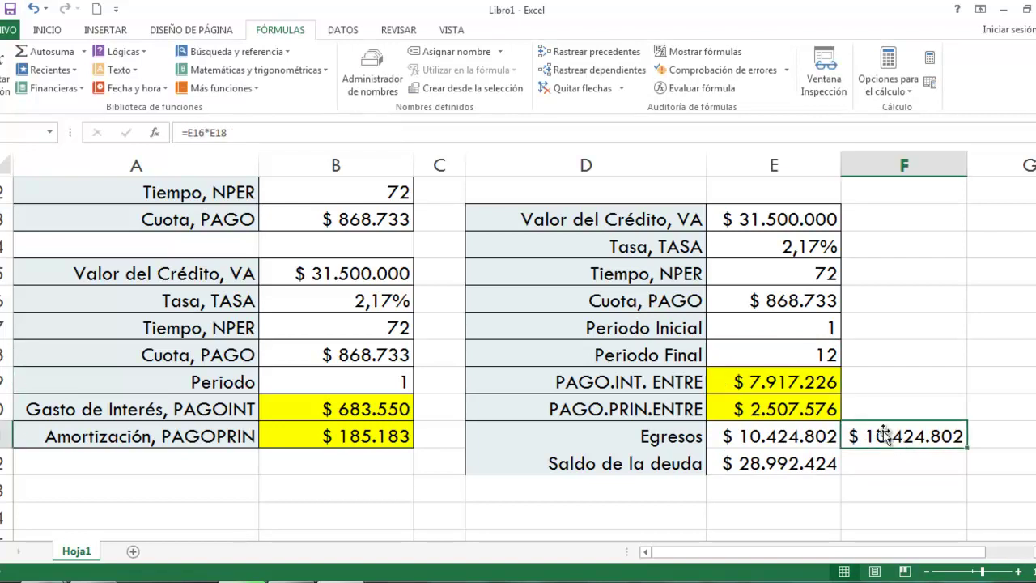
left_click(808, 383)
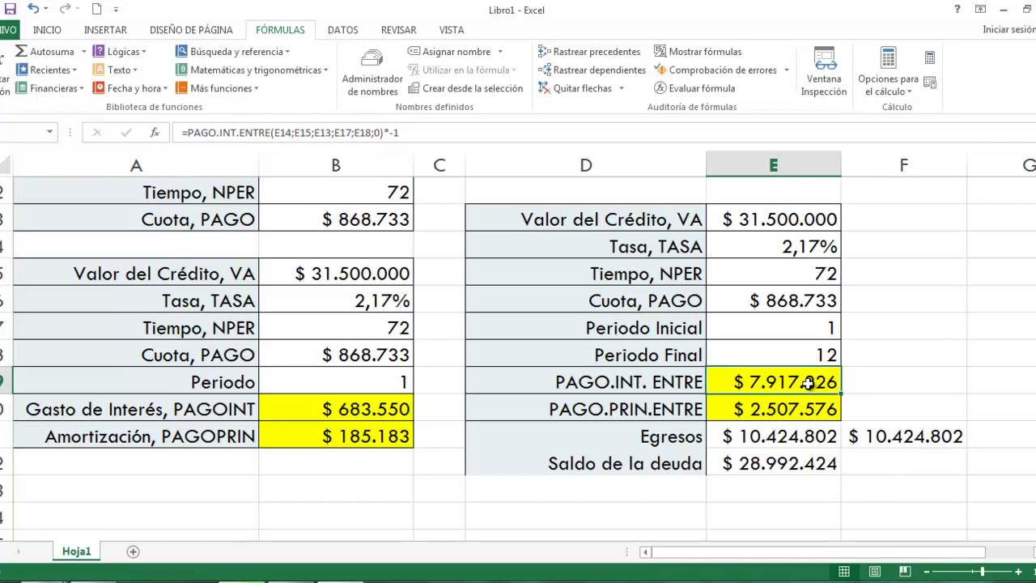
left_click(807, 410)
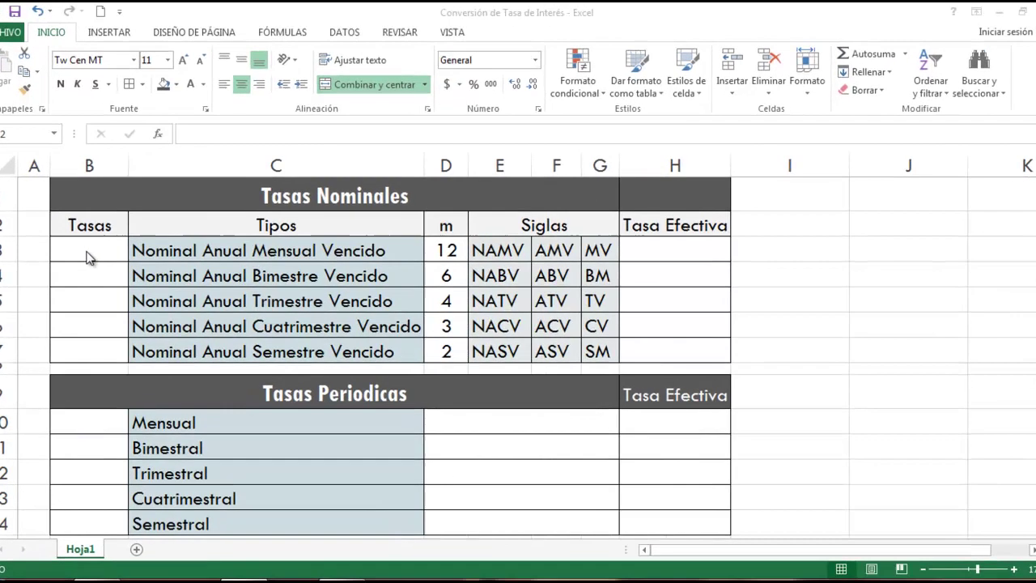
In the workbook "Conversión de Tasa de Interés", enter 12% in B3 as the Nominal Anual Mensual Vencido rate.
left_click(94, 250)
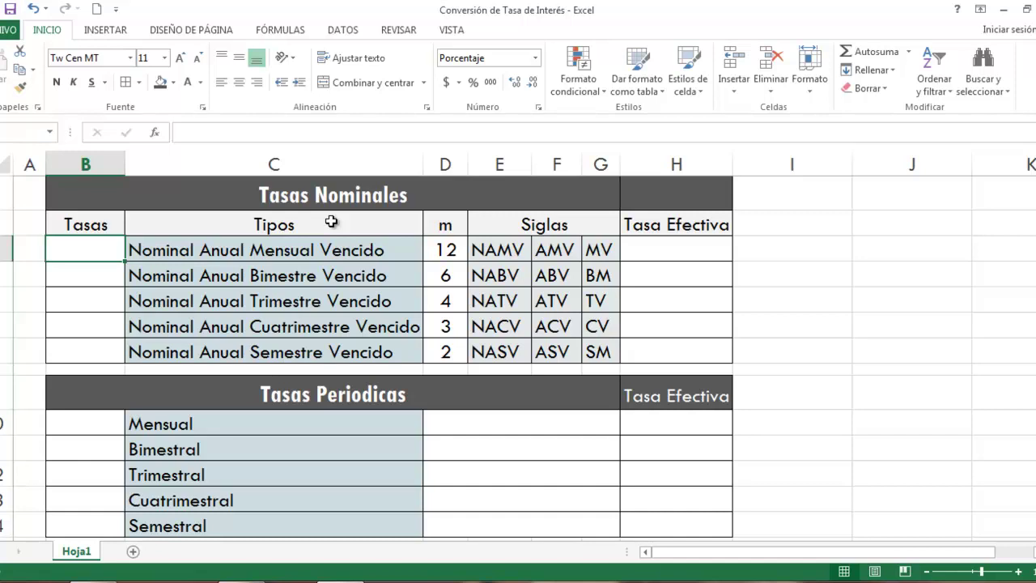
type("12")
key("Return")
key("Up")
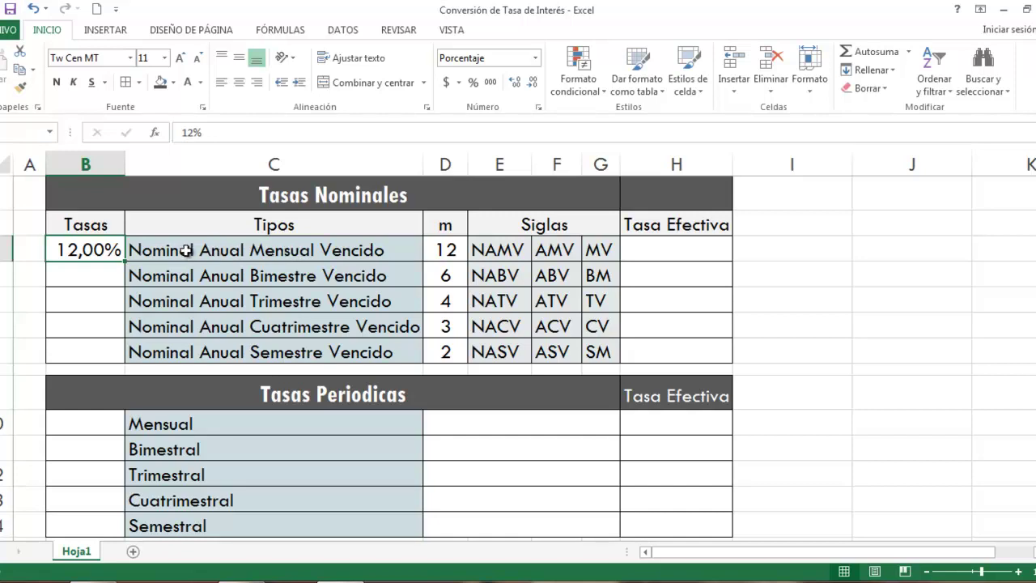
Review the nominal rate types in column C and the matching number of periods per year in column m.
left_click(229, 251)
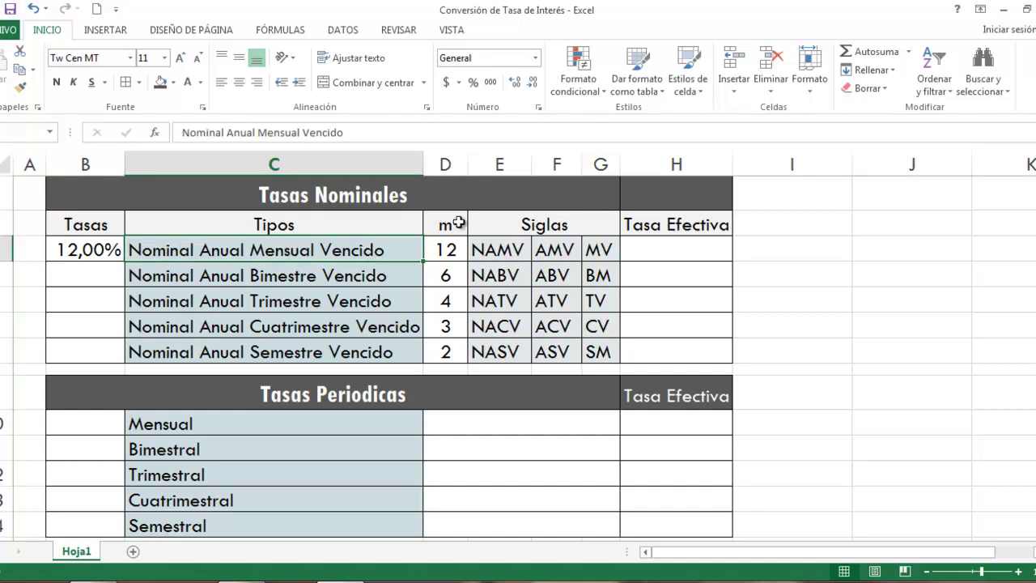
left_click(448, 249)
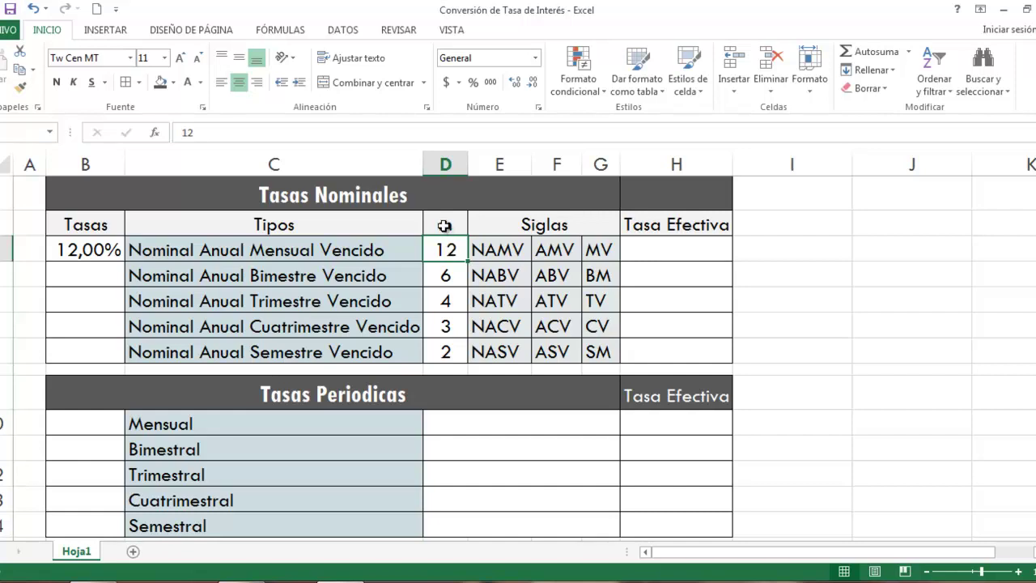
left_click(445, 226)
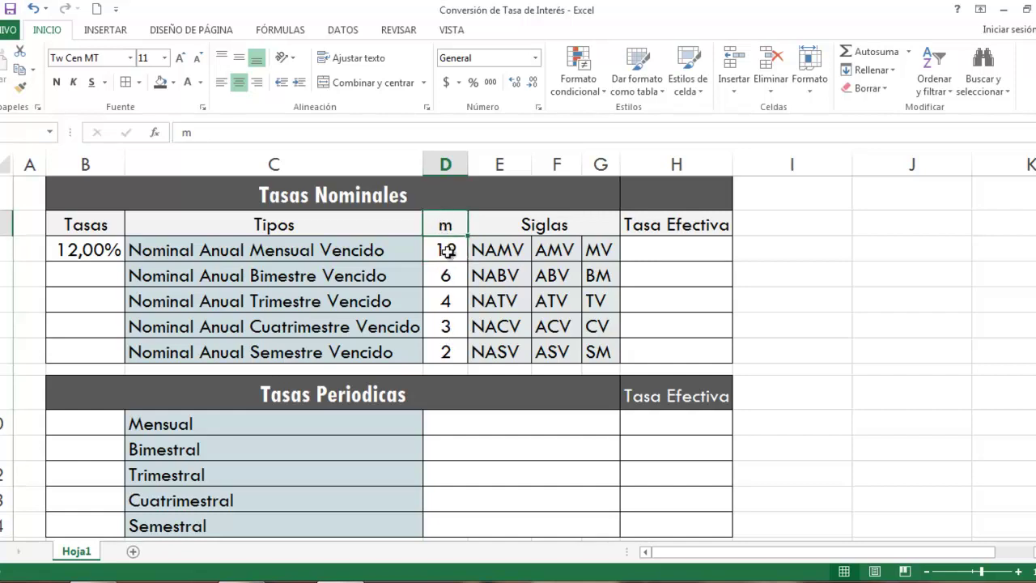
left_click(289, 279)
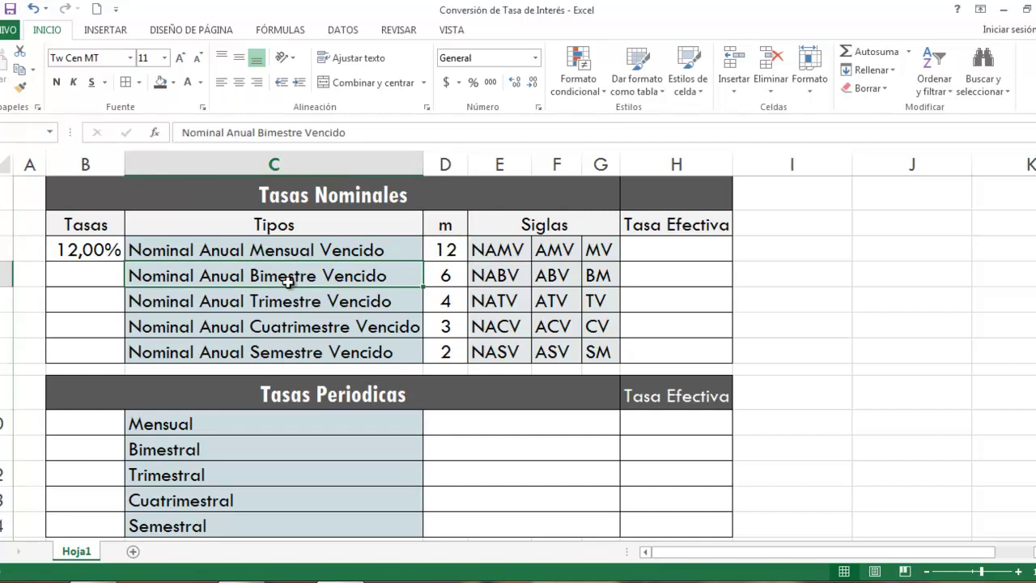
key("Right")
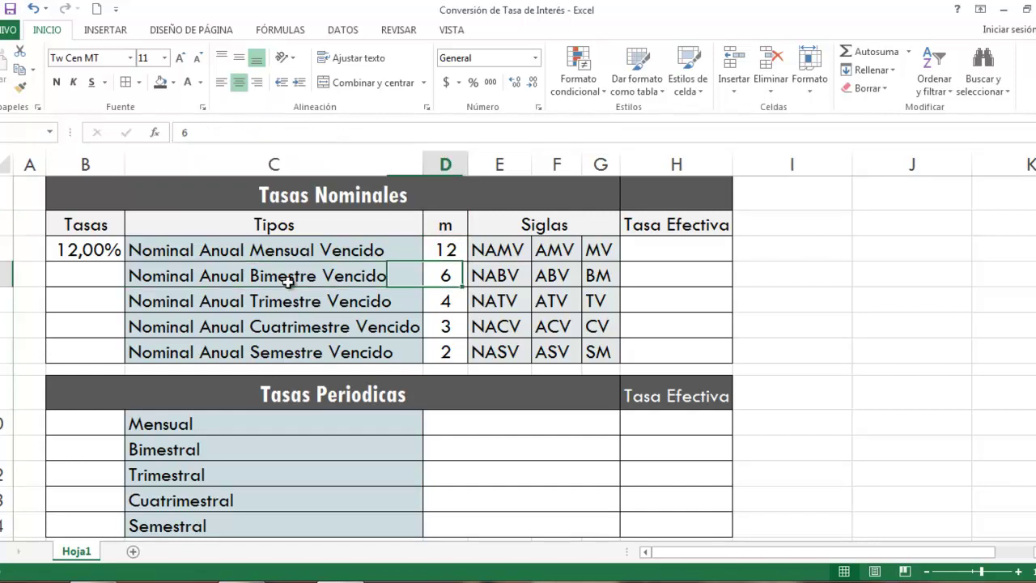
key("Down")
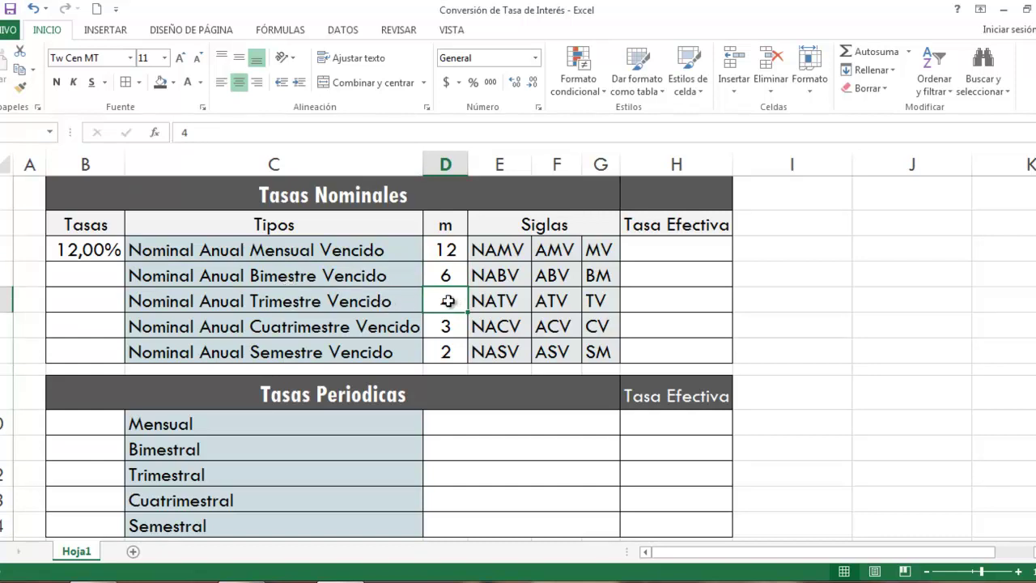
left_click(325, 328)
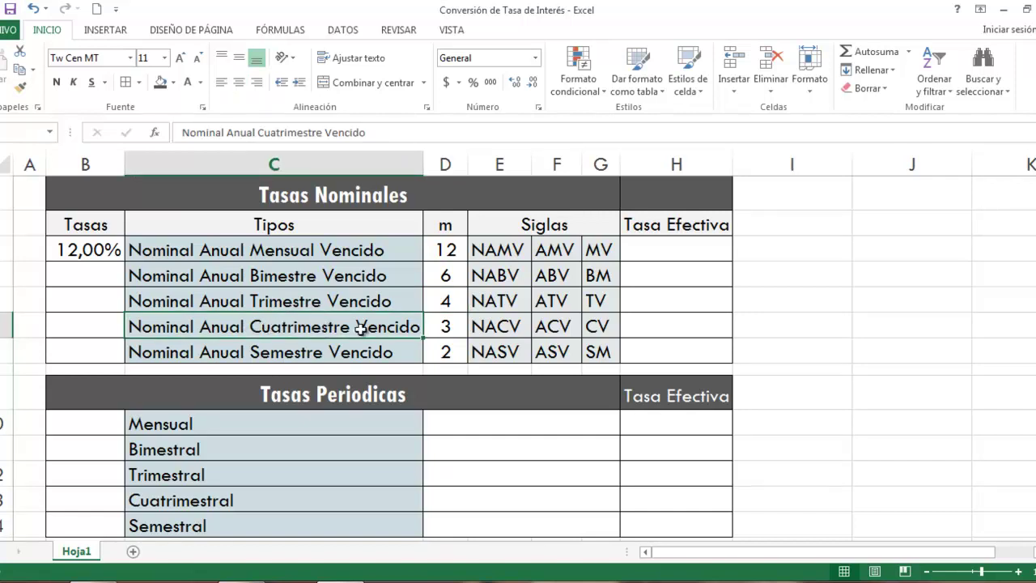
left_click(436, 325)
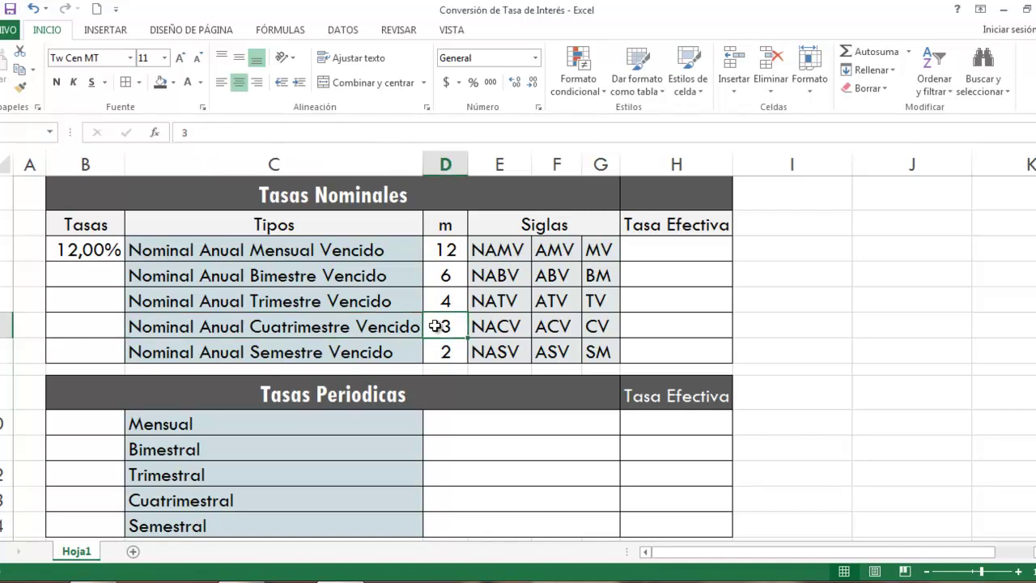
left_click(306, 353)
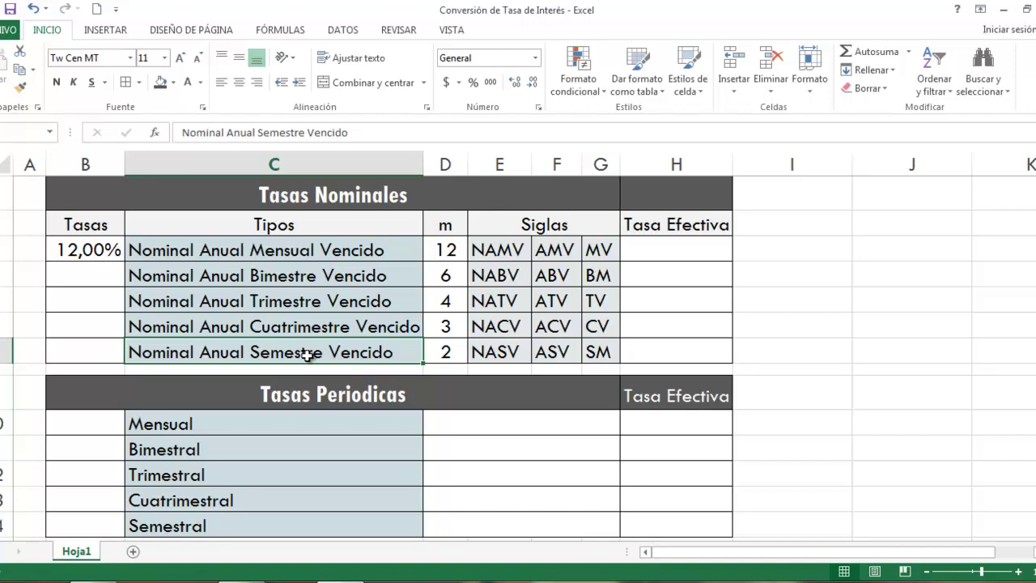
left_click(443, 354)
left_click(305, 347)
Copy the 12% rate from B3 down to the other nominal rate types through B7.
left_click(103, 250)
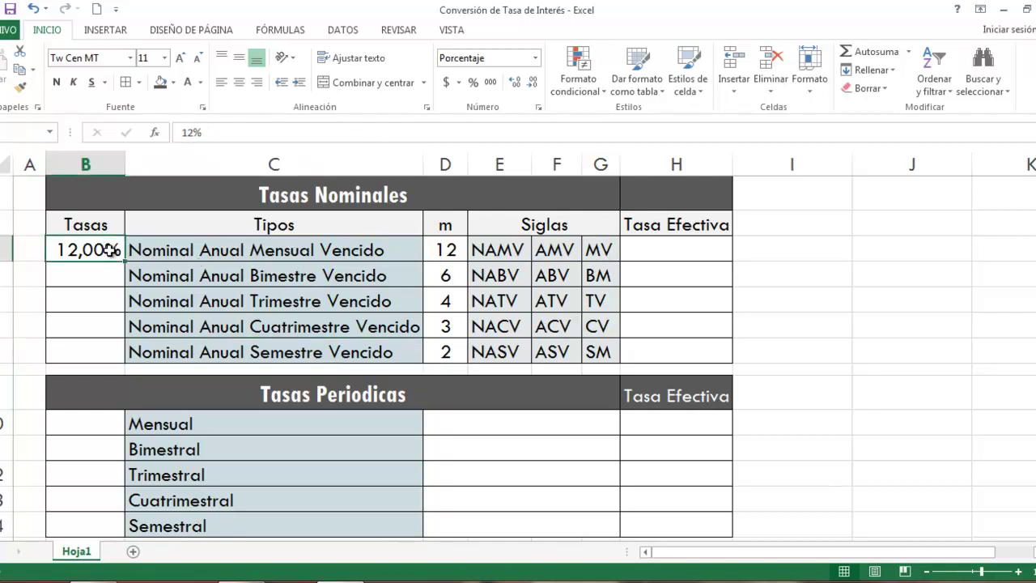
left_click_drag(127, 259, 123, 352)
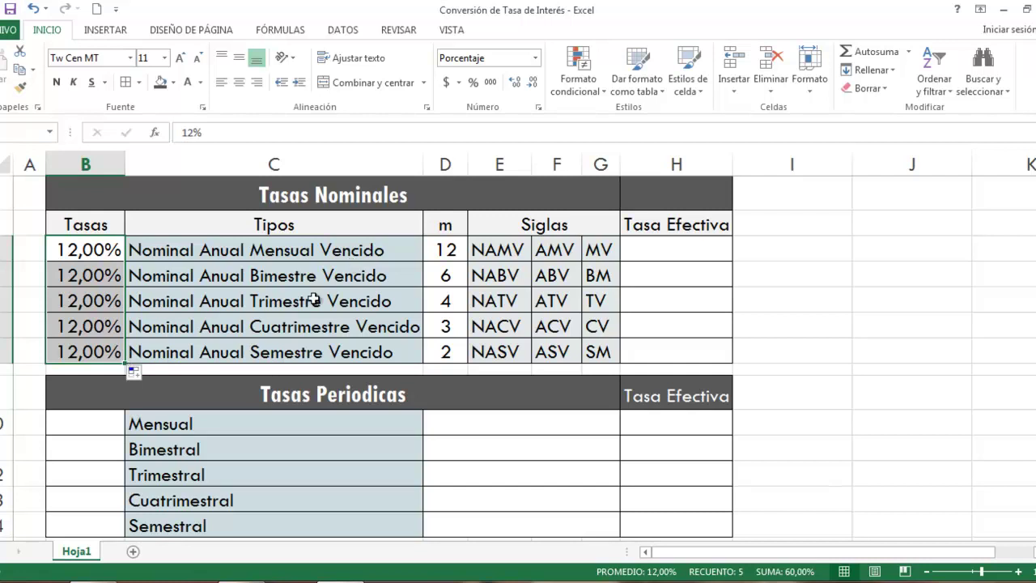
Insert the financial function INT.EFECTIVO in H3 with B3 as Tasa_nominal and D3 as Núm_per_año.
left_click(673, 244)
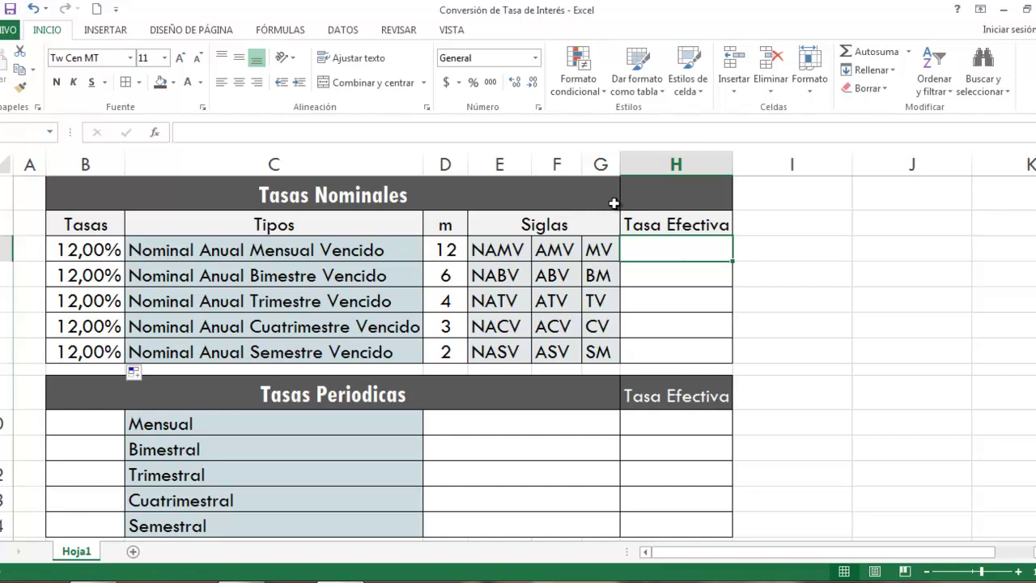
left_click(278, 32)
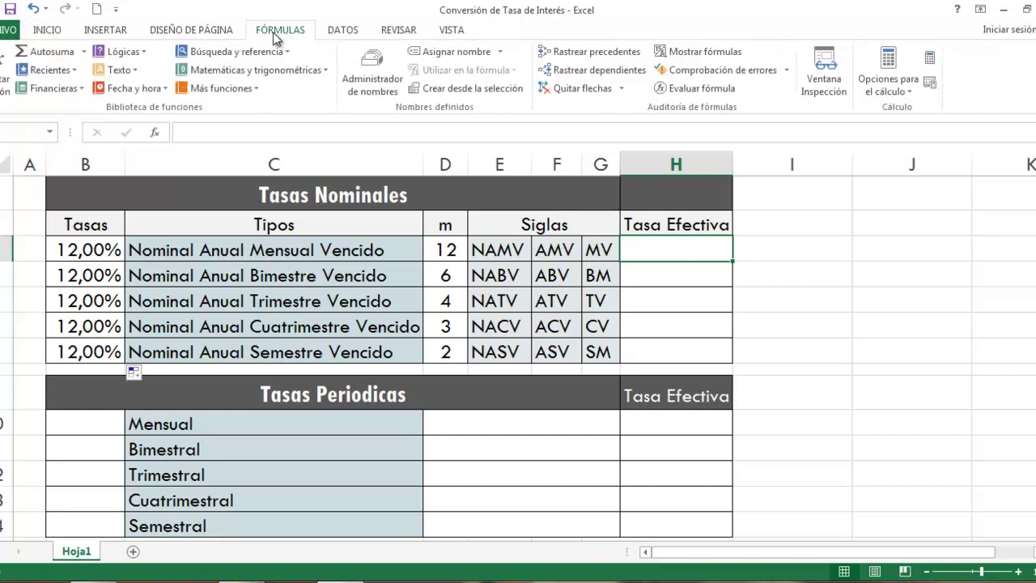
left_click(55, 88)
left_click_drag(173, 152, 171, 188)
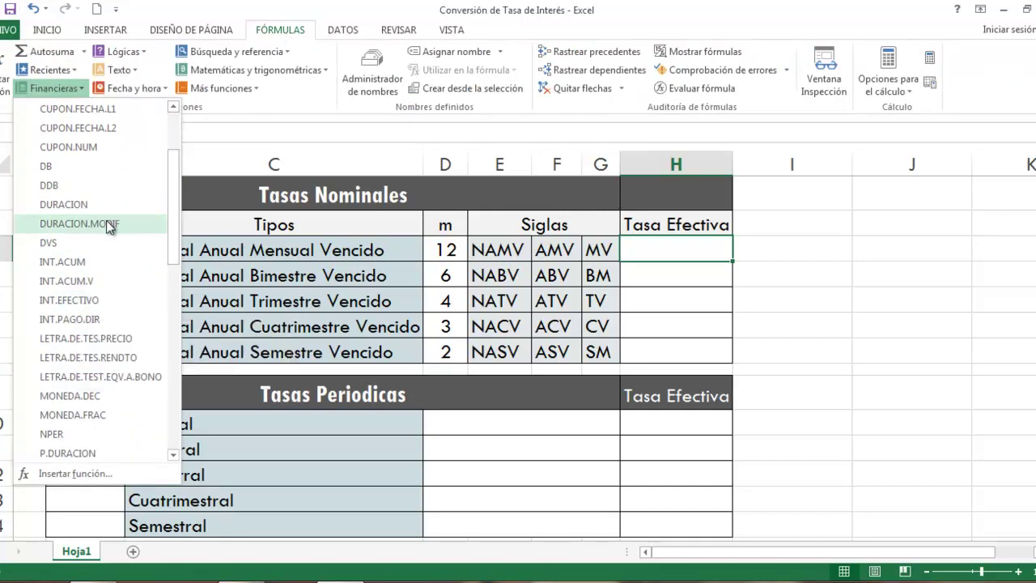
left_click(74, 301)
left_click_drag(789, 254, 583, 312)
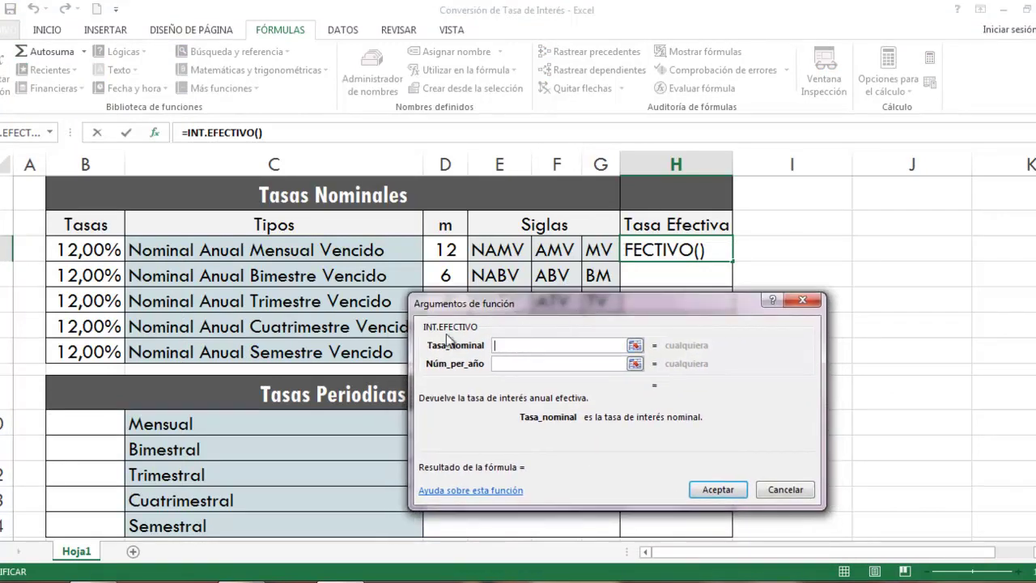
left_click(102, 248)
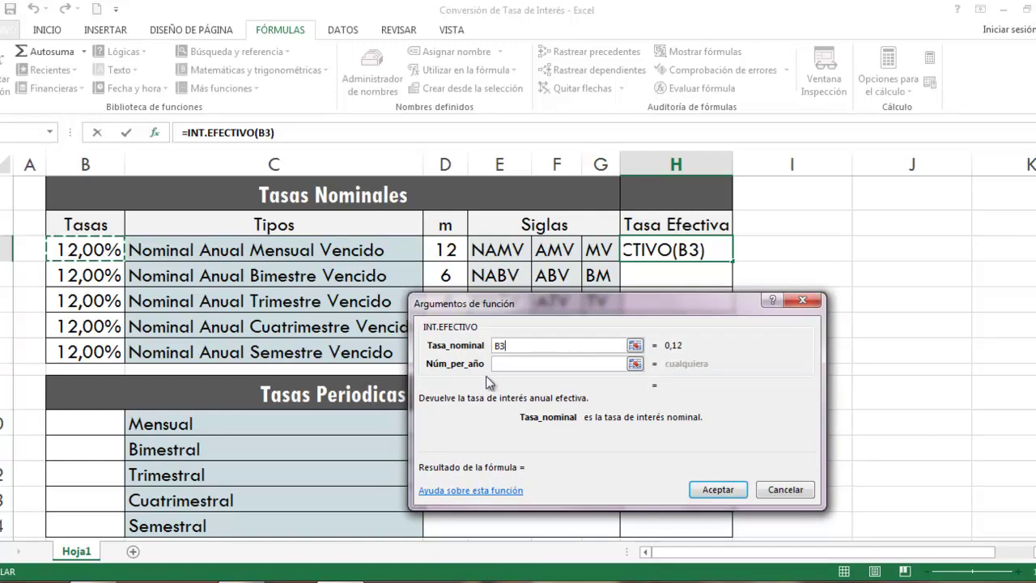
left_click(508, 364)
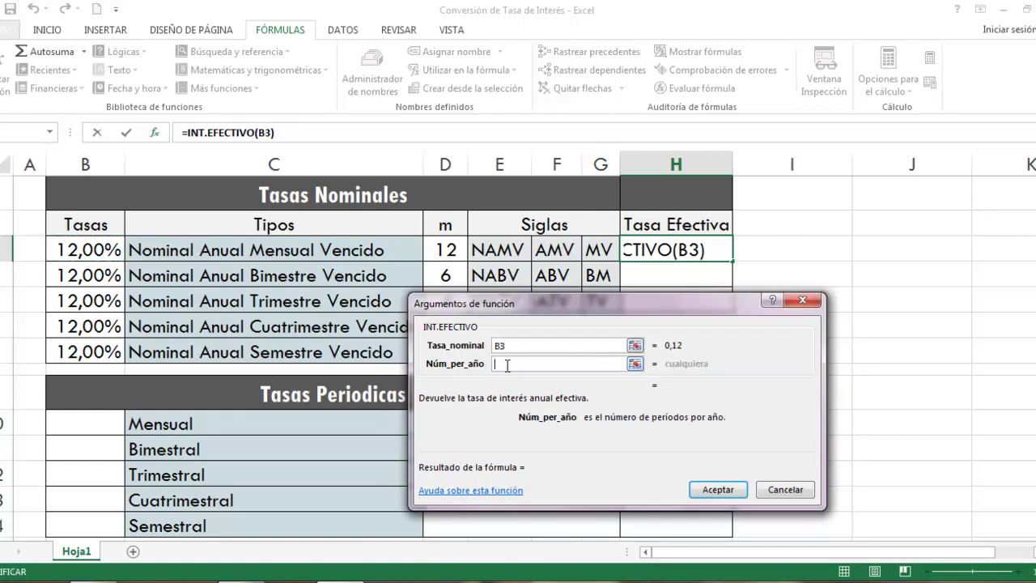
left_click(451, 252)
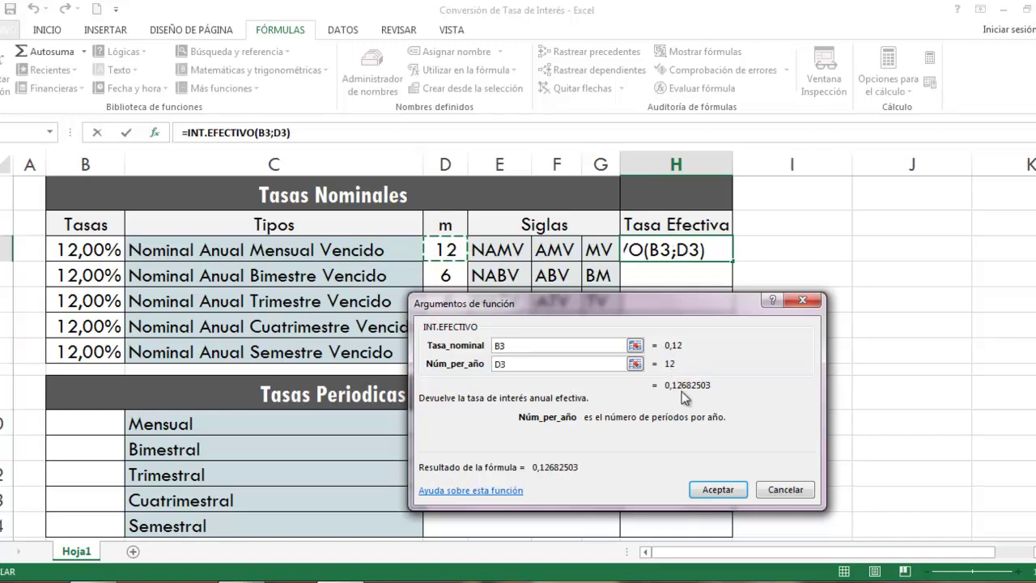
key("Return")
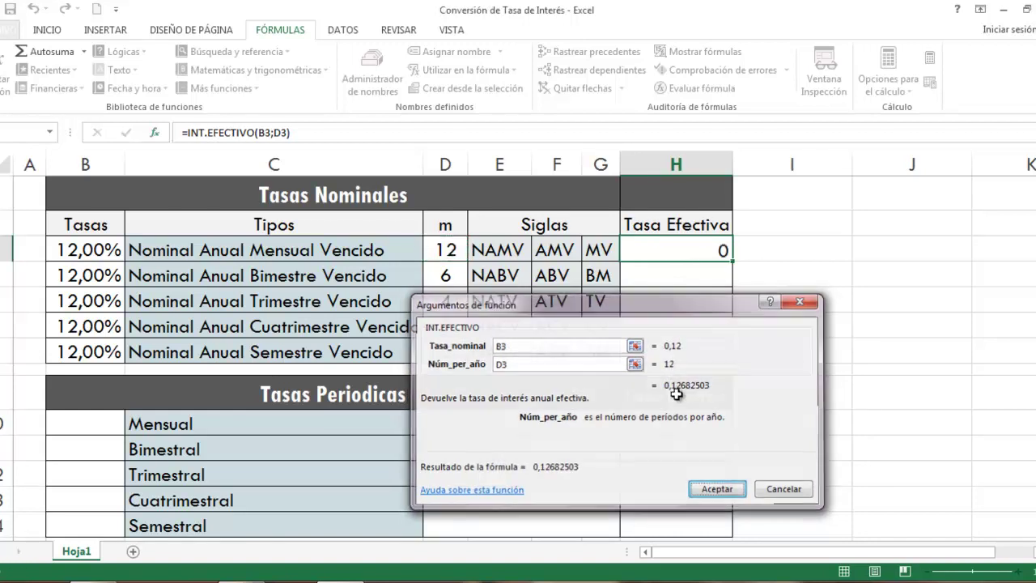
Format the effective rate in H3 as a percentage with two decimal places.
left_click(44, 34)
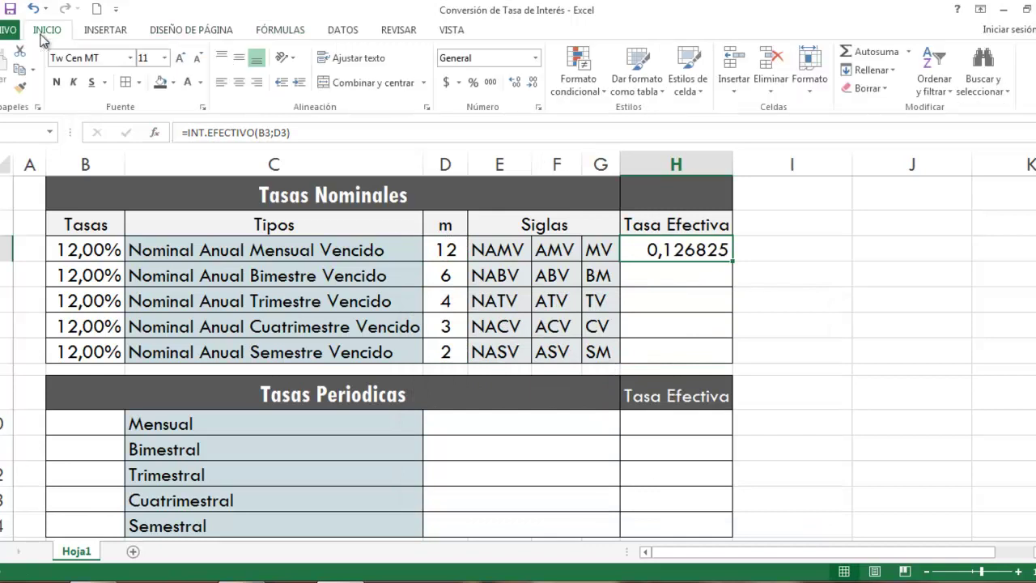
left_click(471, 83)
left_click(516, 83)
left_click(516, 83)
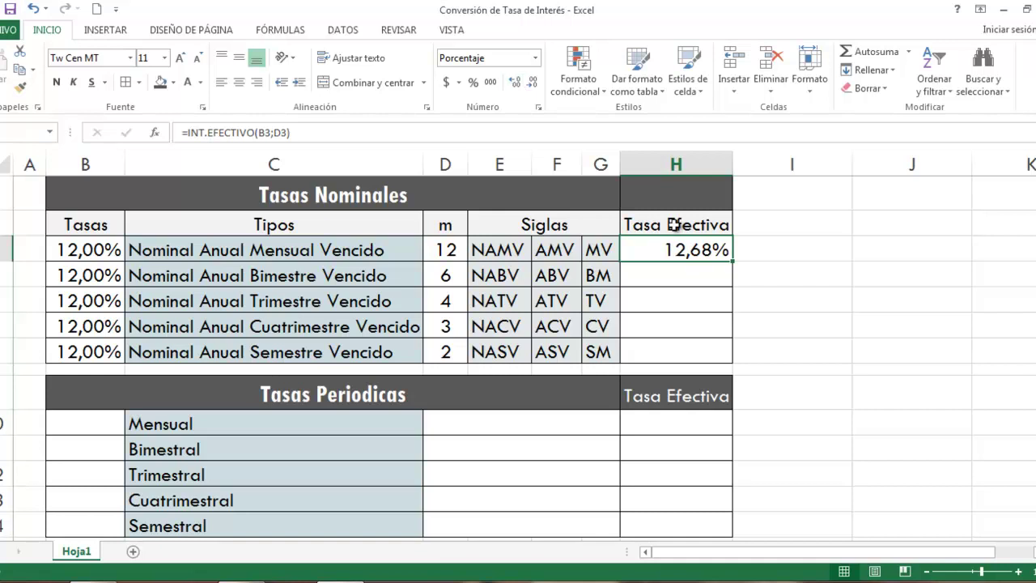
Check the cell references of the H3 formula and copy it down the Tasa Efectiva column through H7.
double_click(684, 251)
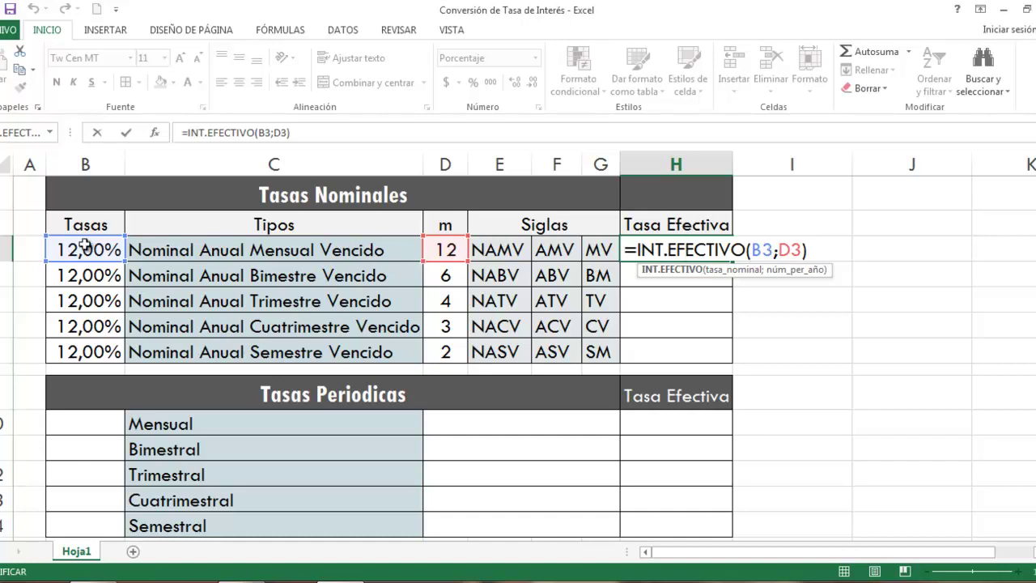
key("Return")
left_click(717, 255)
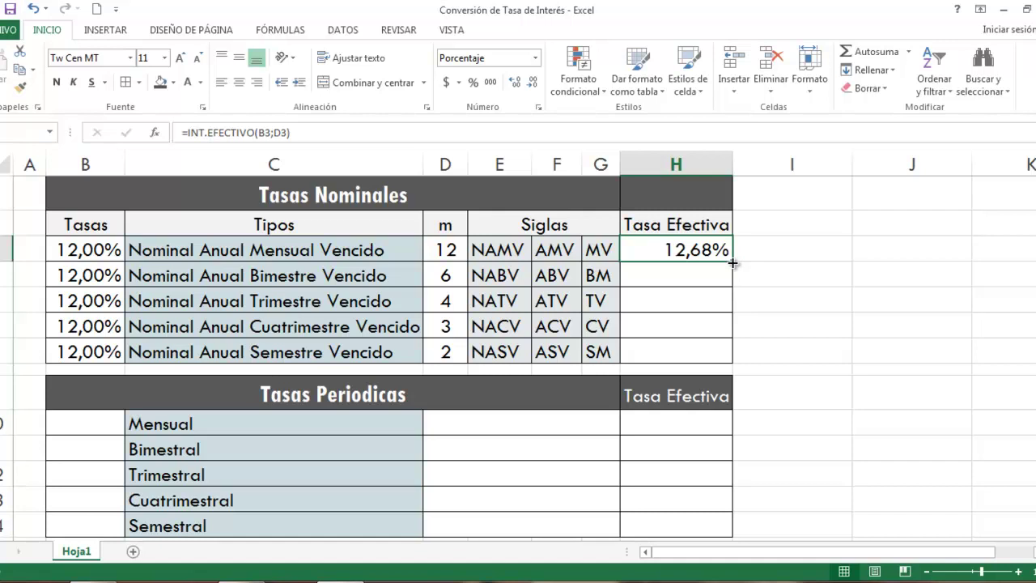
left_click_drag(732, 263, 730, 358)
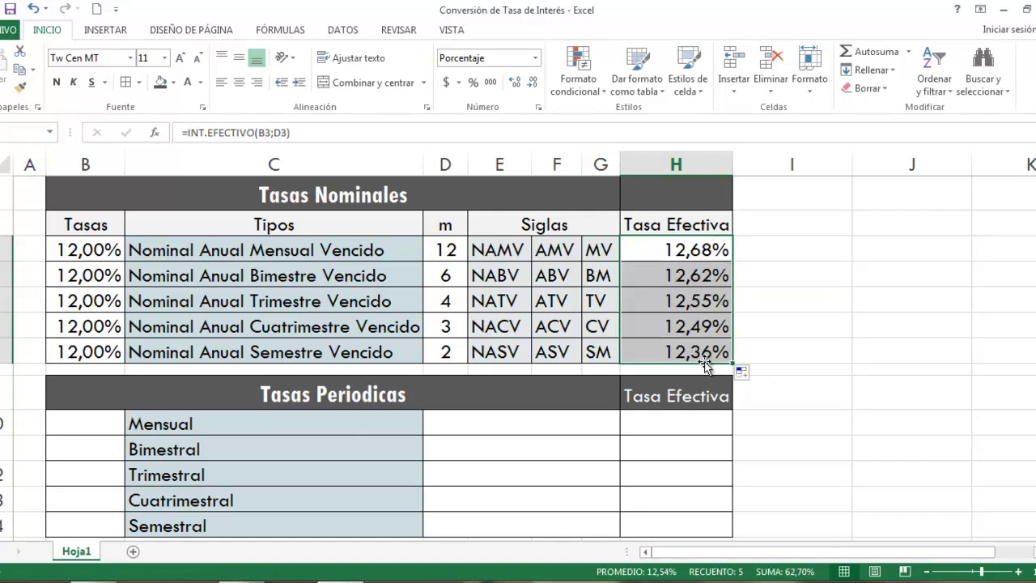
Review the copied INT.EFECTIVO formulas in H4:H7 and compare the effective rates of the nominal rate types.
double_click(700, 276)
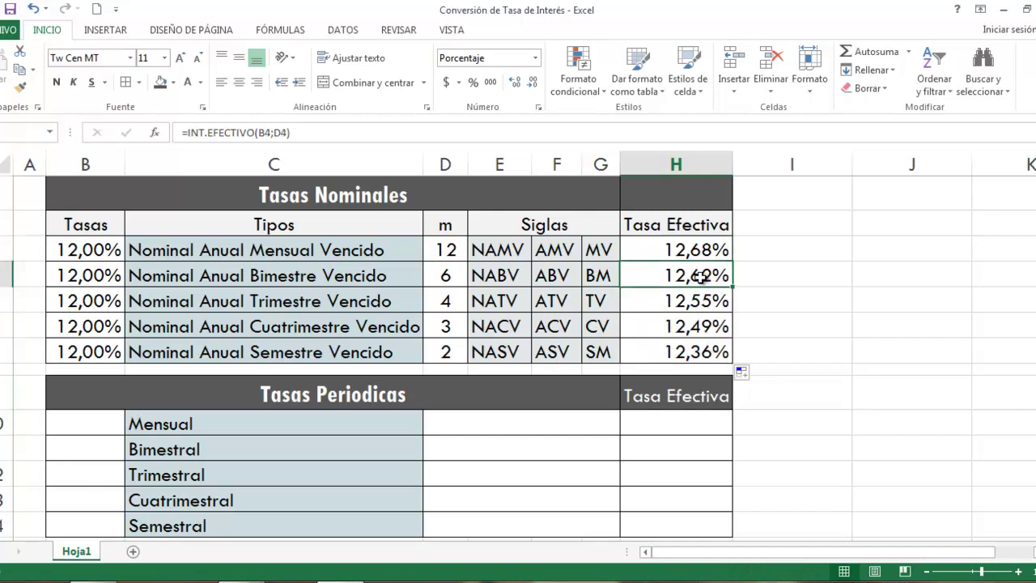
key("Return")
key("F2")
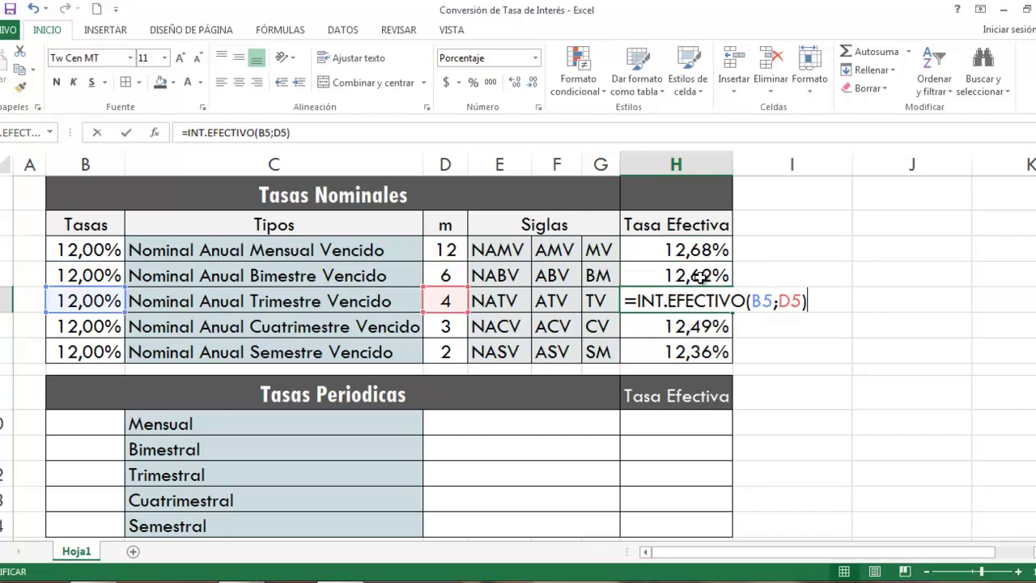
key("Return")
key("F2")
key("Return")
key("F2")
key("Return")
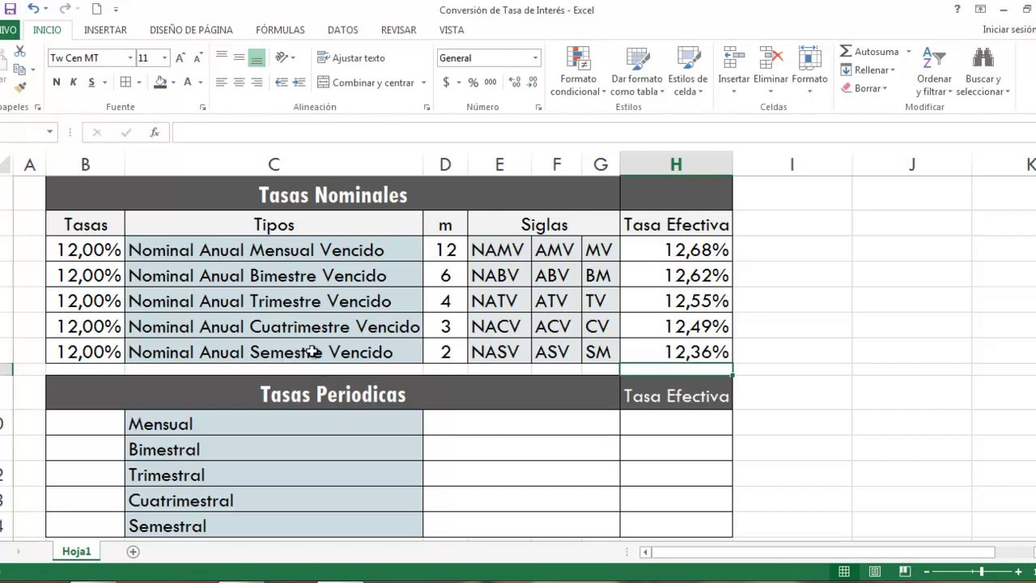
left_click(283, 252)
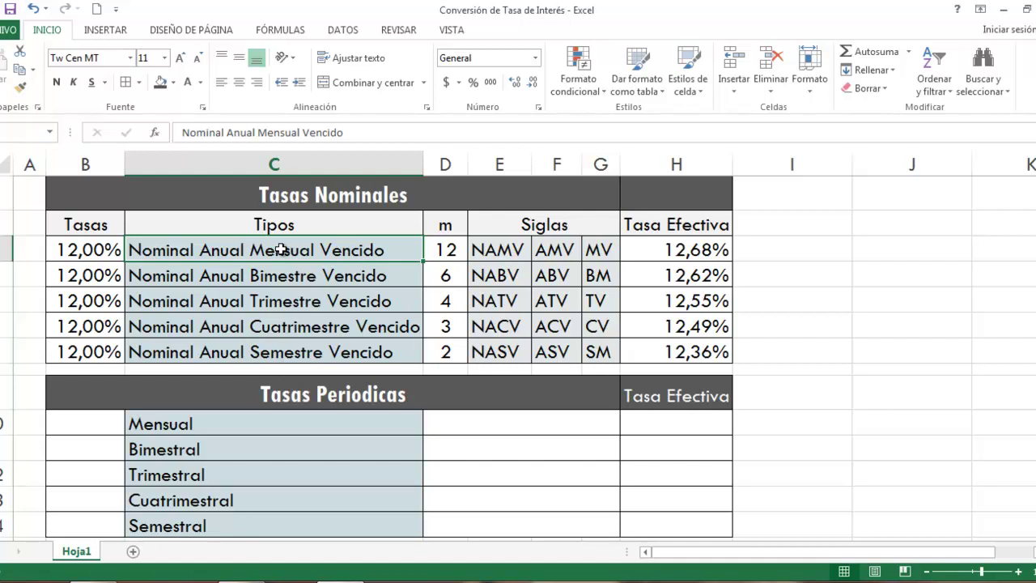
left_click(692, 253)
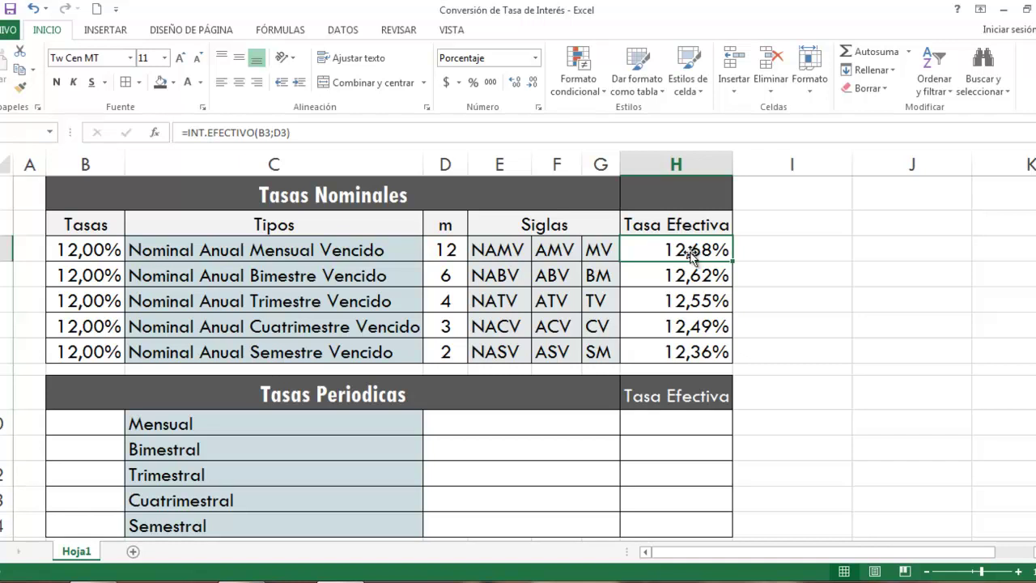
left_click_drag(689, 252, 692, 351)
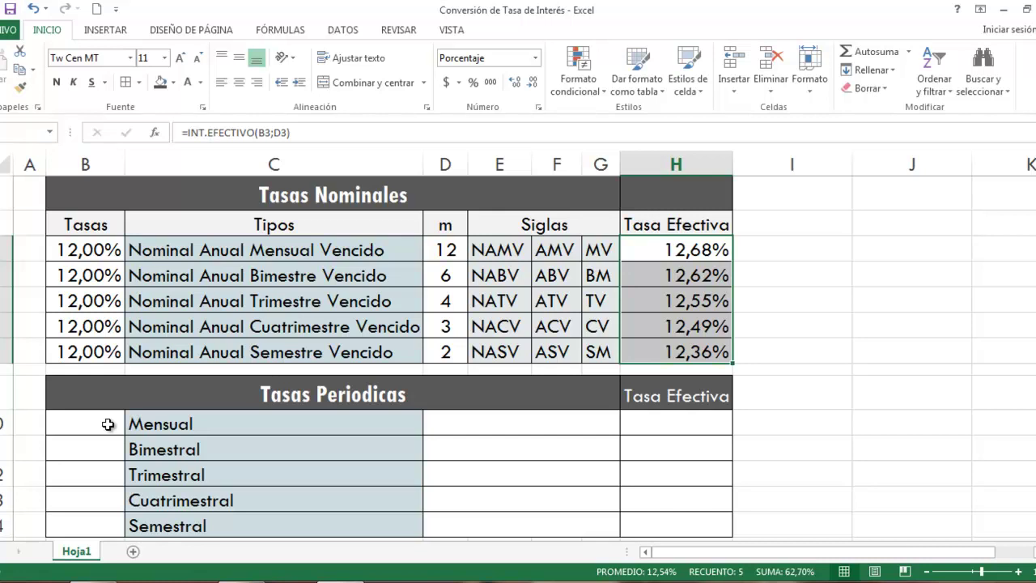
Calculate the monthly periodic rate in B10 by dividing the nominal rate by its periods per year, =B3/D3.
left_click(82, 418)
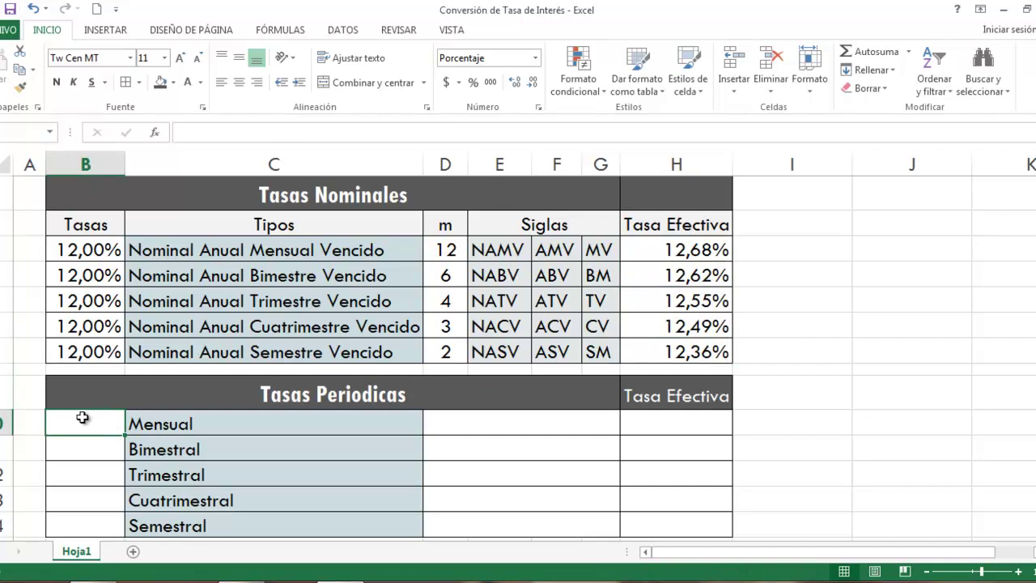
type("=")
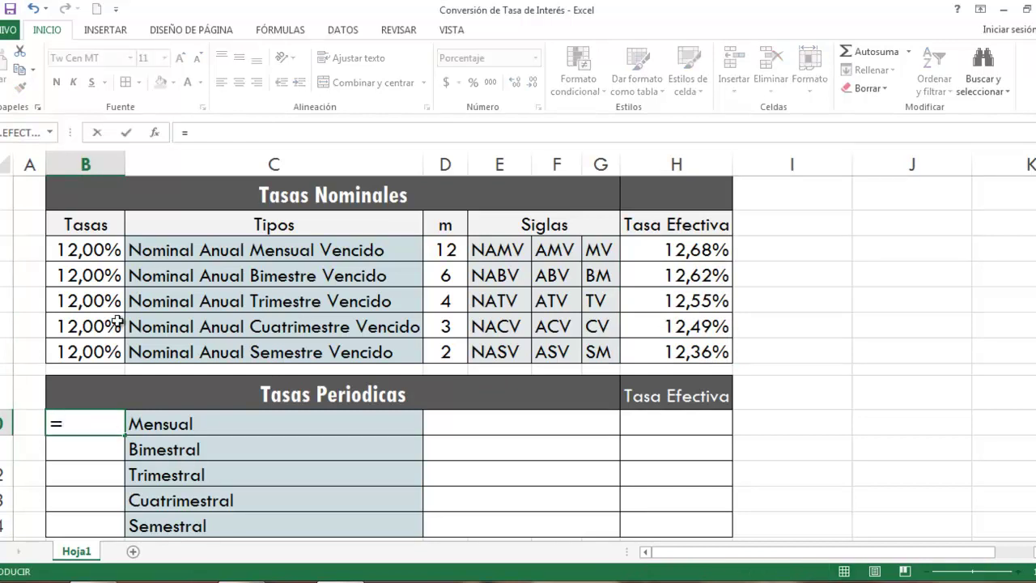
left_click(96, 249)
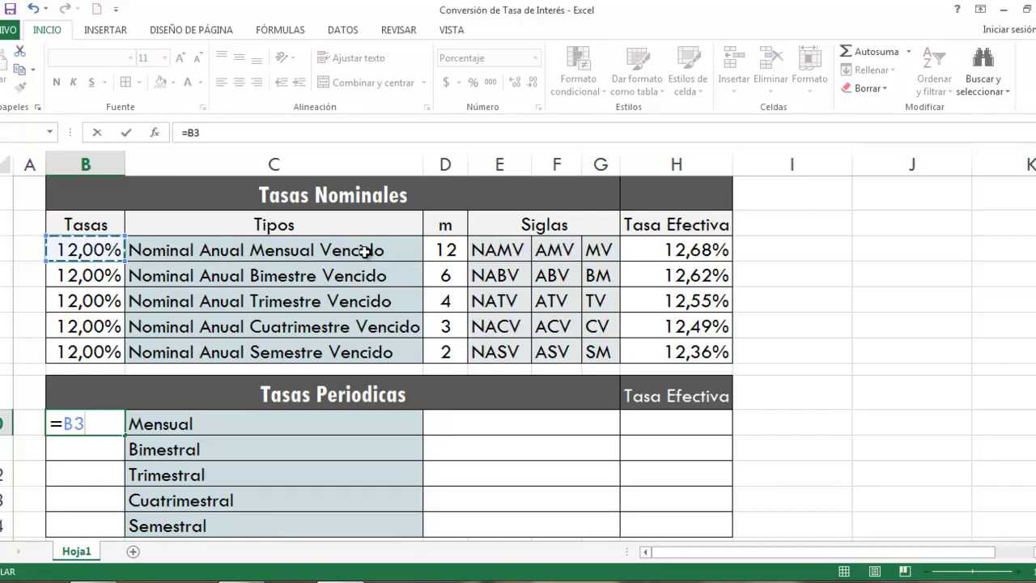
type("/")
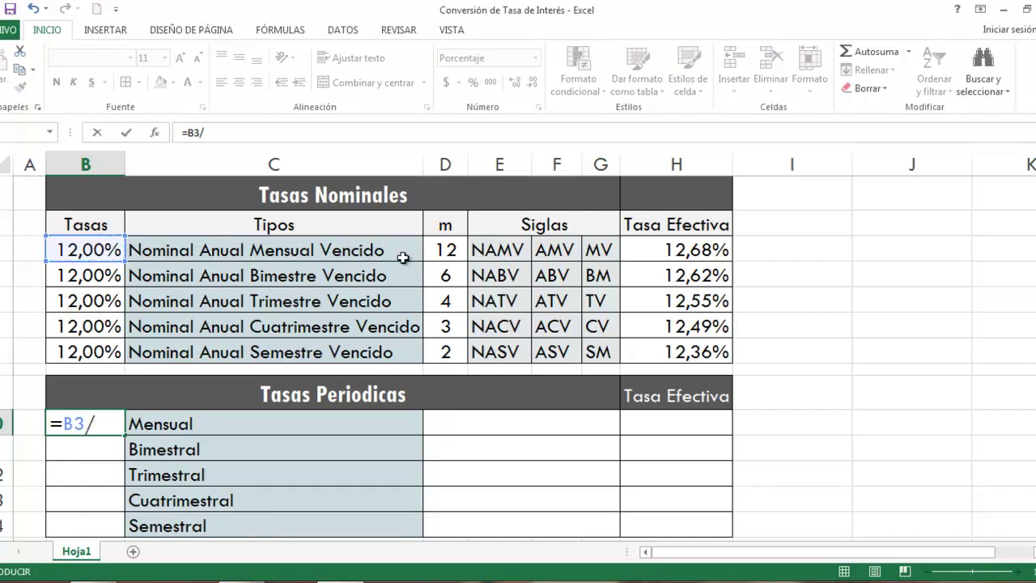
left_click(458, 250)
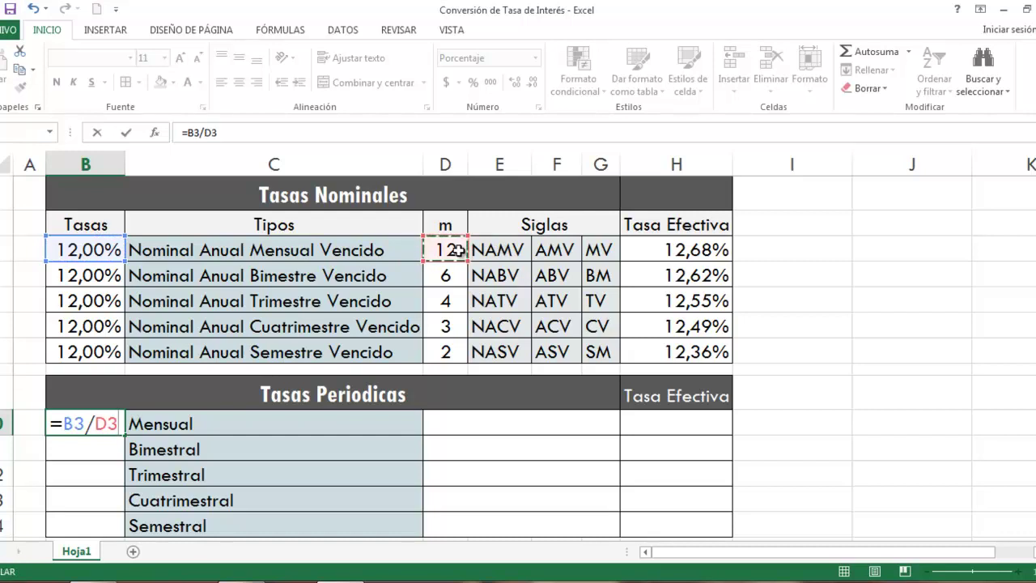
key("Return")
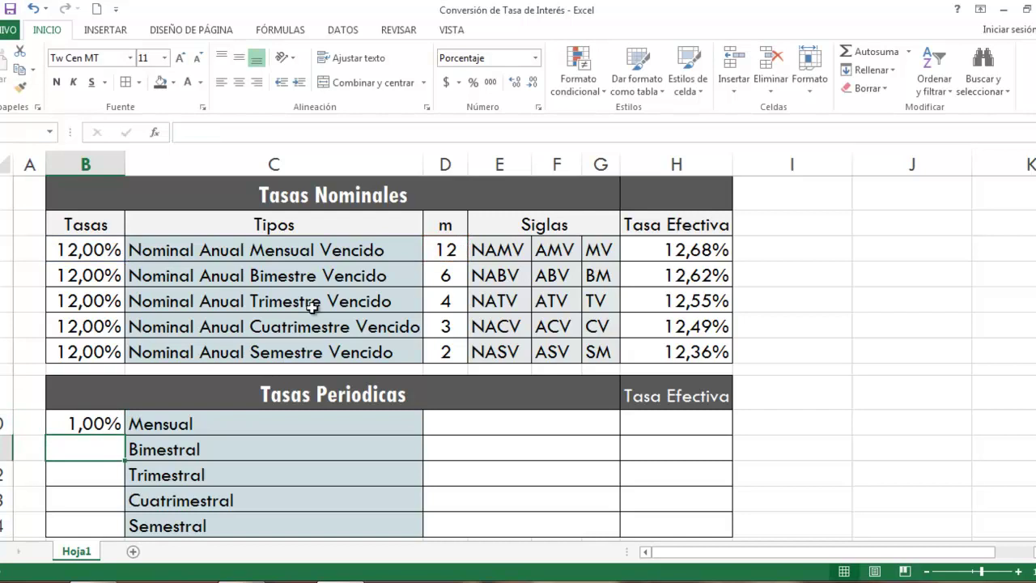
Copy the B10 formula down through B14 for the other periodic rates and look over the Tasas Periodicas rows.
left_click(115, 422)
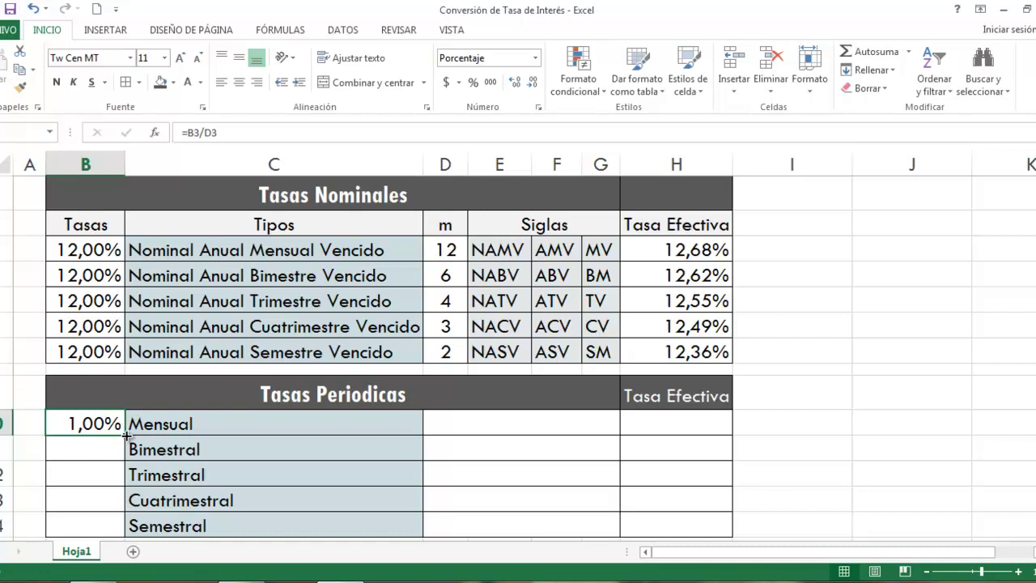
left_click_drag(126, 434, 95, 526)
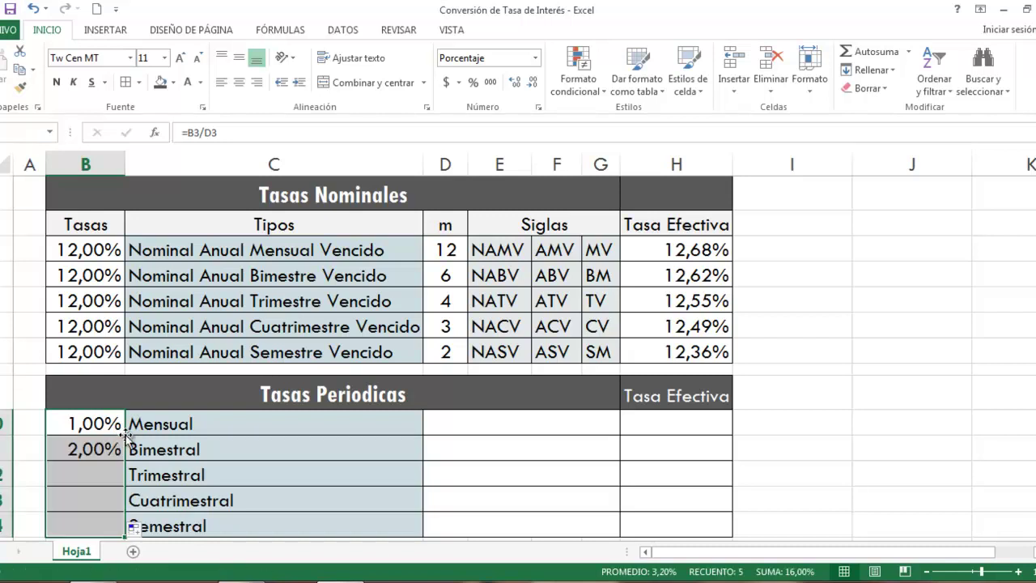
left_click(95, 525)
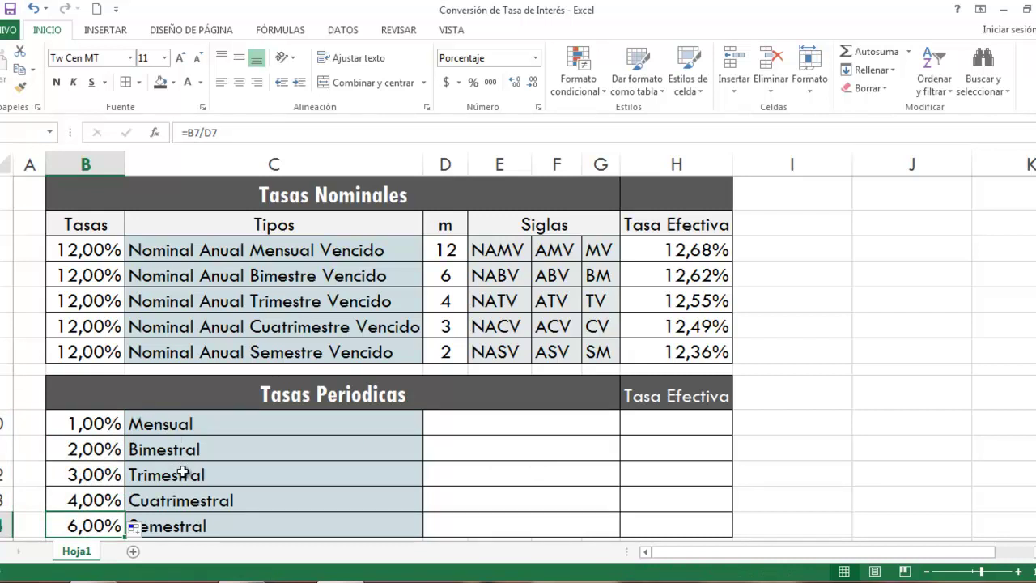
left_click_drag(113, 423, 203, 525)
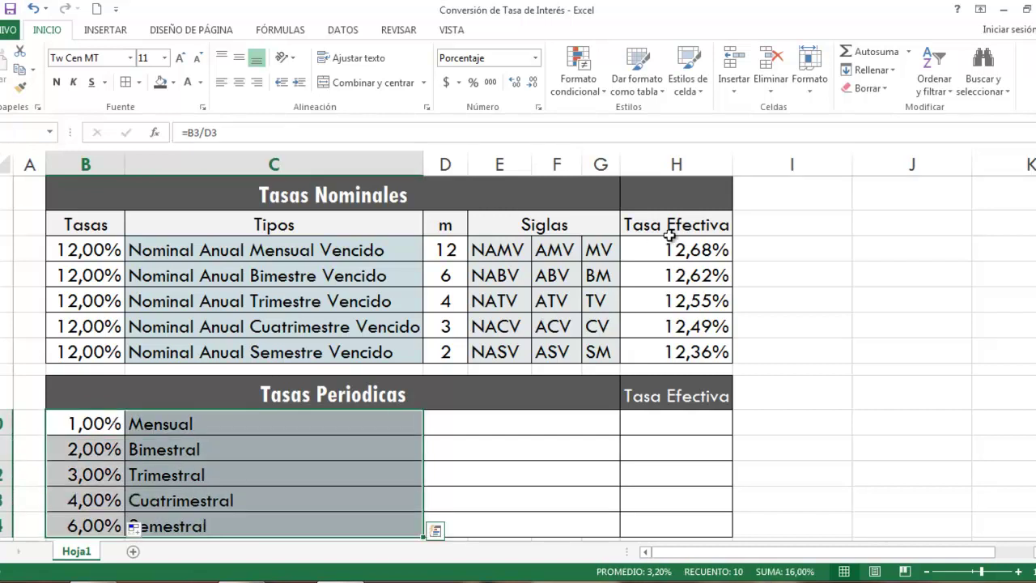
Label each effective rate of the Tasas Nominales table with E.A. in I3:I7.
left_click_drag(678, 250, 683, 354)
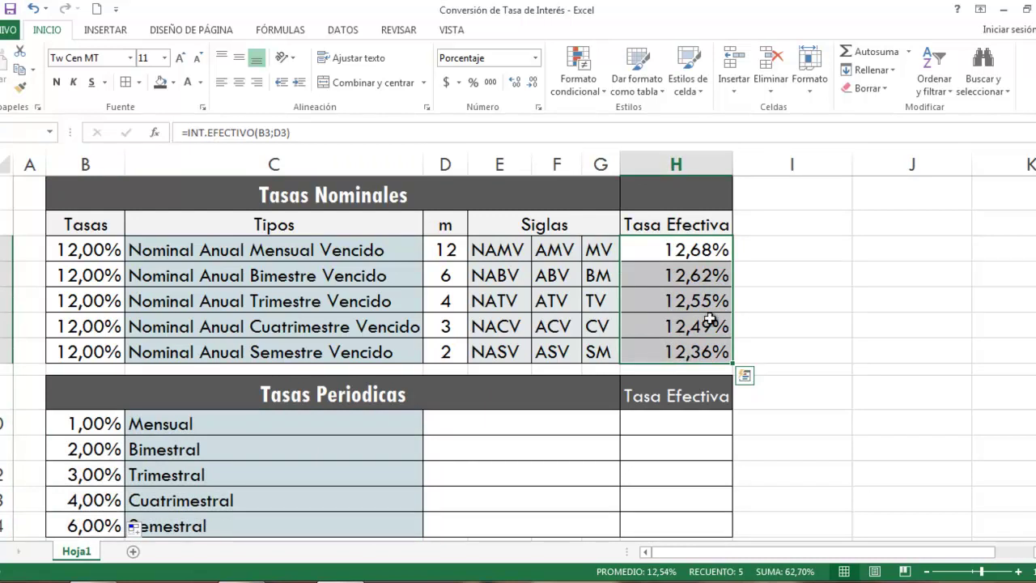
left_click(772, 257)
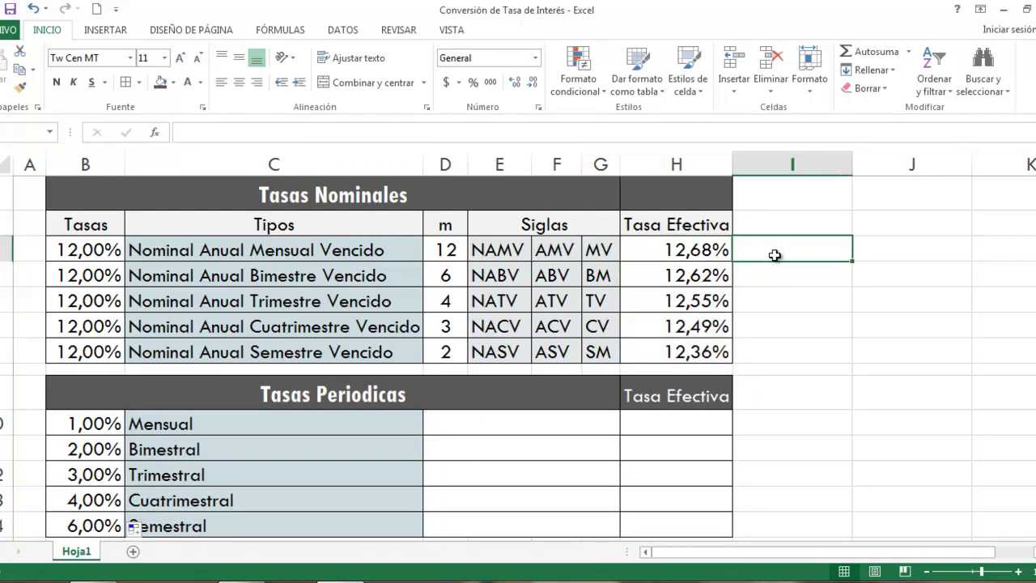
type("E.A.")
key("ctrl+Return")
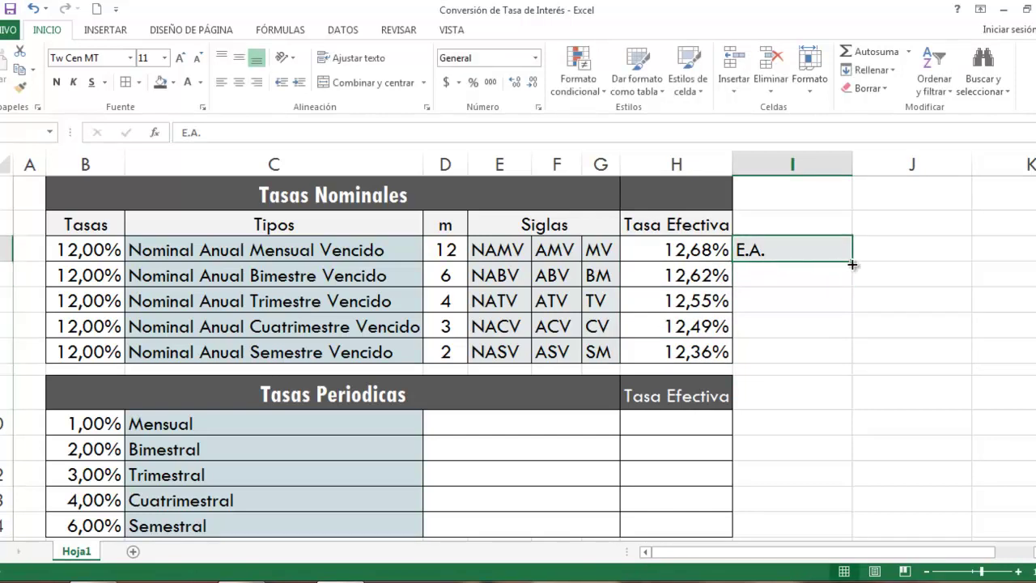
left_click_drag(851, 263, 842, 364)
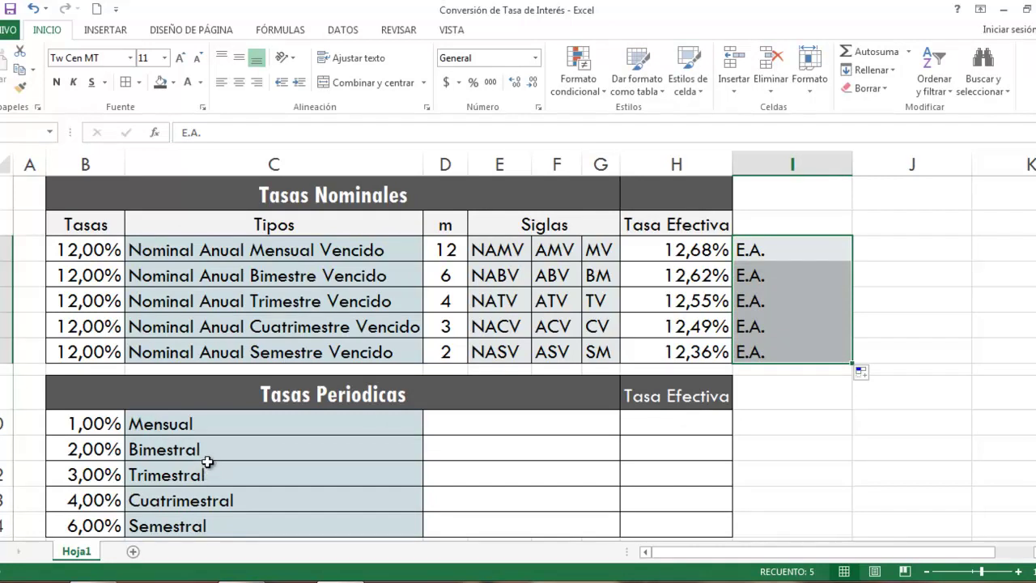
Enter the formula =(1+B10)^D3-1 in H10 to convert the monthly periodic rate to an effective rate.
left_click(683, 425)
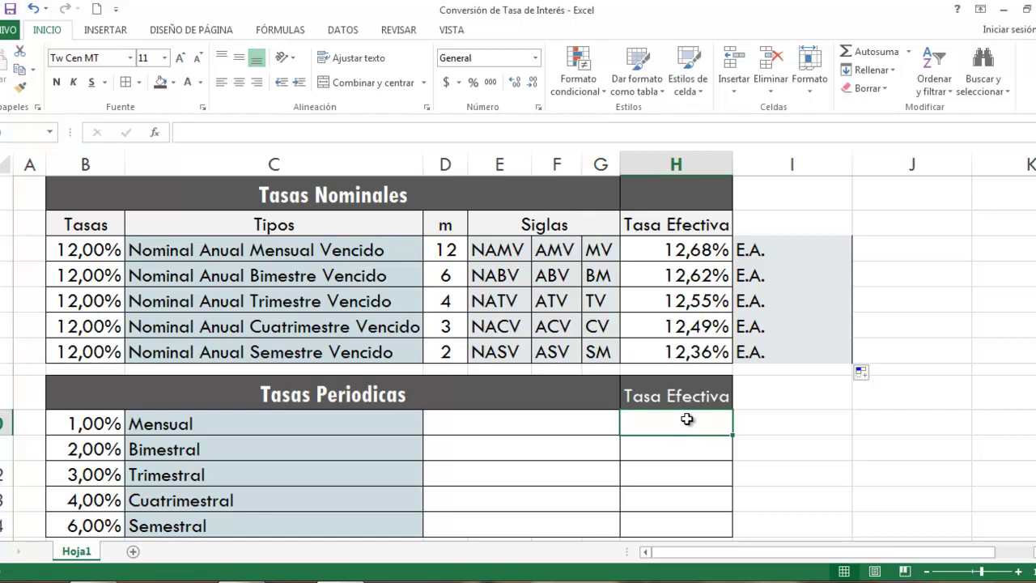
type("=(")
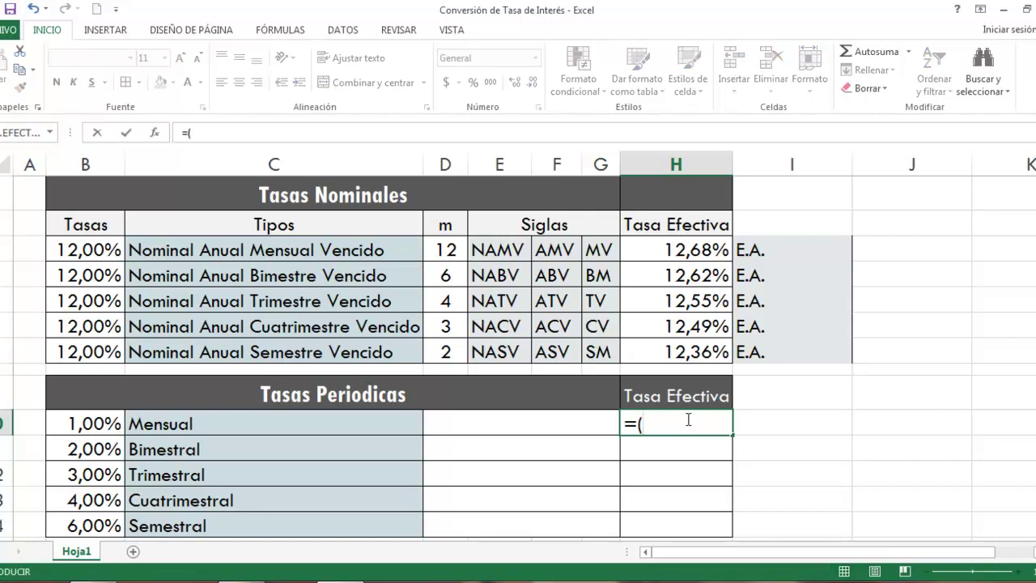
type("1+")
left_click(89, 418)
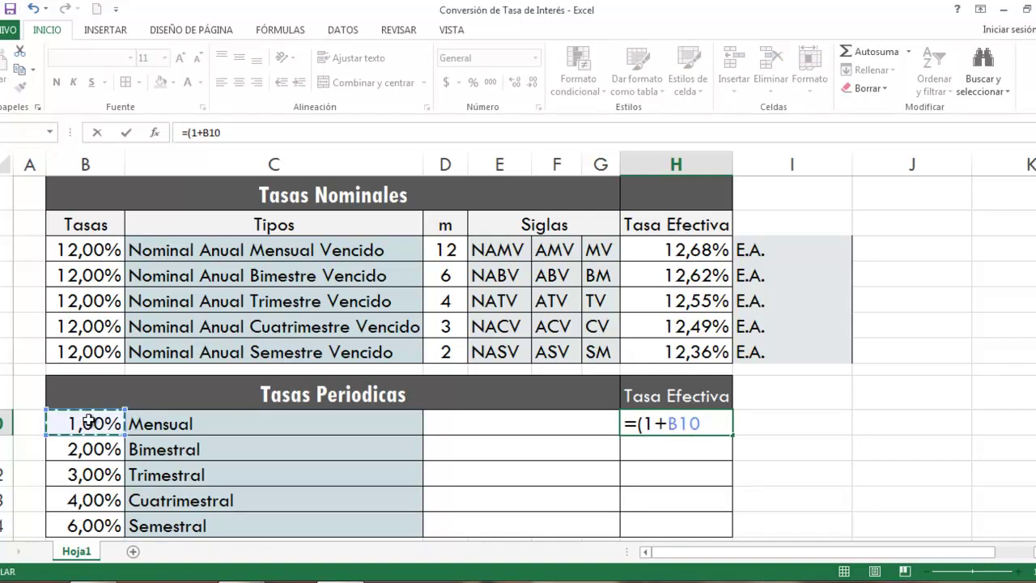
type(")")
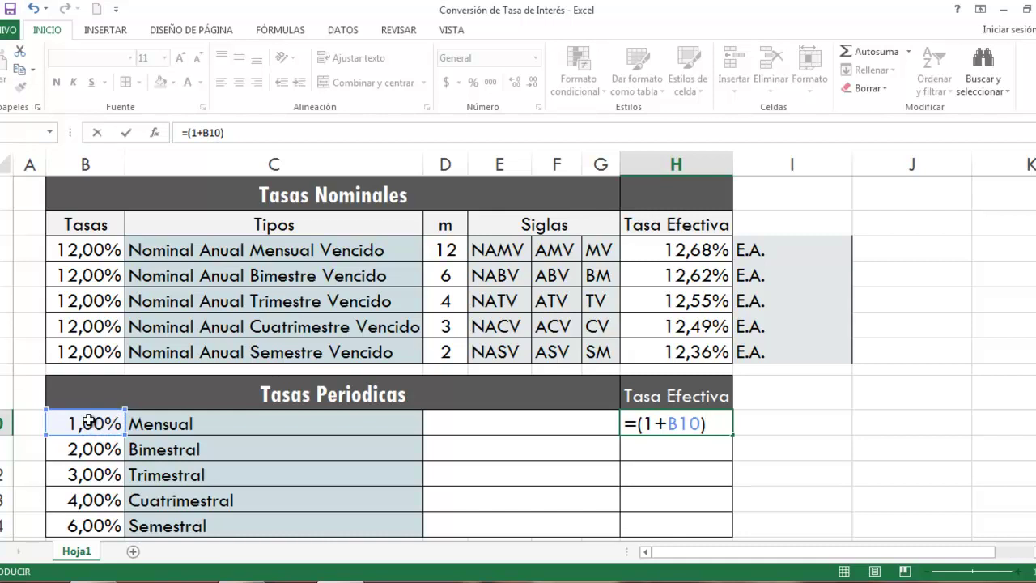
type("^")
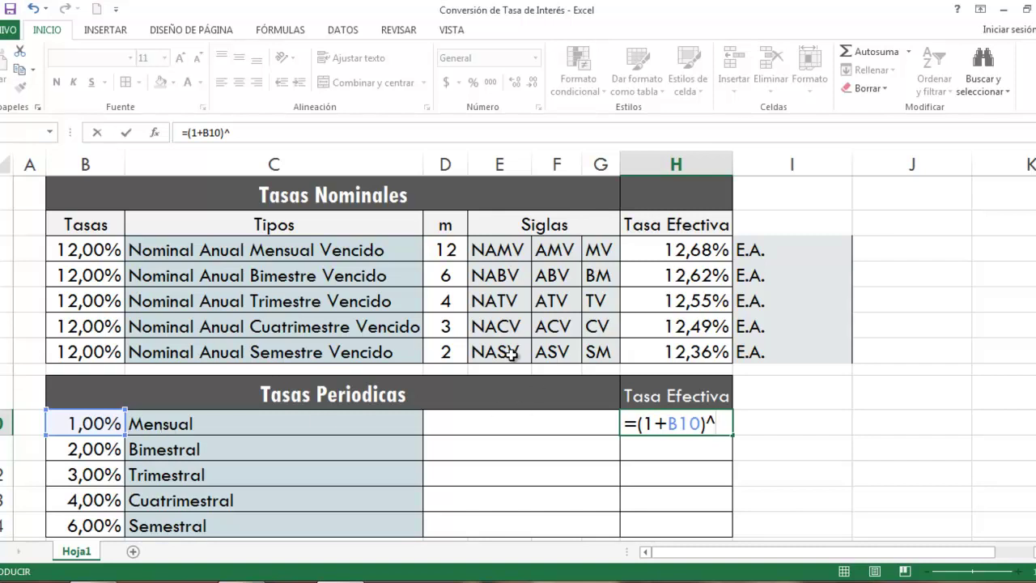
left_click(451, 252)
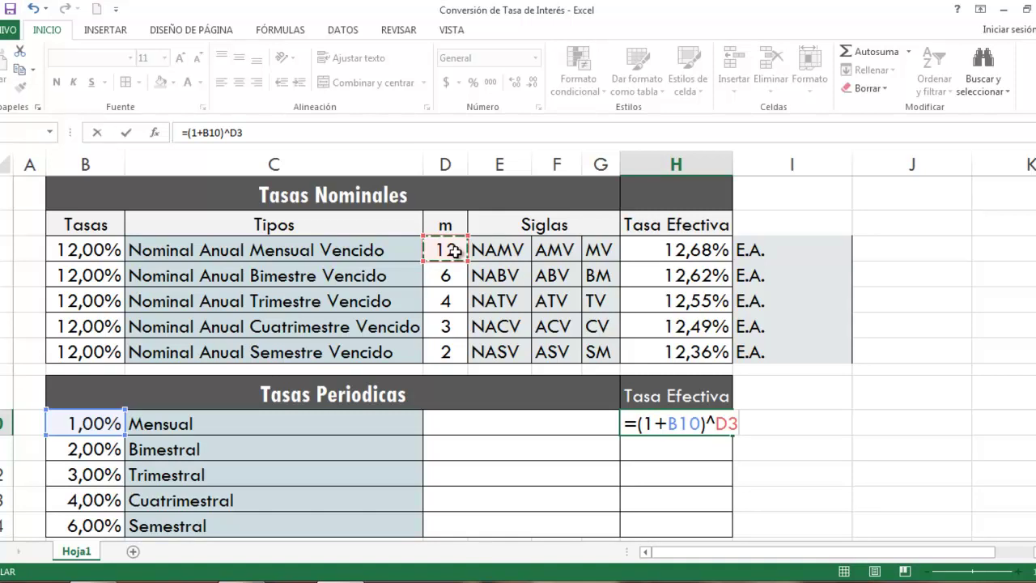
type("-1")
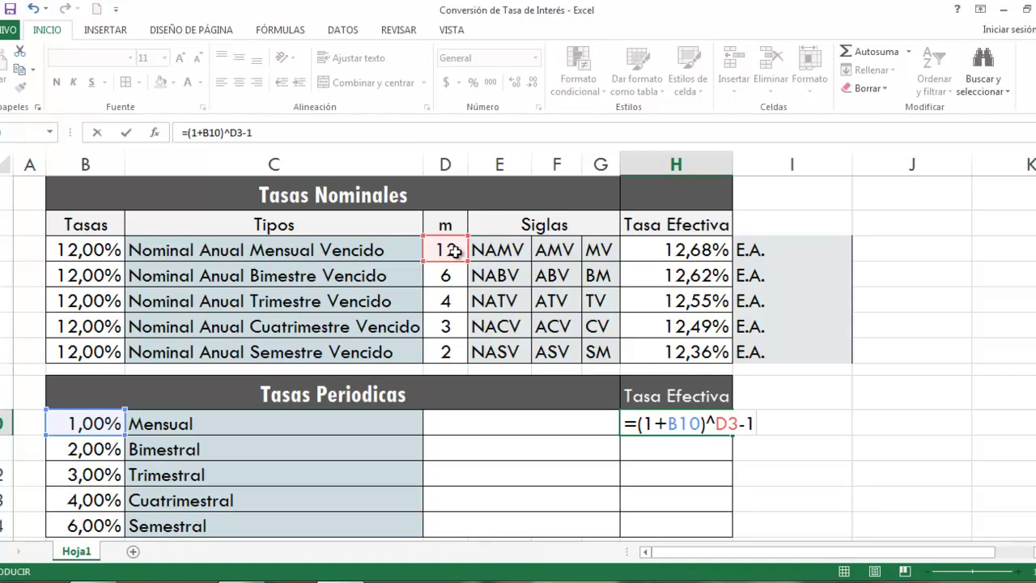
key("Return")
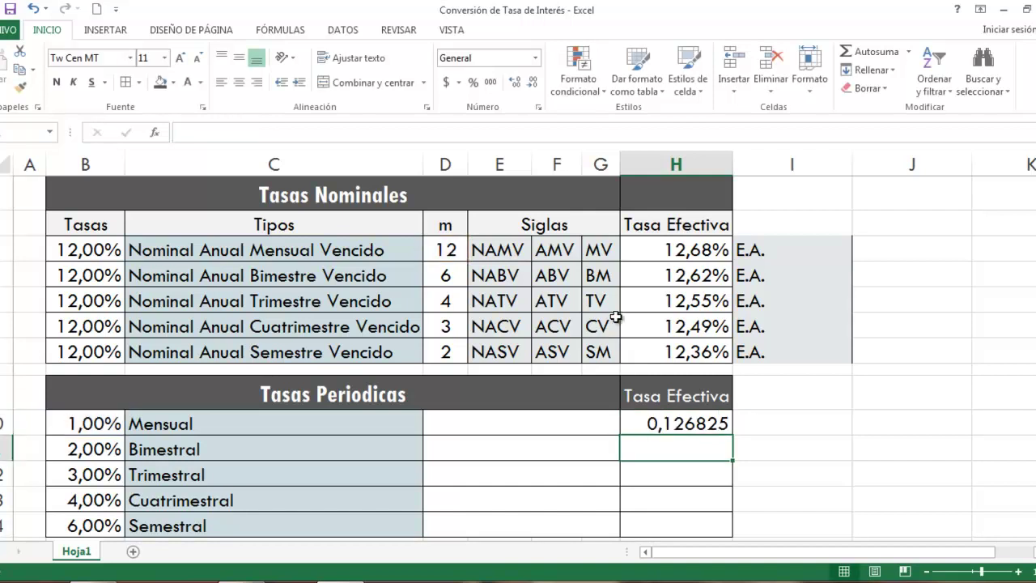
Format the effective rate in H10 as a percentage with two decimal places.
left_click(686, 422)
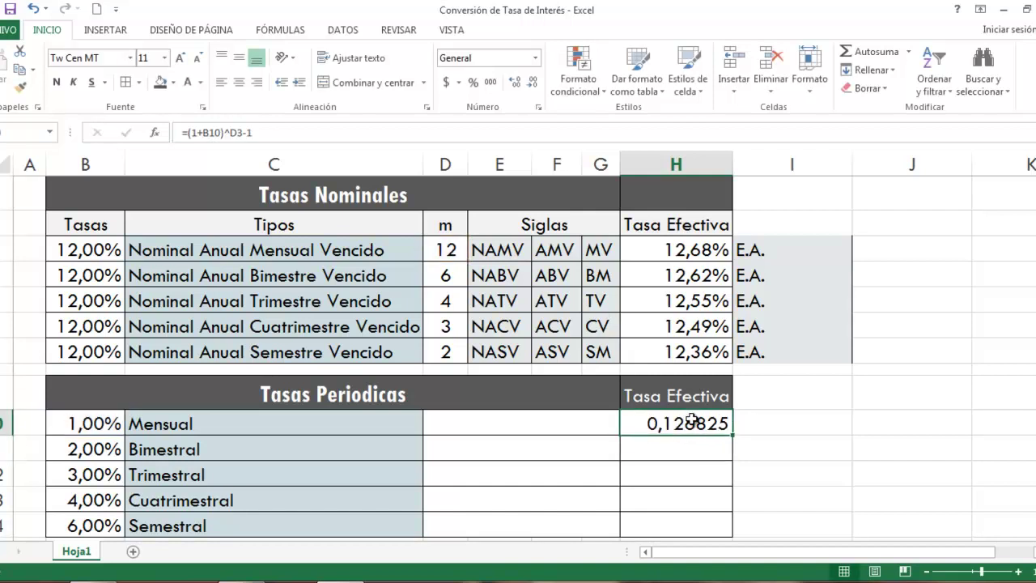
left_click(473, 83)
left_click(515, 82)
left_click(515, 82)
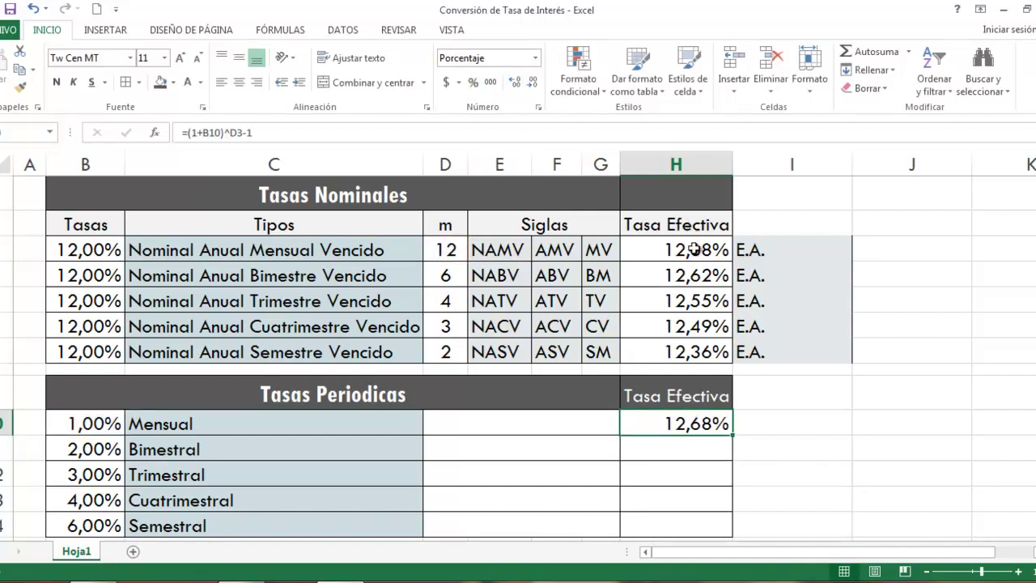
Copy the H10 formula down the Tasa Efectiva column through H14 and check its cell references.
double_click(732, 435)
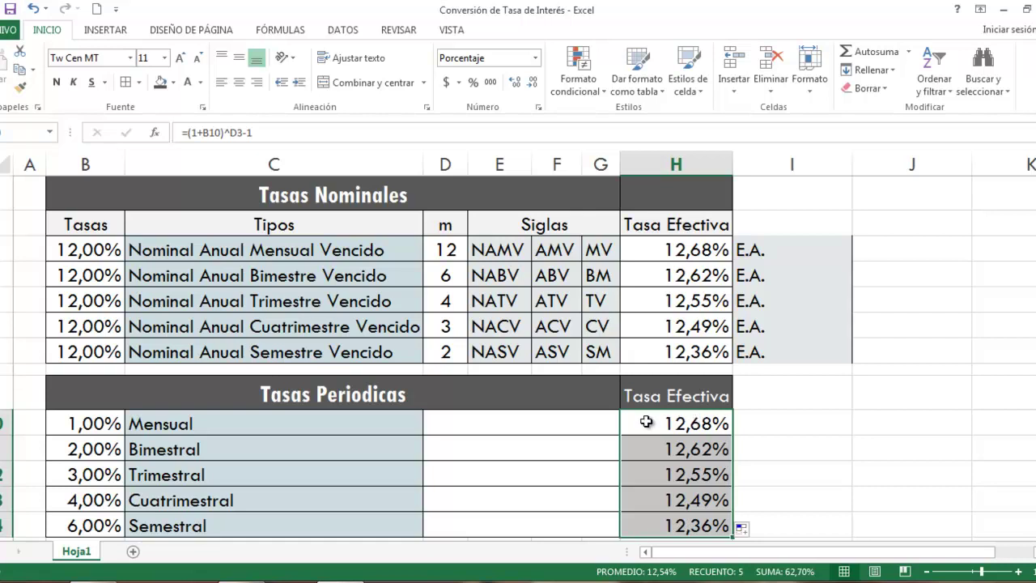
double_click(690, 427)
key("Return")
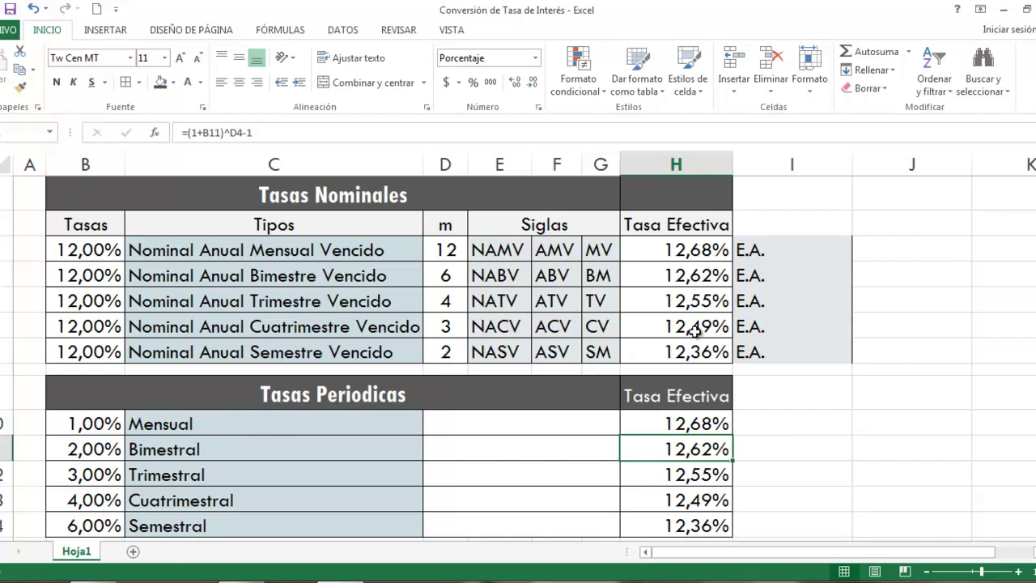
Convert the effective rate back to a nominal rate in I10 with =TASA.NOMINAL(H3;D3).
left_click(794, 428)
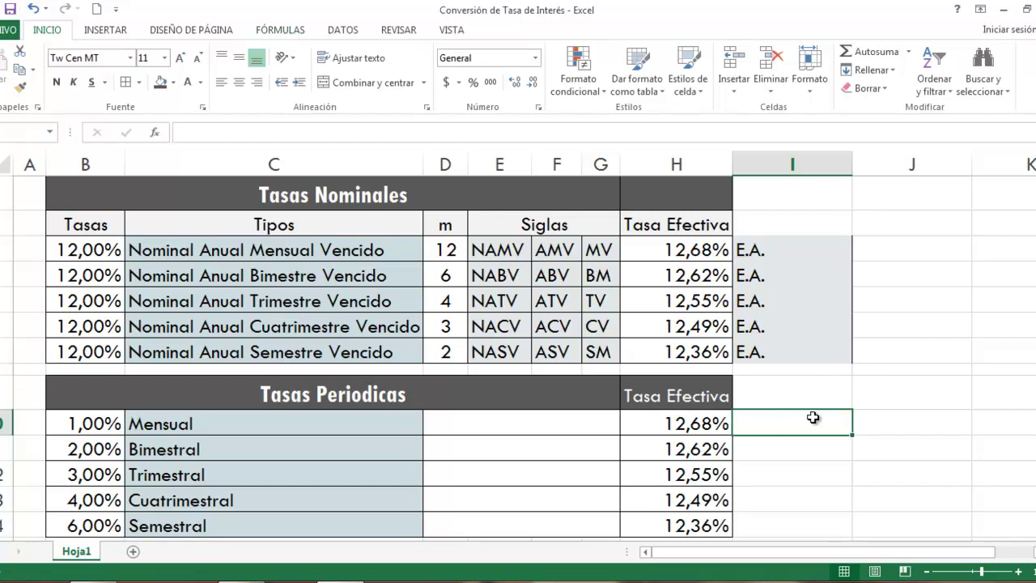
type("=TASA")
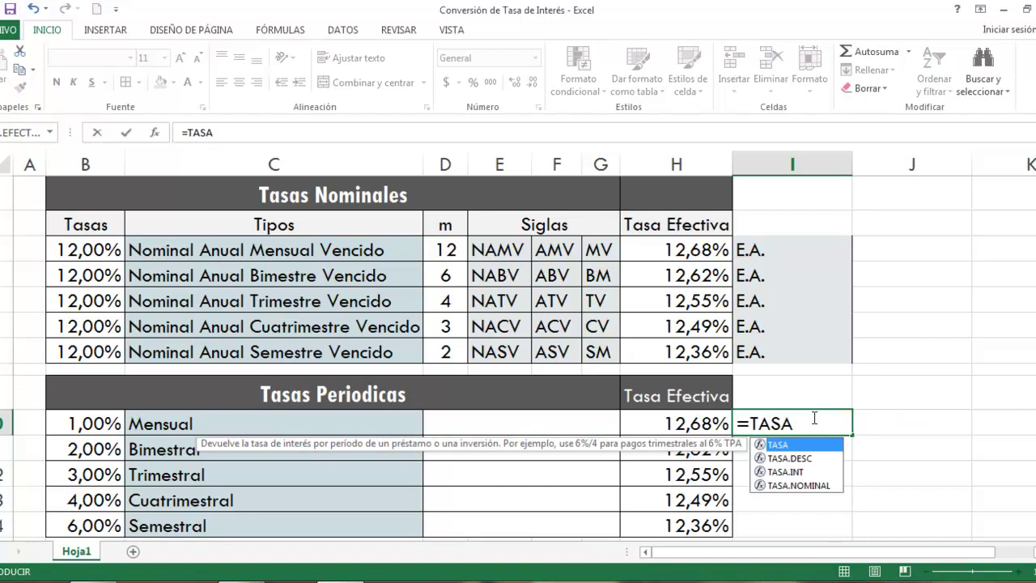
type(".")
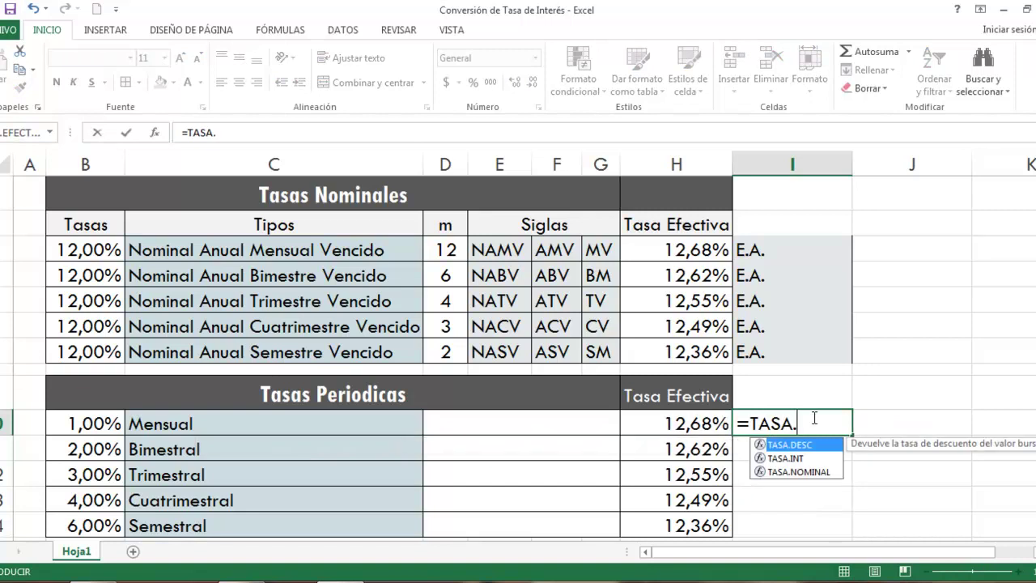
double_click(805, 472)
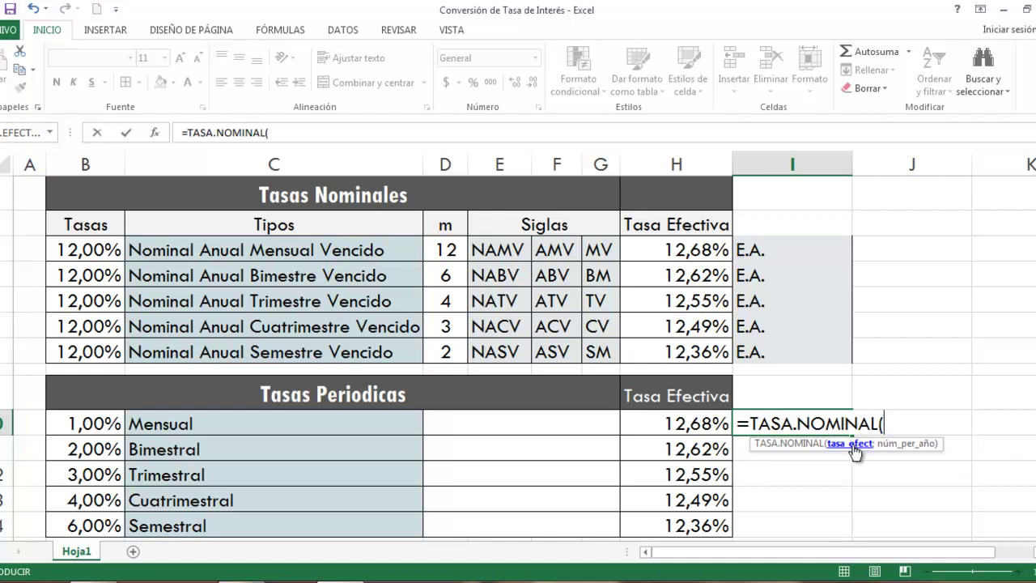
left_click(696, 251)
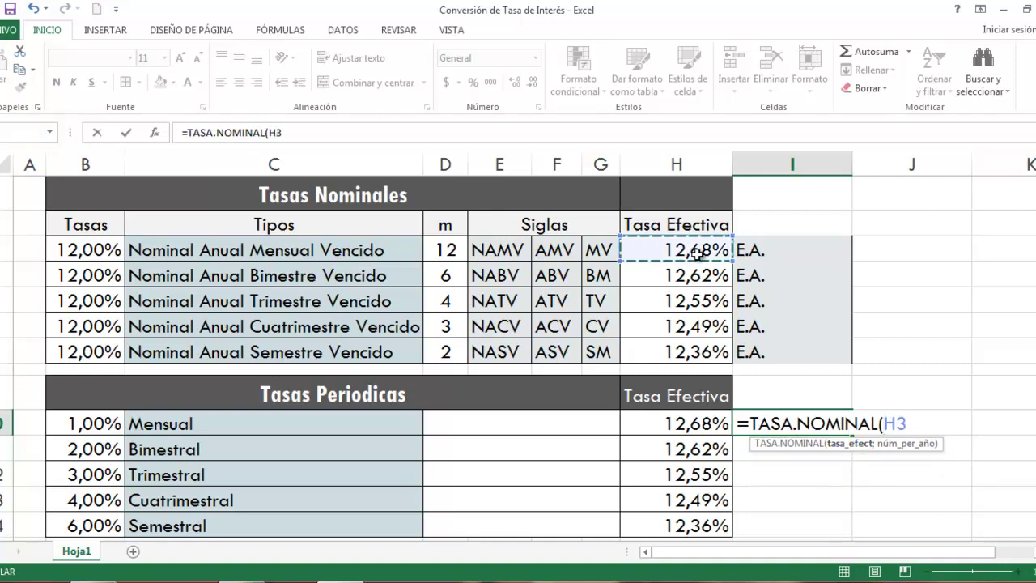
type(";")
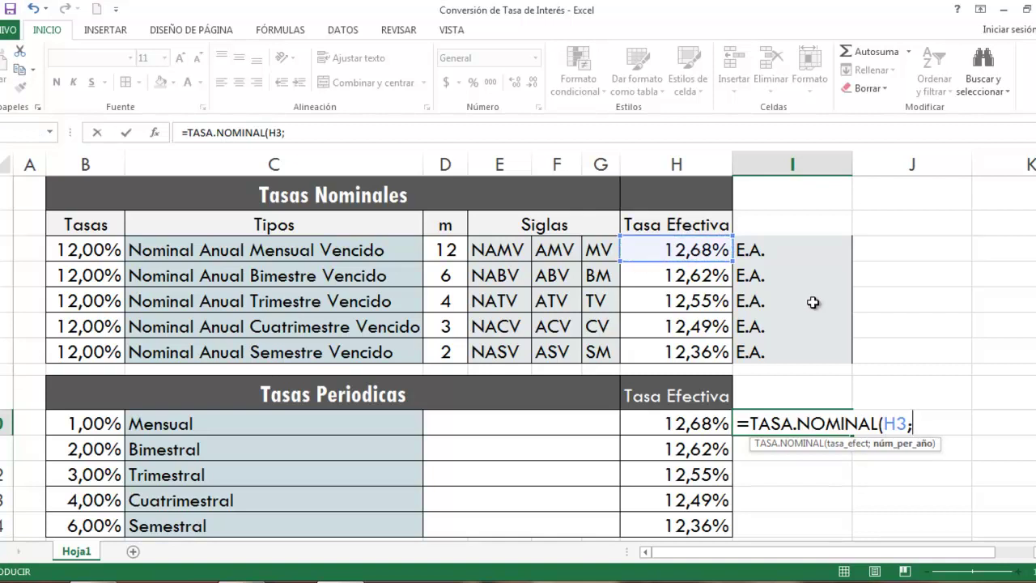
left_click(453, 251)
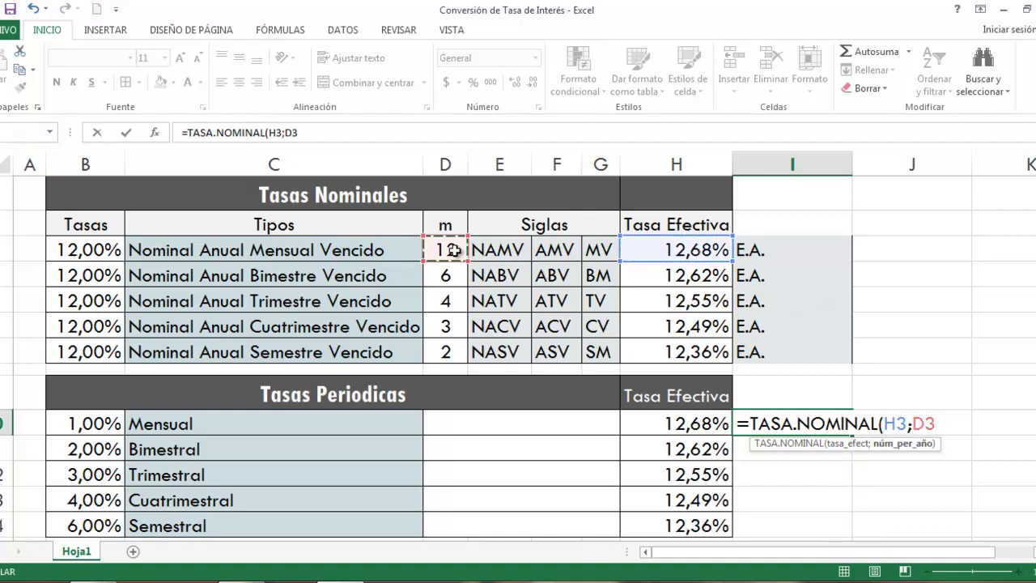
type(")")
key("Return")
key("Up")
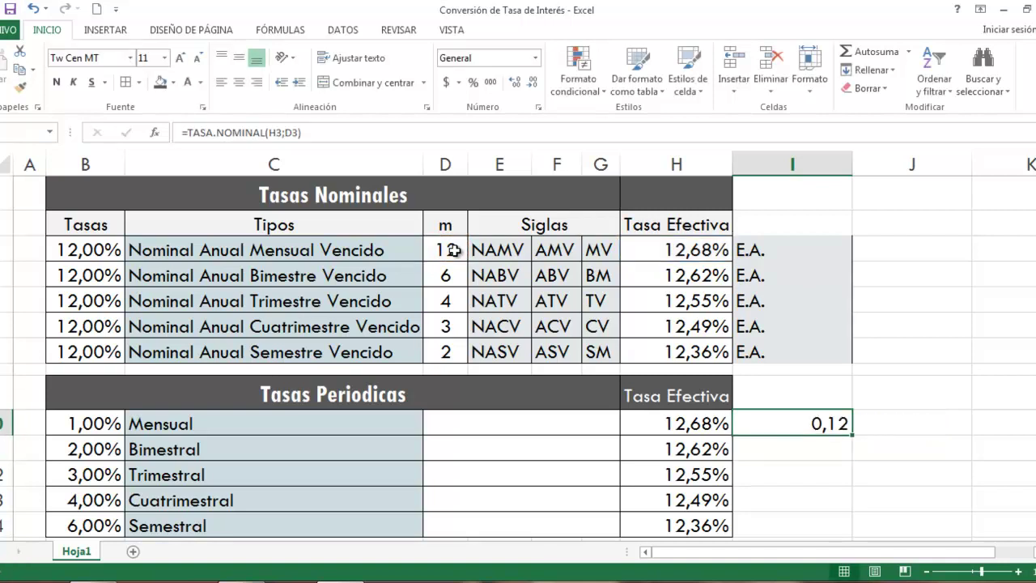
Format the nominal rate in I10 as a percentage with two decimal places.
left_click(473, 84)
left_click(513, 84)
left_click(513, 84)
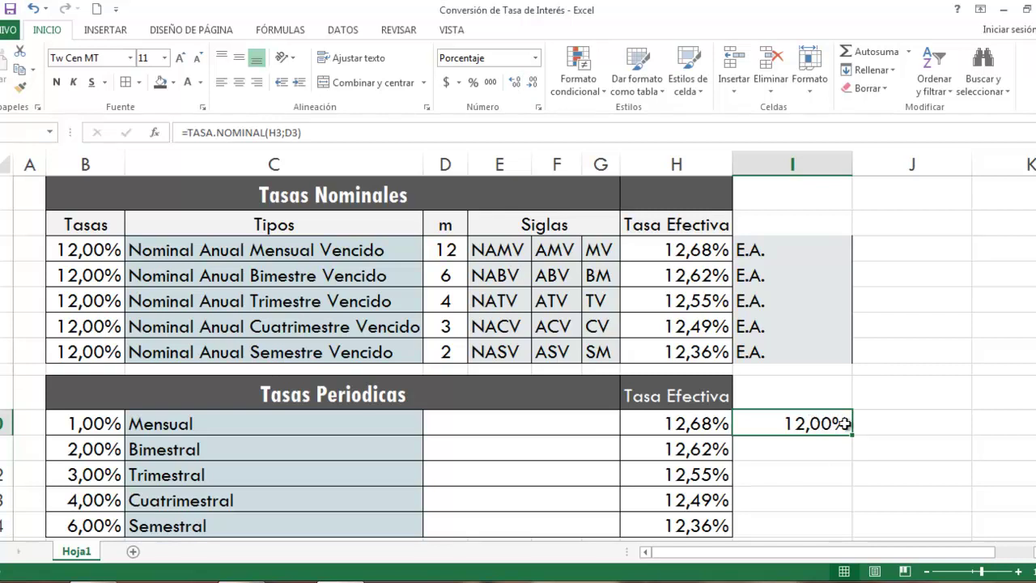
Label the nominal rate in I10 by entering NAMV in the adjacent cell J10.
left_click(894, 429)
type("NAMV")
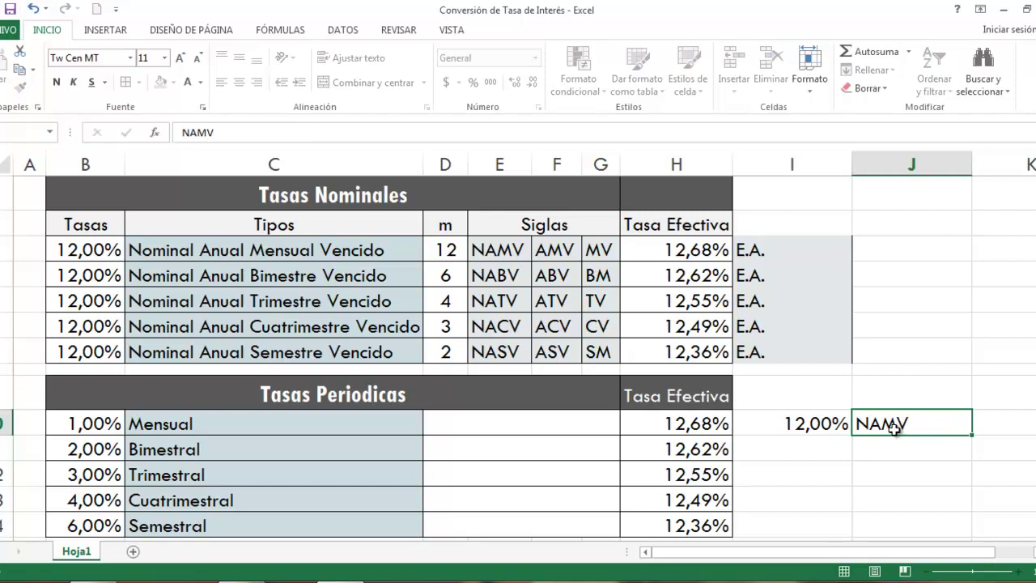
key("Return")
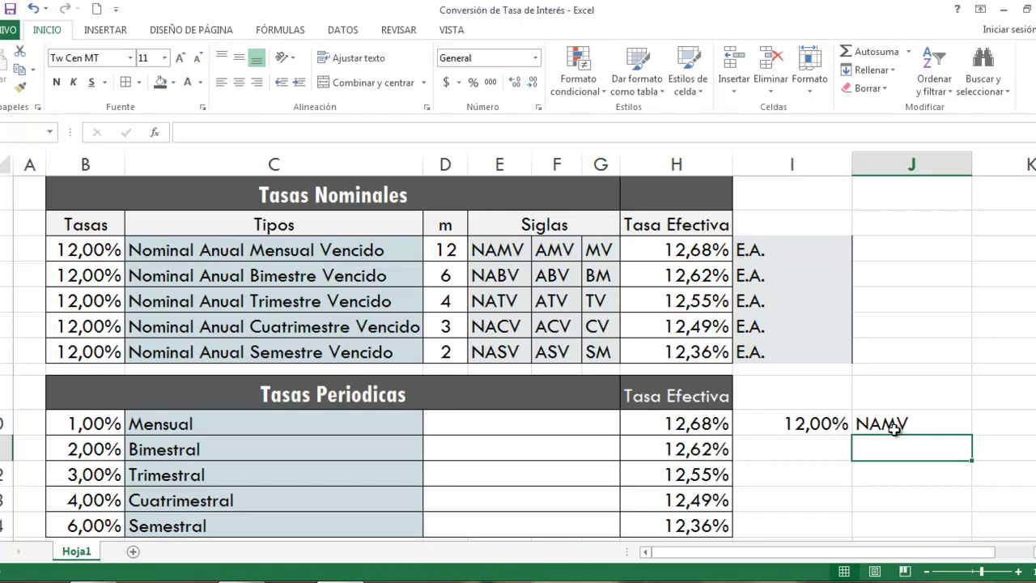
left_click(893, 429)
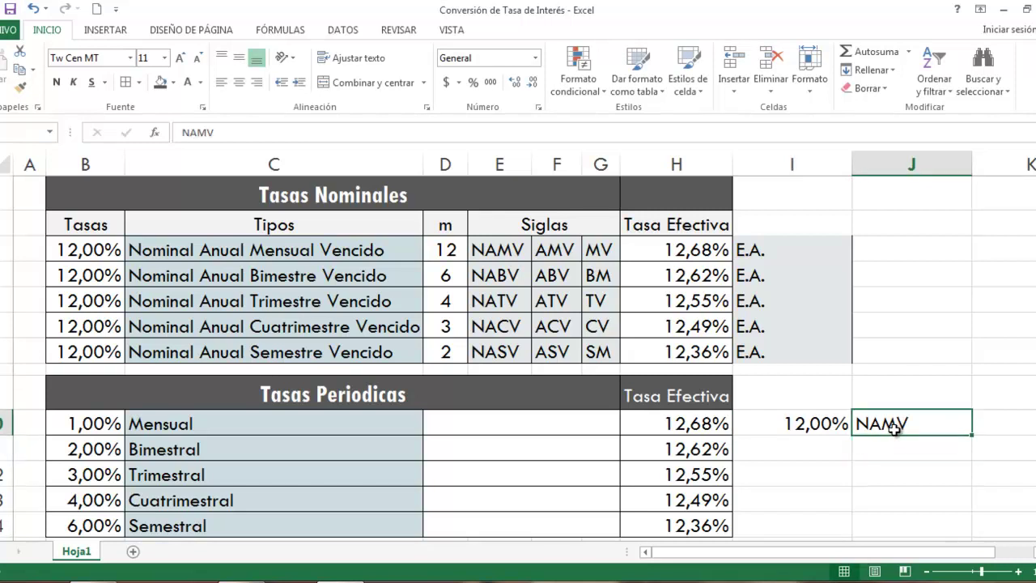
Change the I10 formula to =TASA.NOMINAL(H3;D3)/D3 to get the periodic rate, and copy it down through I14.
left_click(827, 422)
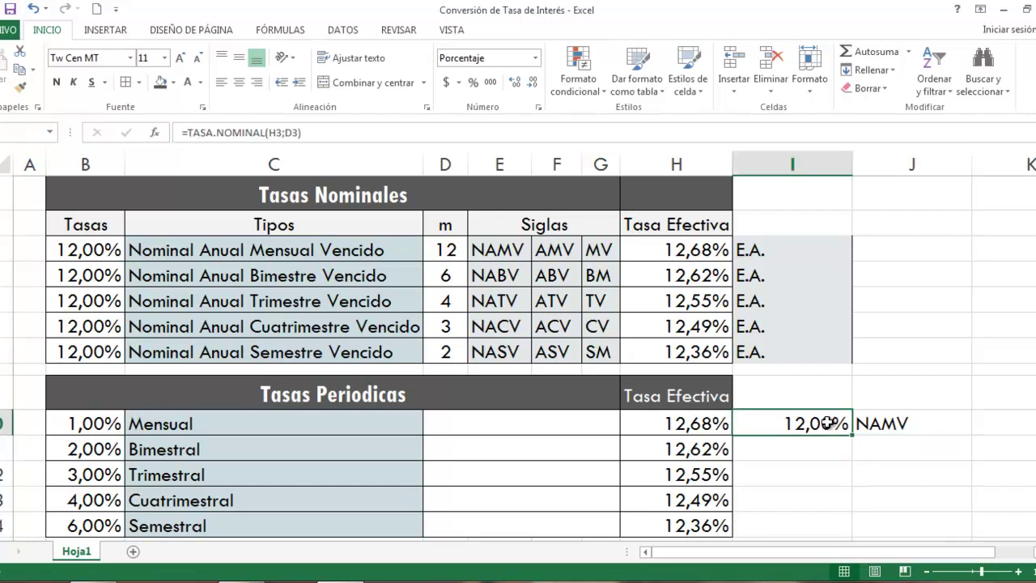
double_click(827, 423)
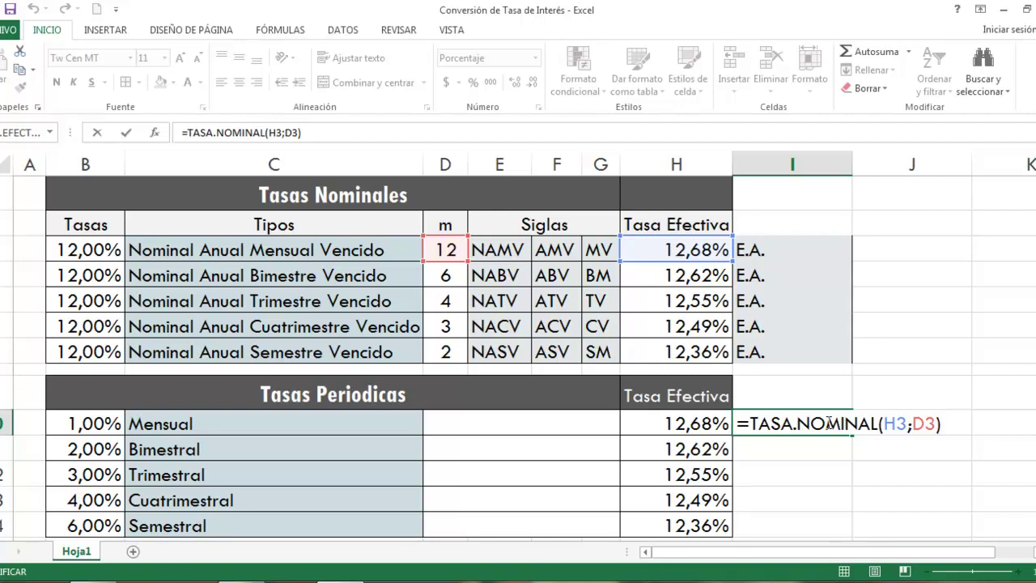
type("/")
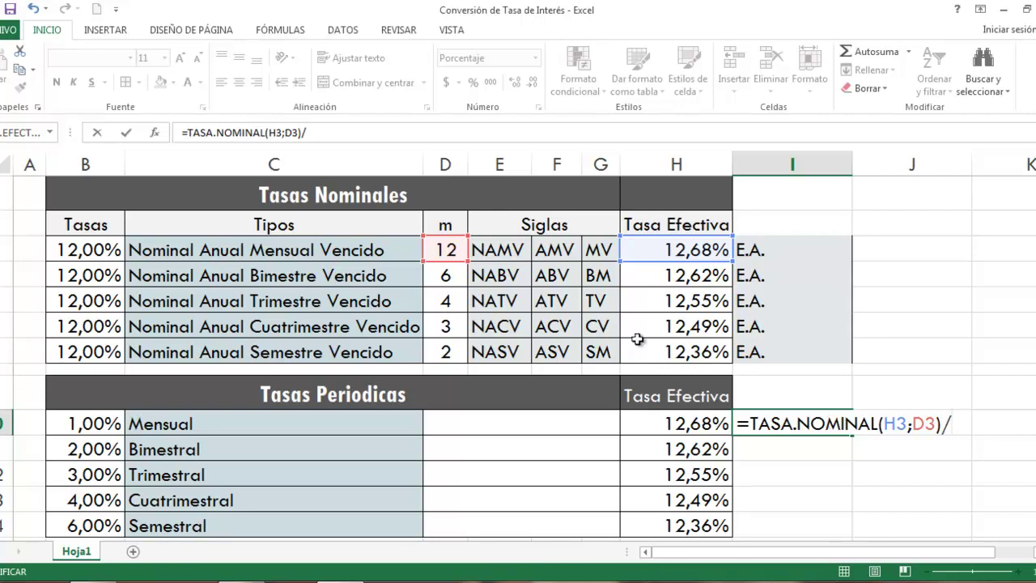
left_click(458, 250)
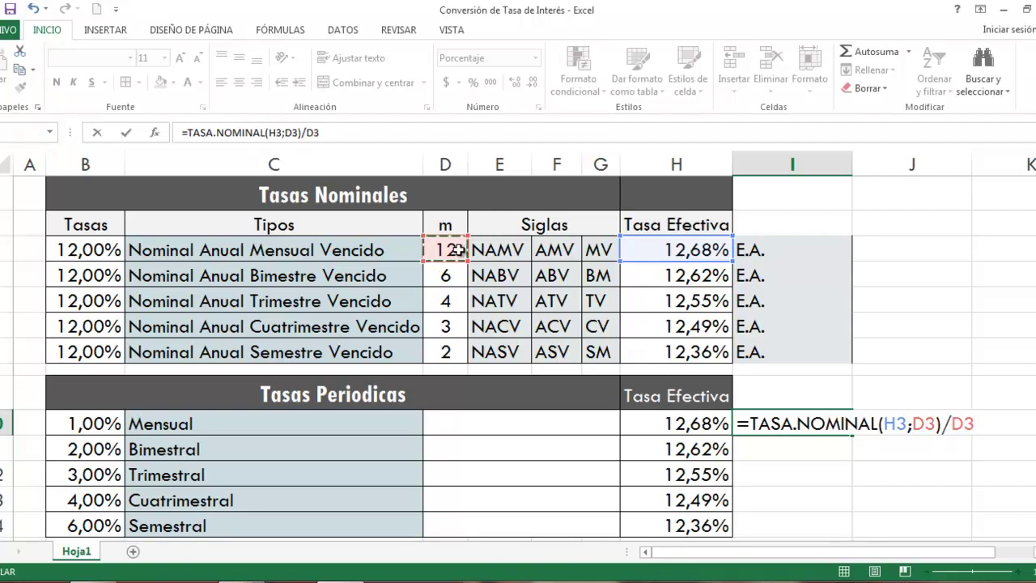
key("Return")
key("Up")
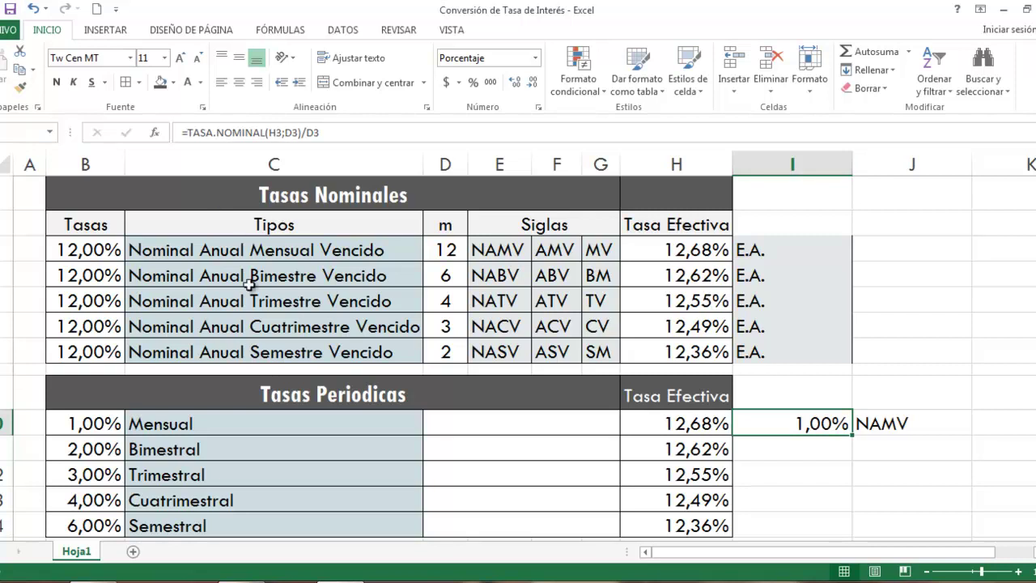
double_click(853, 436)
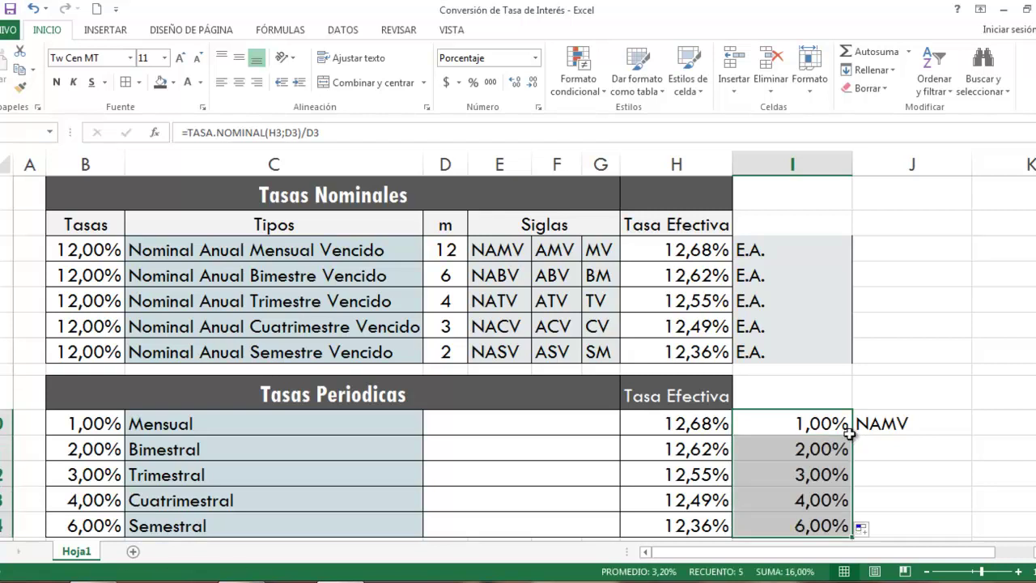
Delete the NAMV label from cell J10.
left_click(892, 422)
key("Delete")
key("Return")
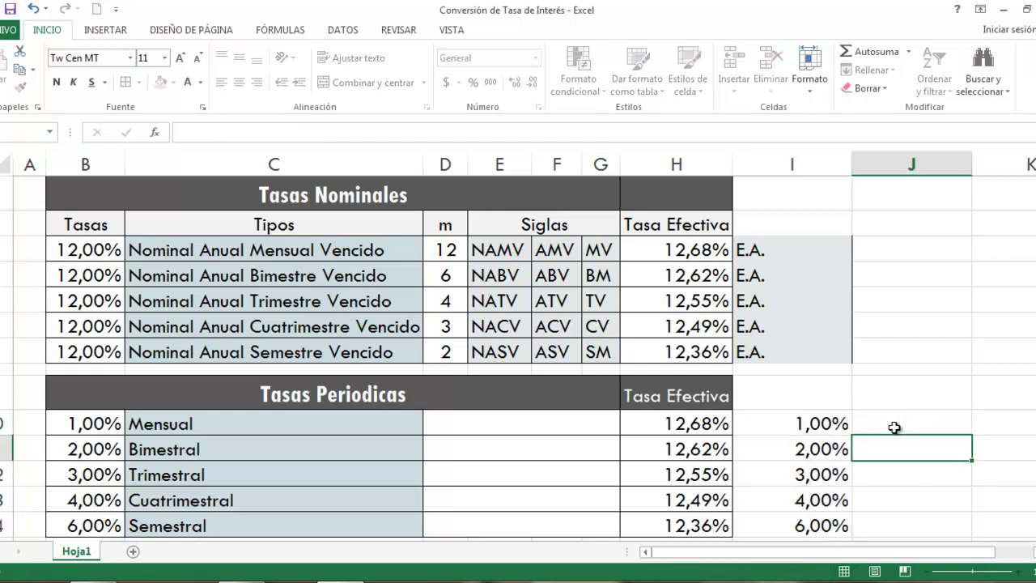
Enter the heading Periodicas in I9 above the column of calculated periodic rates.
left_click(798, 398)
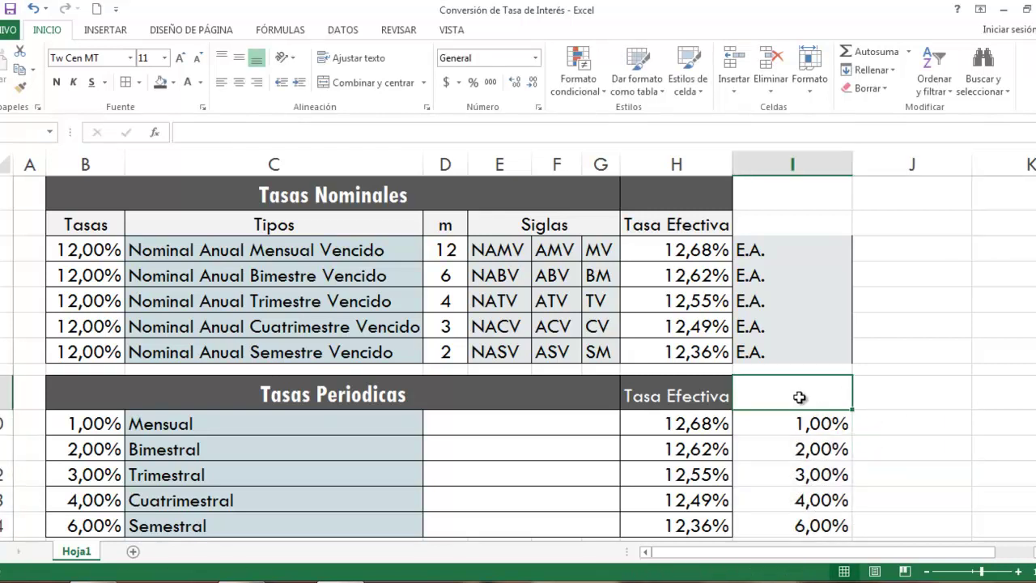
type("Periodicas")
key("Return")
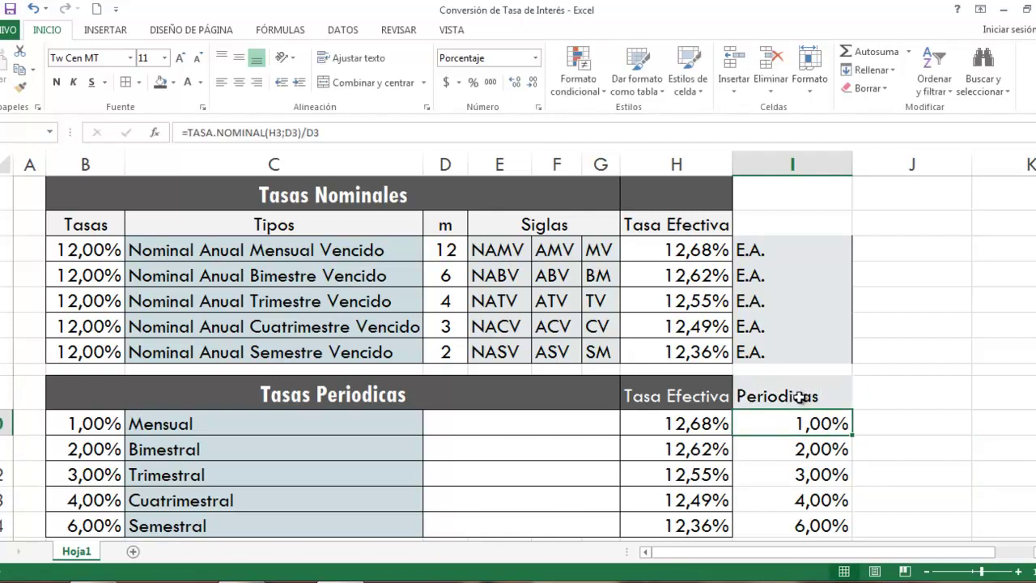
scroll(807, 395, "down", 3)
scroll(807, 395, "up", 3)
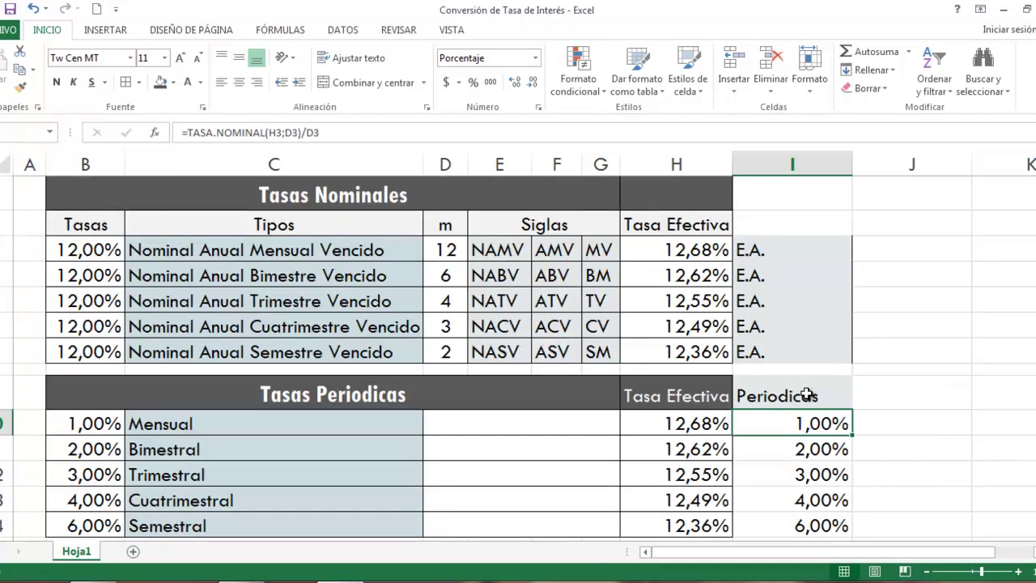